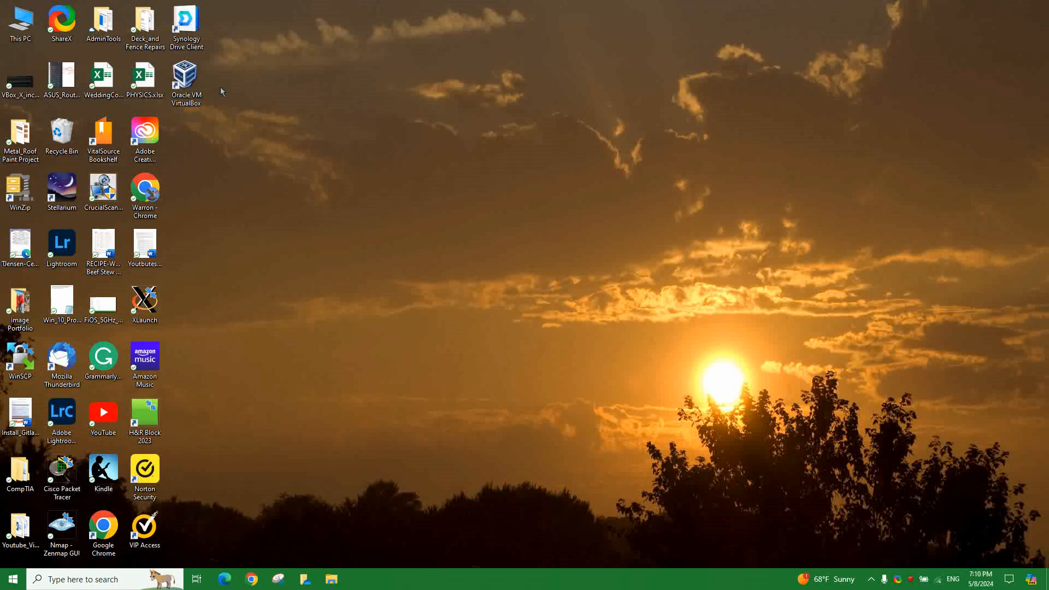
# - Launch Oracle VM VirtualBox Manager from its desktop shortcut
pyautogui.click(186, 75)
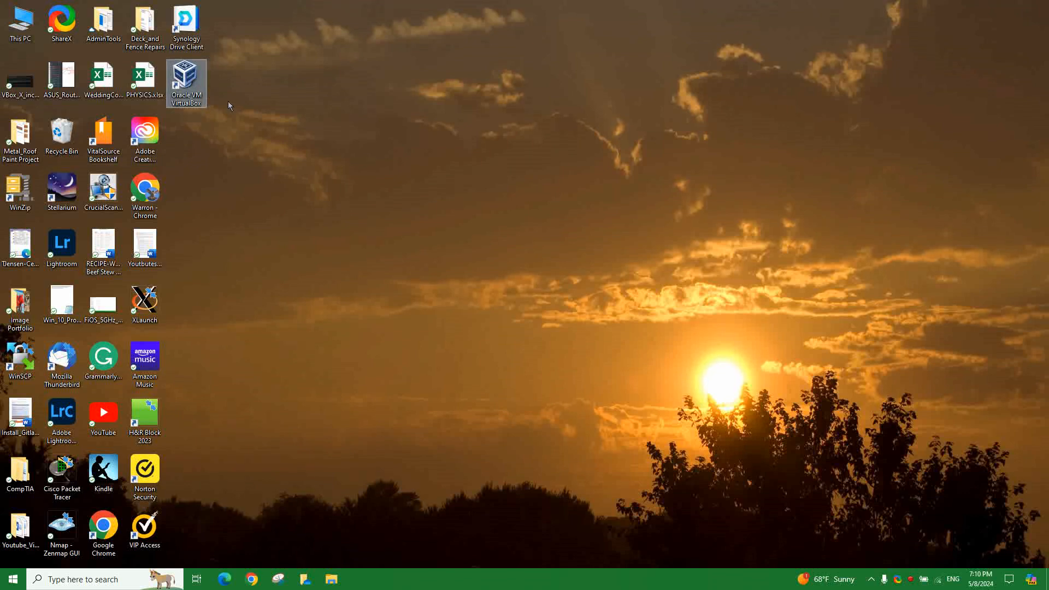
pyautogui.press('Return')
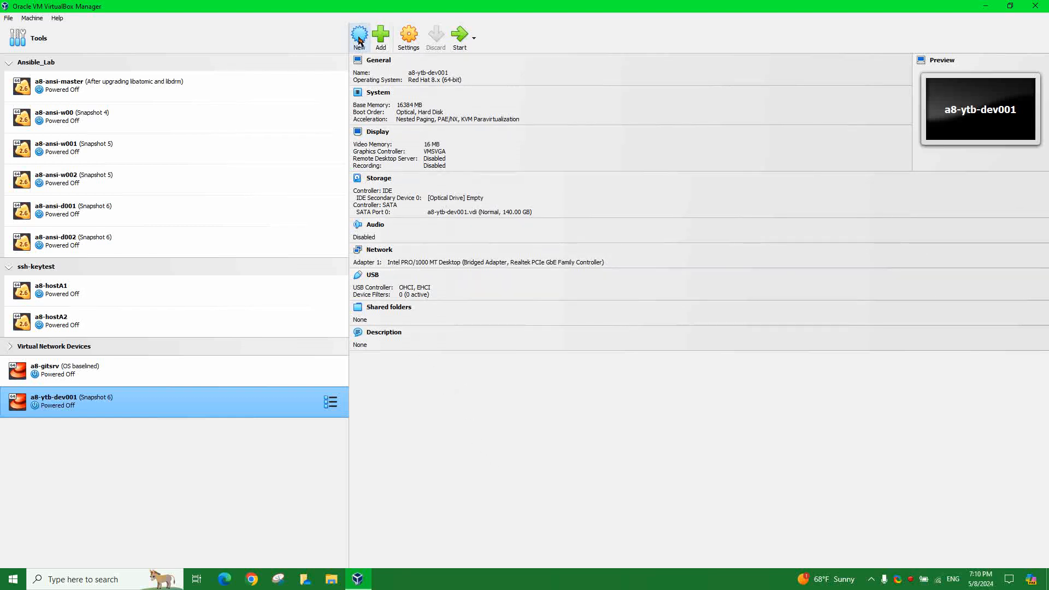
# - Start a new virtual machine named DummyVM and reposition the Create Virtual Machine dialog
pyautogui.click(32, 19)
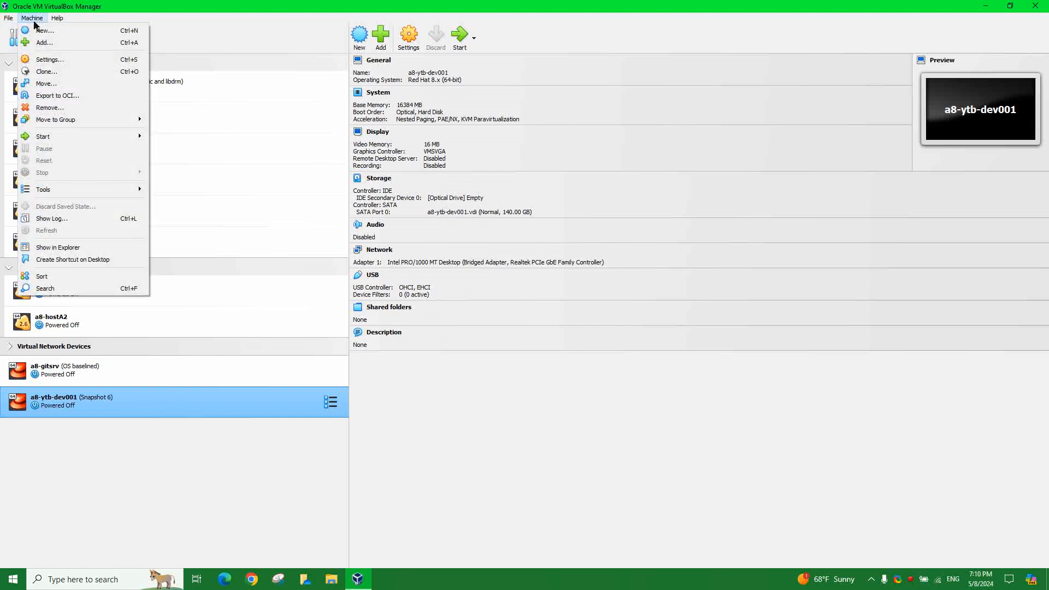
pyautogui.click(40, 31)
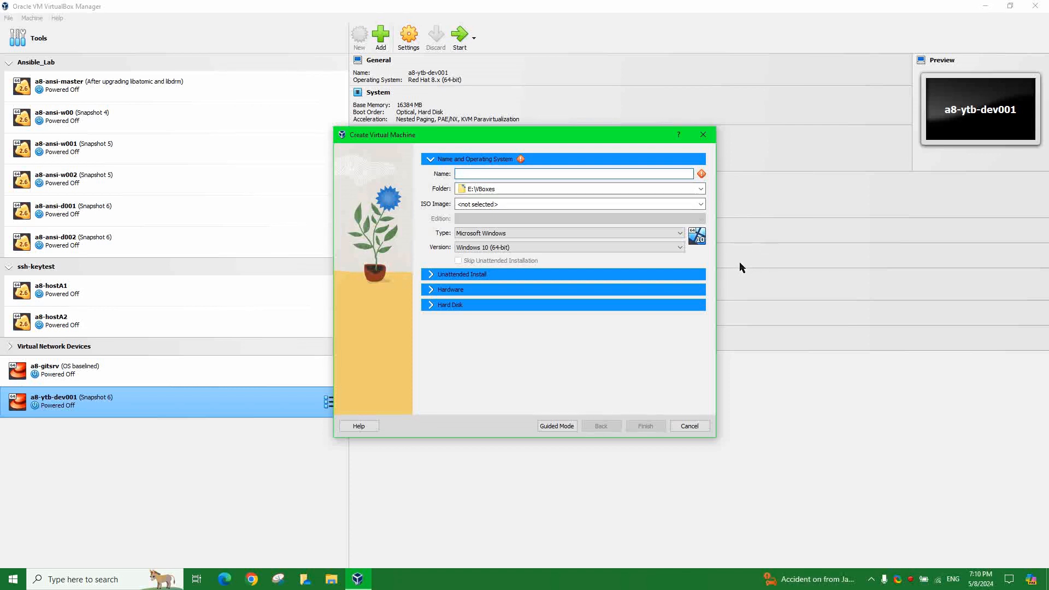
pyautogui.write('Du')
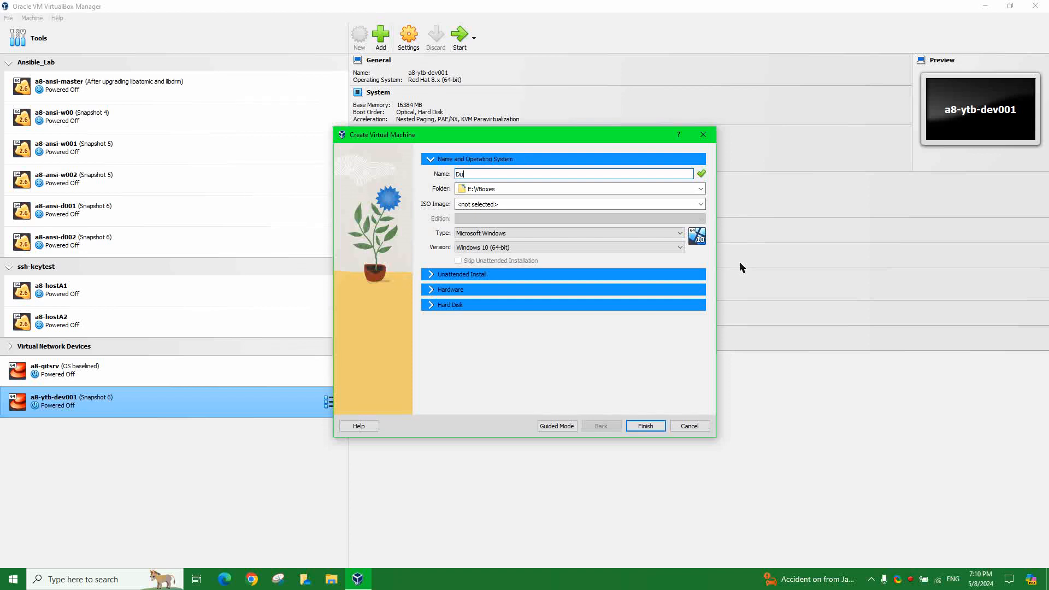
pyautogui.write('mmyVM')
pyautogui.moveTo(451, 135); pyautogui.dragTo(520, 133)
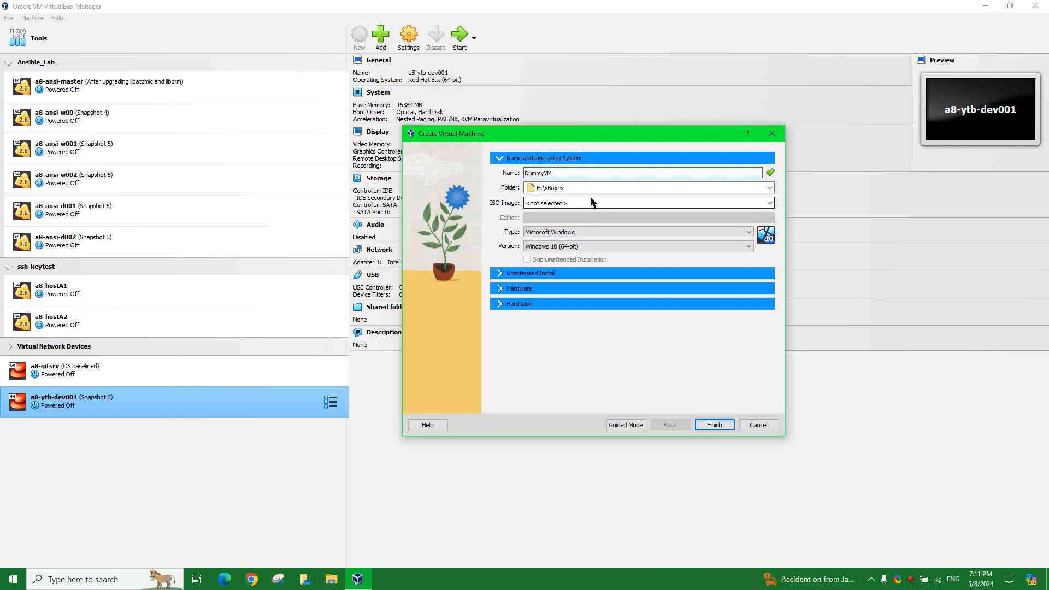
pyautogui.moveTo(590, 135); pyautogui.dragTo(556, 129)
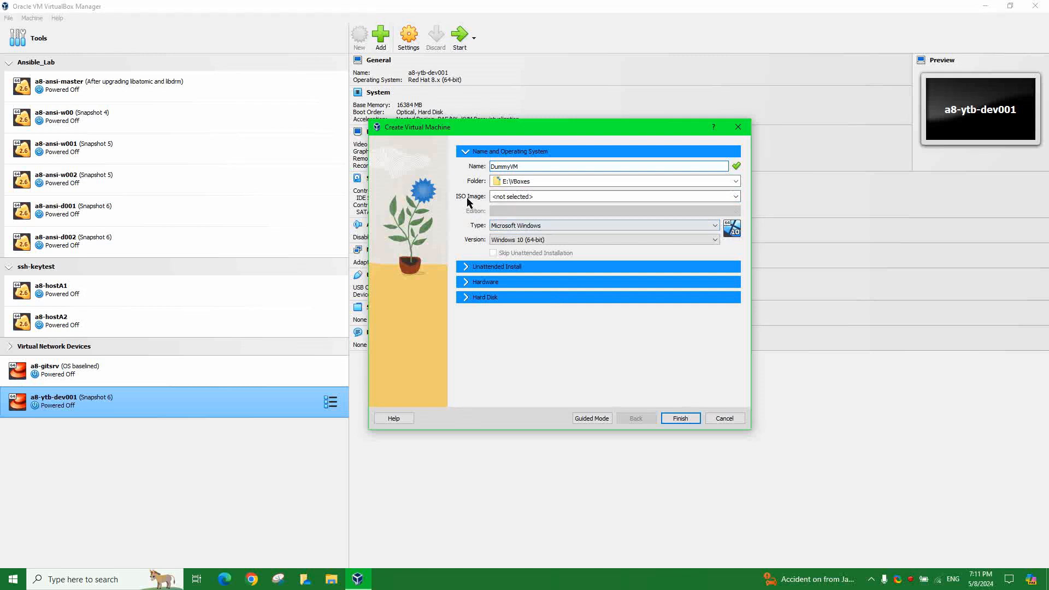
# - Select the E:\ISO-files\AlmaLinux-8.9-x86_64-dvd.iso image and check its path
pyautogui.click(735, 198)
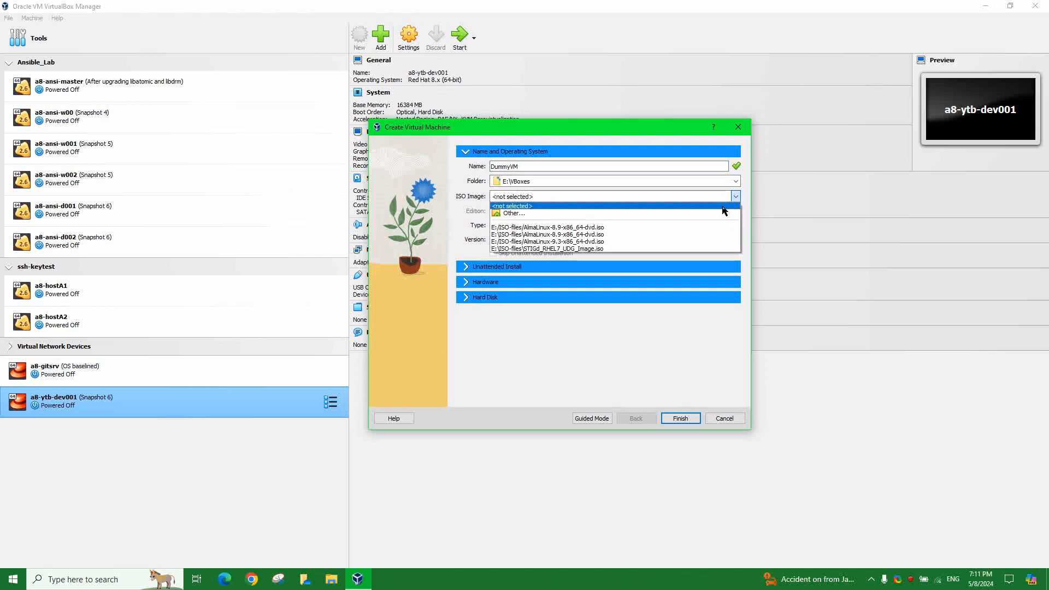
pyautogui.click(616, 234)
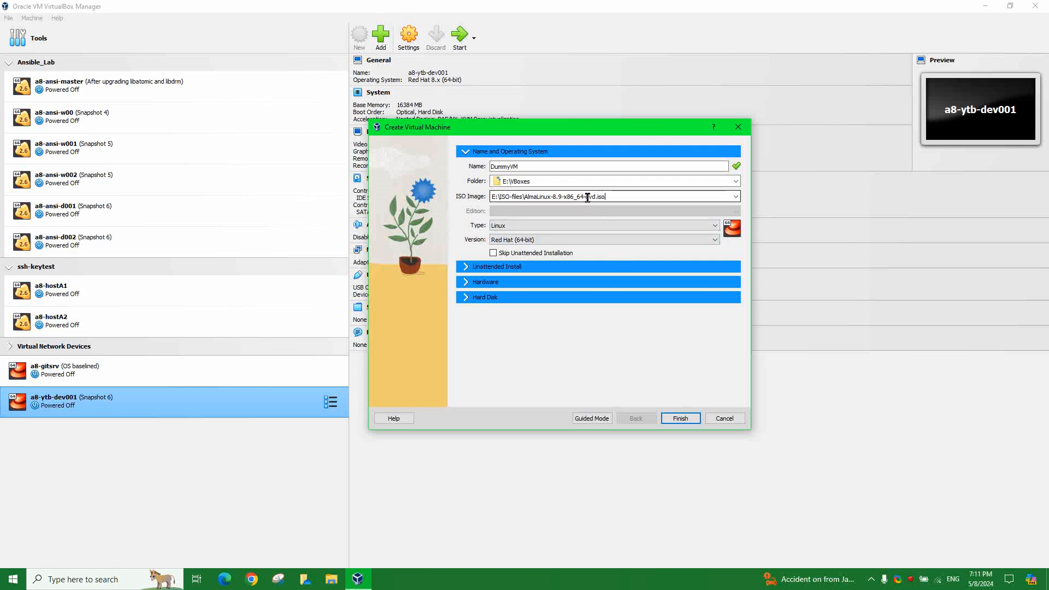
pyautogui.moveTo(586, 197); pyautogui.dragTo(599, 197)
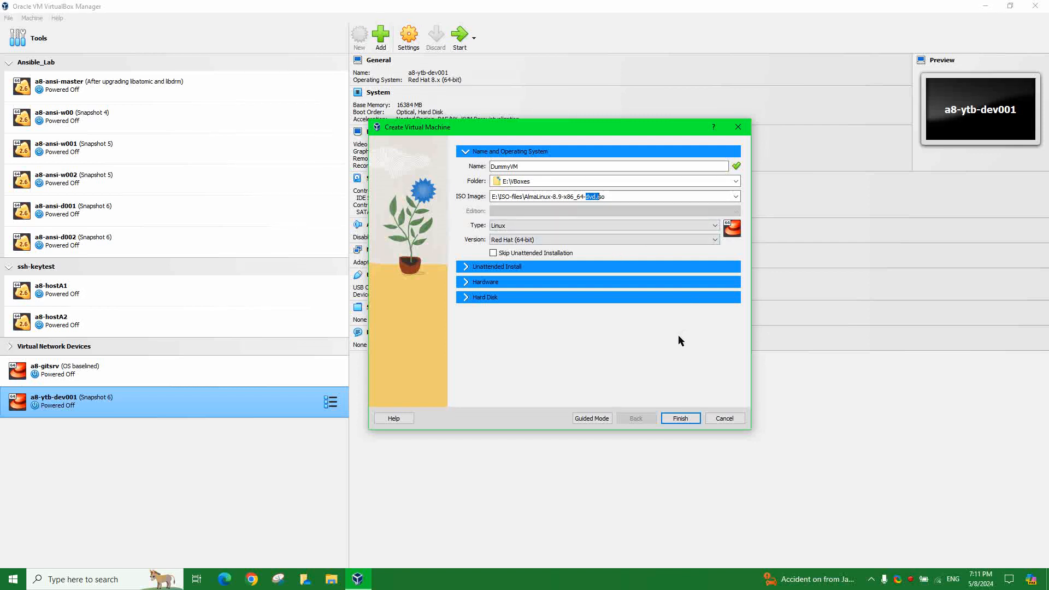
pyautogui.click(630, 197)
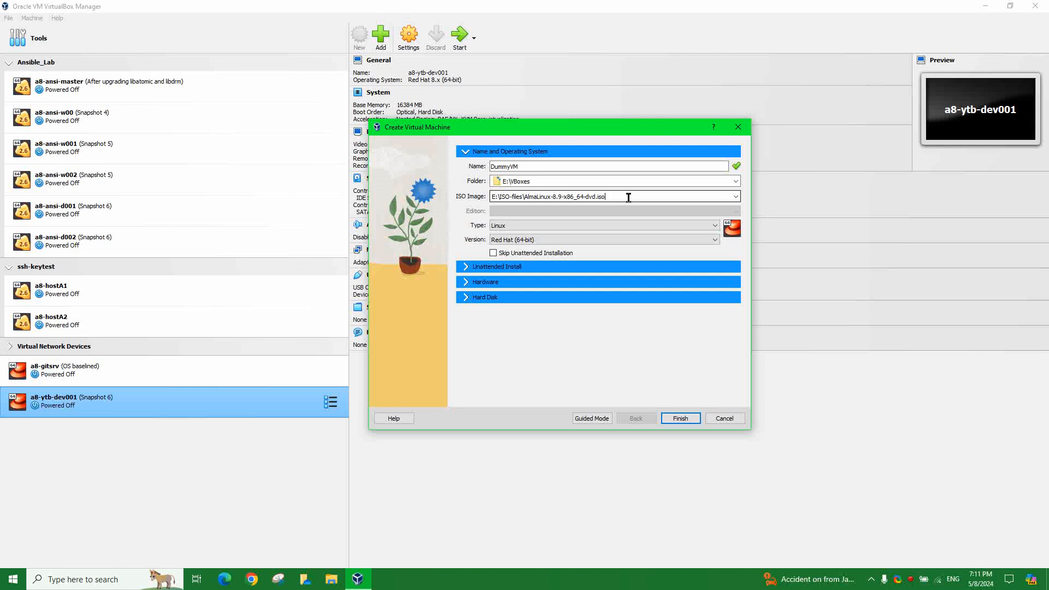
pyautogui.moveTo(628, 197); pyautogui.dragTo(487, 196)
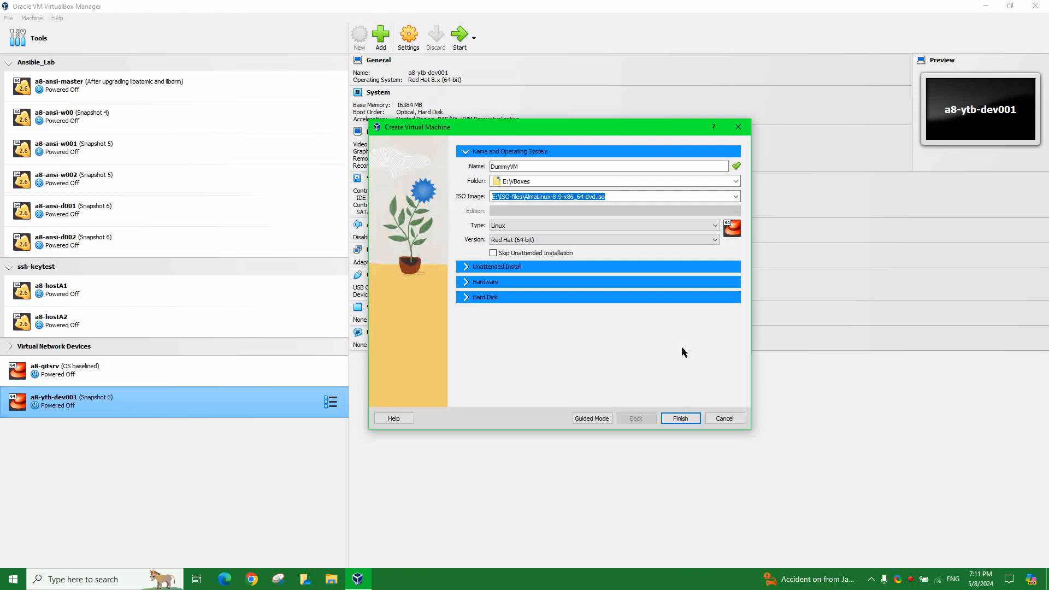
pyautogui.click(626, 196)
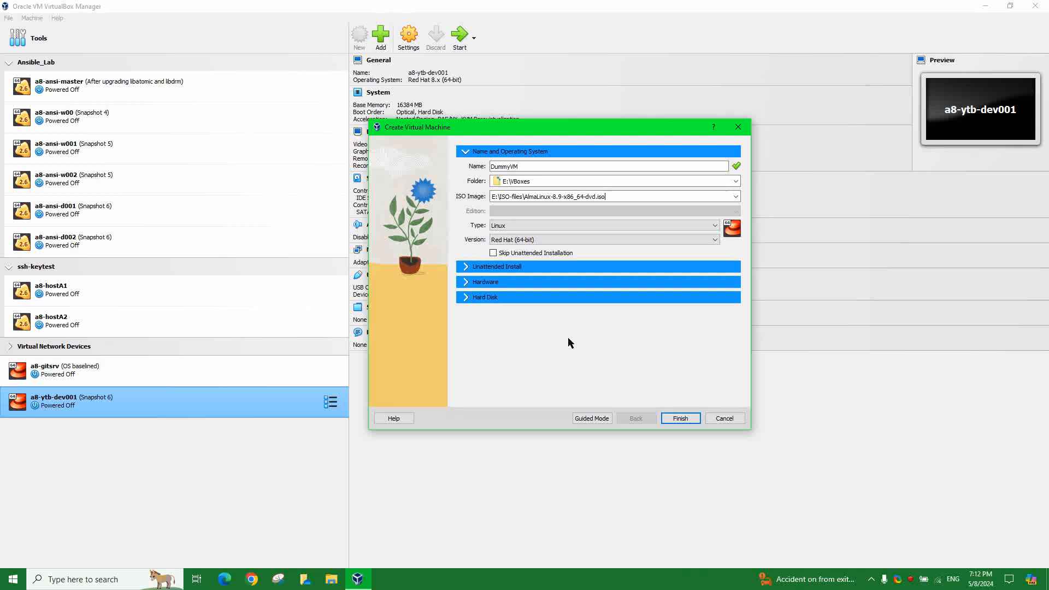
# - Tick Skip Unattended Installation and keep type Linux with version Red Hat (64-bit)
pyautogui.click(493, 254)
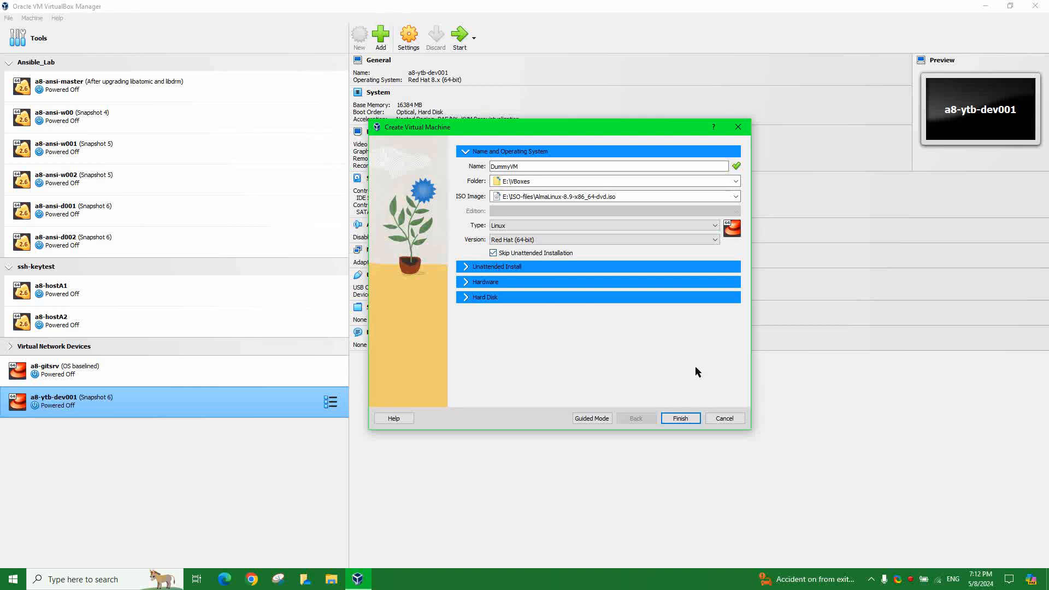
pyautogui.click(512, 269)
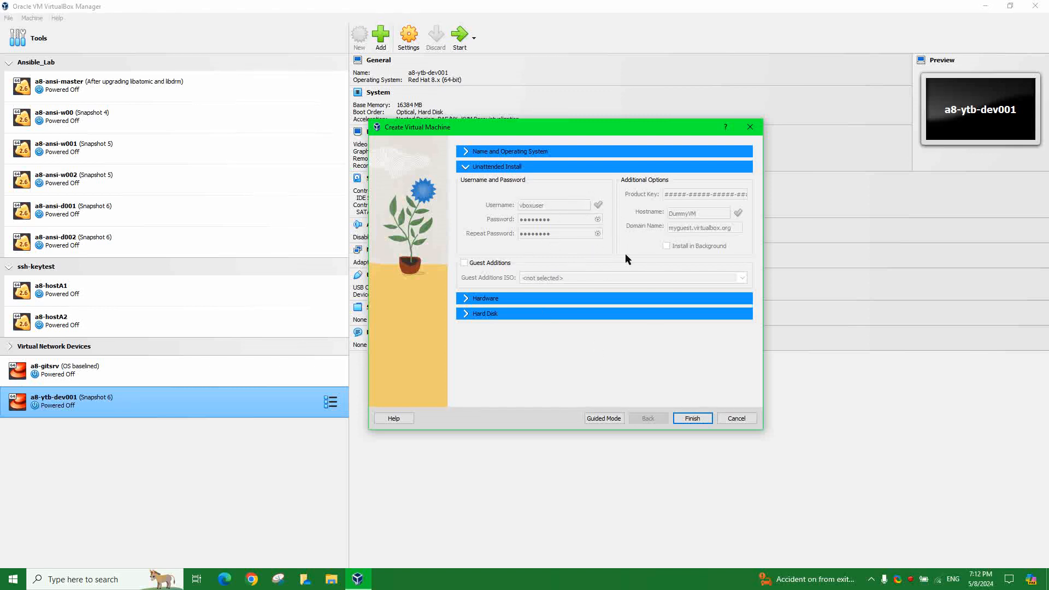
pyautogui.click(500, 152)
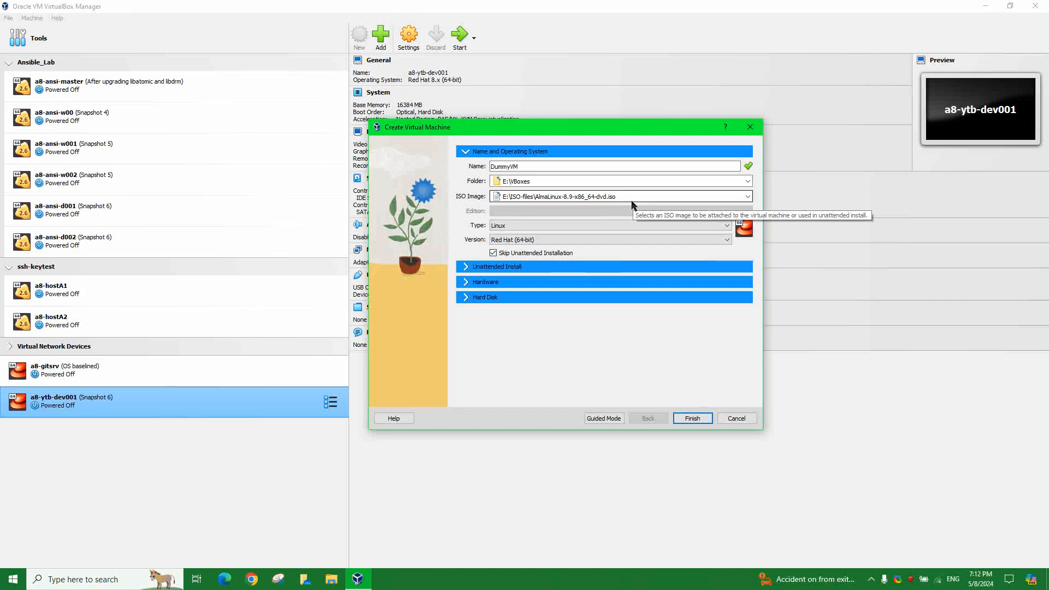
pyautogui.click(660, 226)
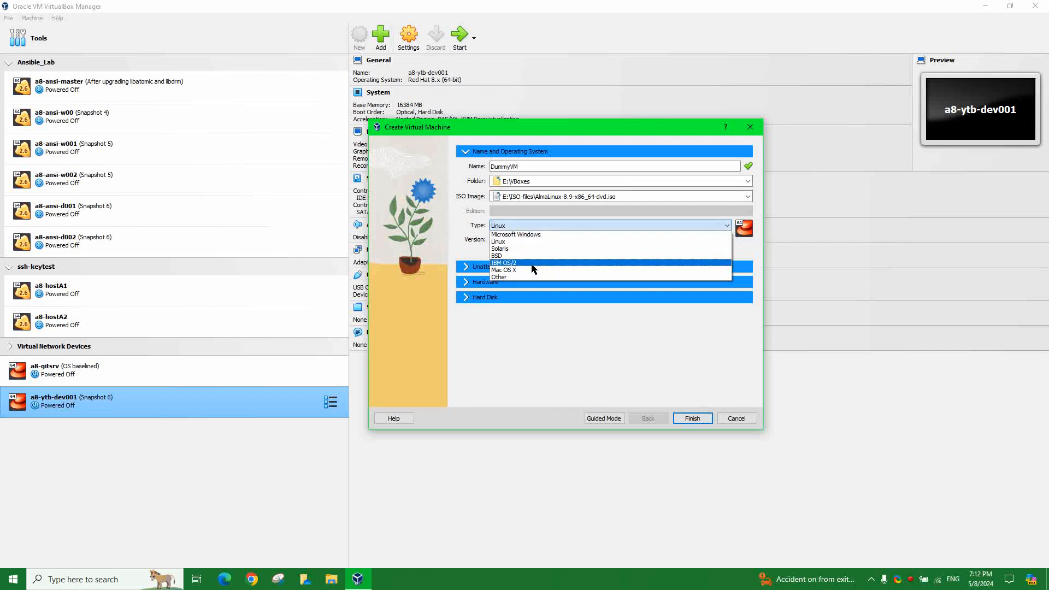
pyautogui.click(522, 241)
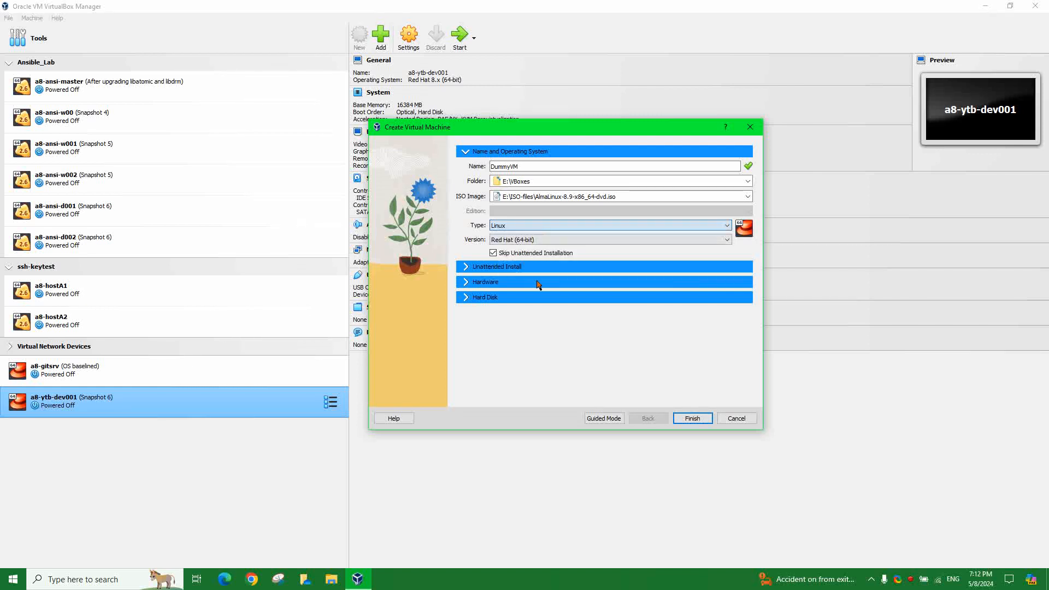
pyautogui.click(646, 240)
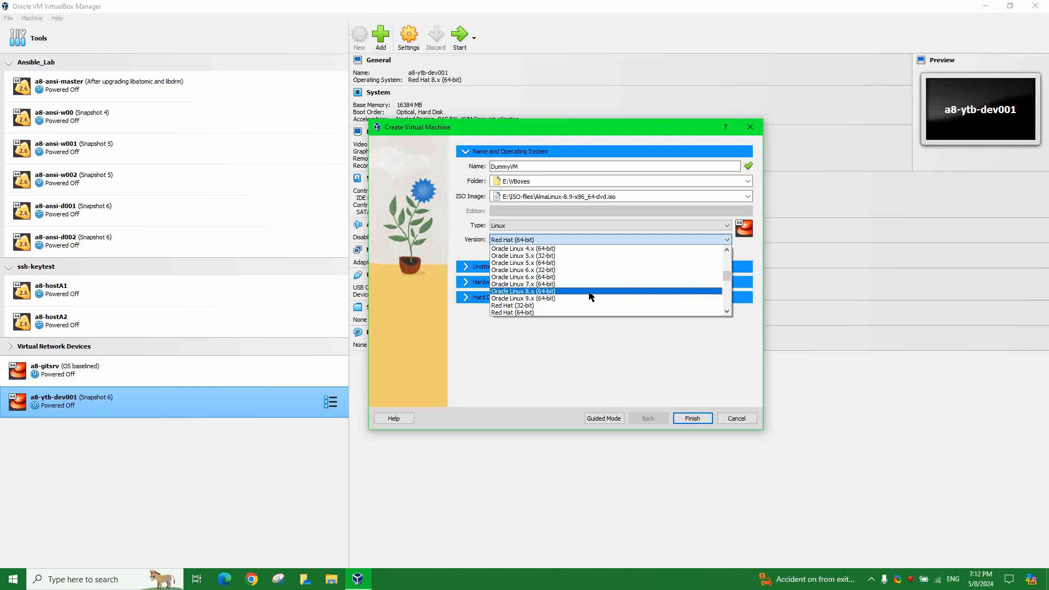
pyautogui.scroll(-7, 600, 266)
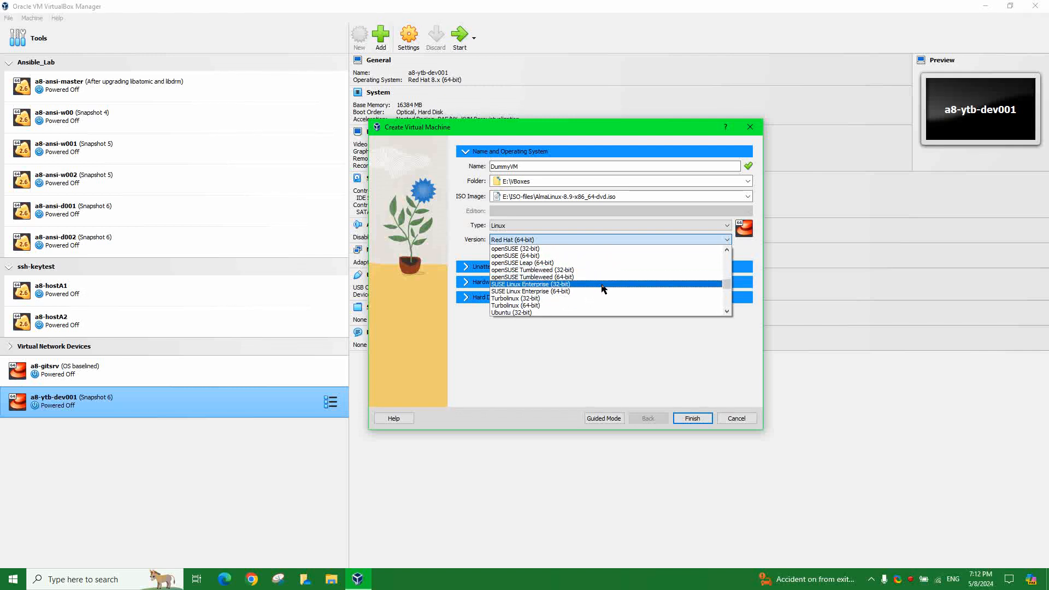
pyautogui.scroll(-6, 603, 289)
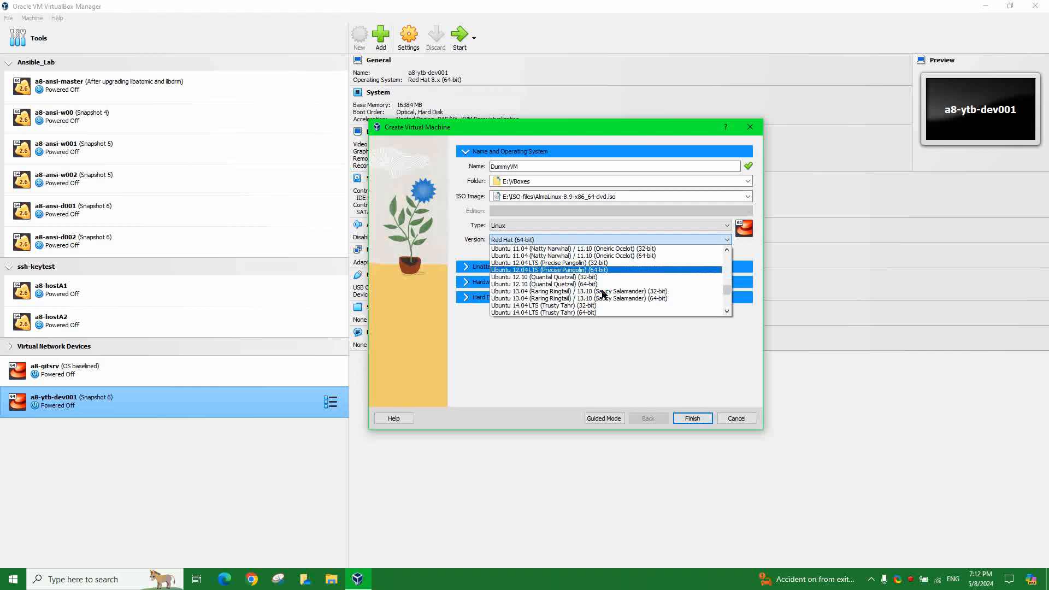
pyautogui.scroll(-10, 603, 295)
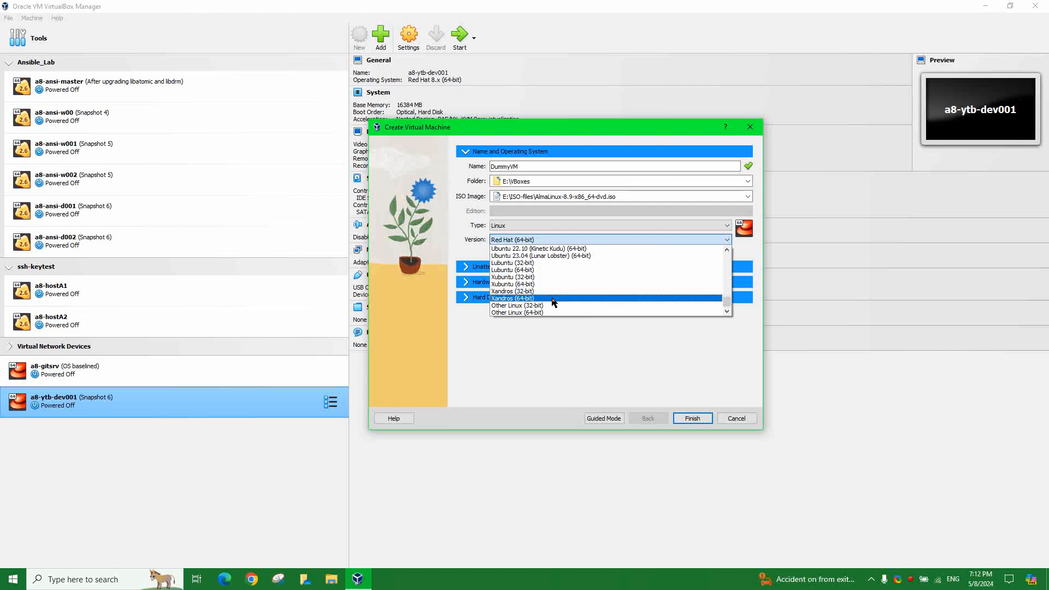
pyautogui.click(678, 395)
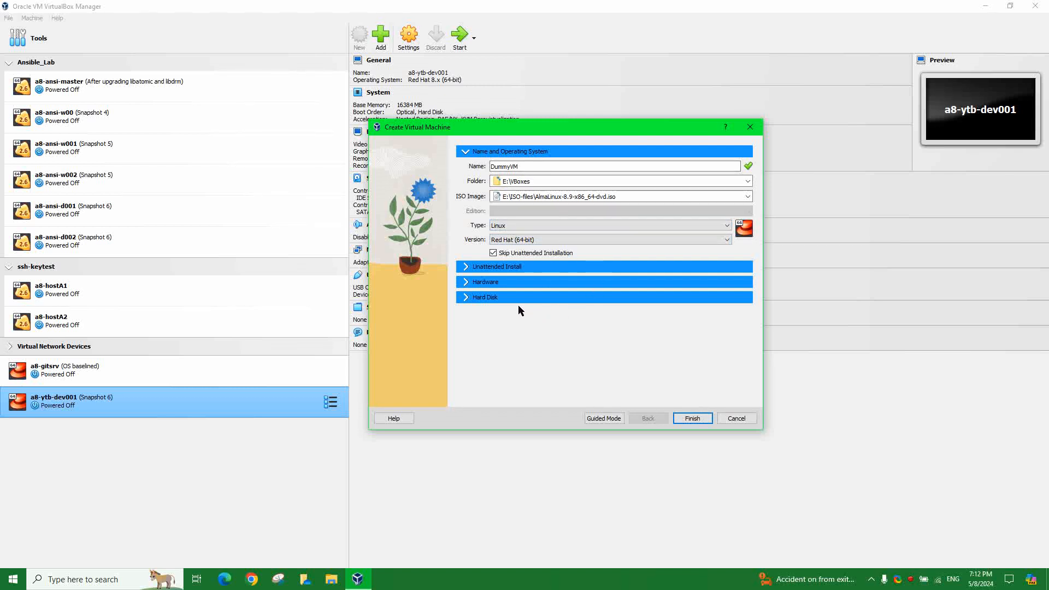
# - Set DummyVM's base memory to 4096 MB, leaving processors at 1
pyautogui.click(501, 283)
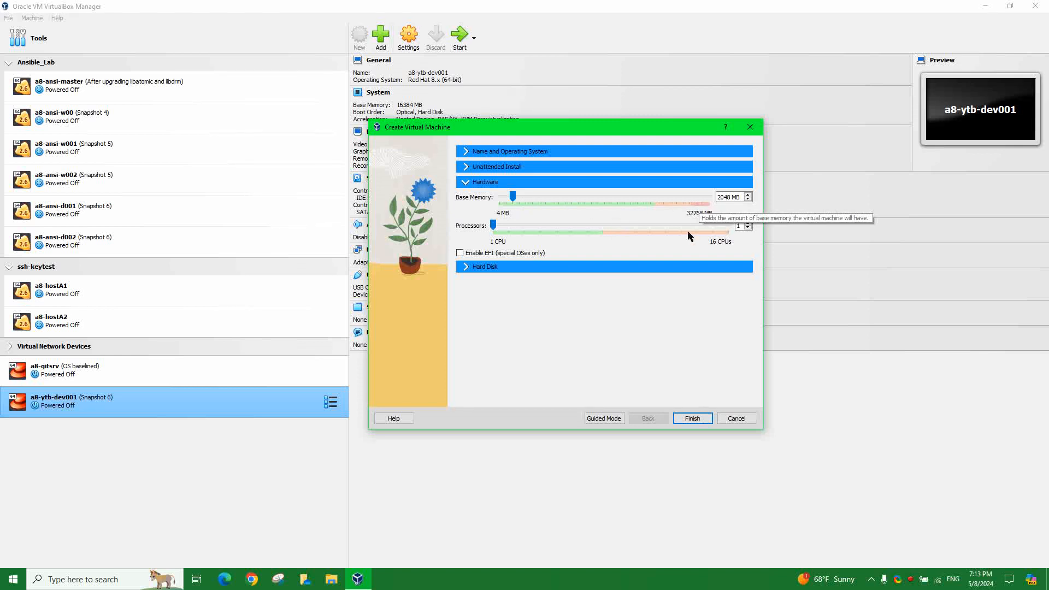
pyautogui.click(723, 201)
pyautogui.press('BackSpace')
pyautogui.press('BackSpace')
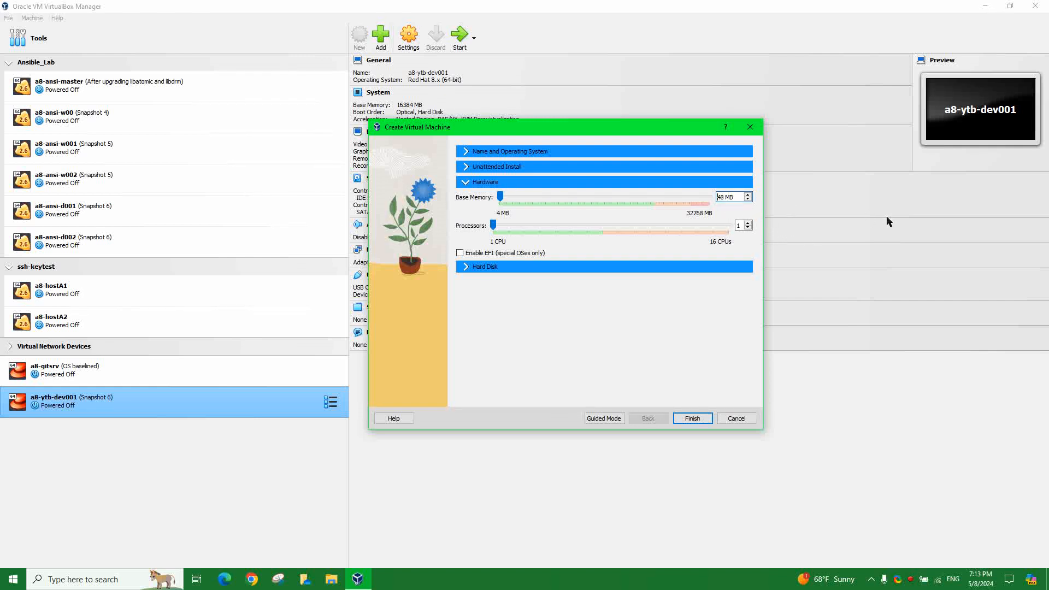
pyautogui.press('Delete')
pyautogui.press('Delete')
pyautogui.write('4096')
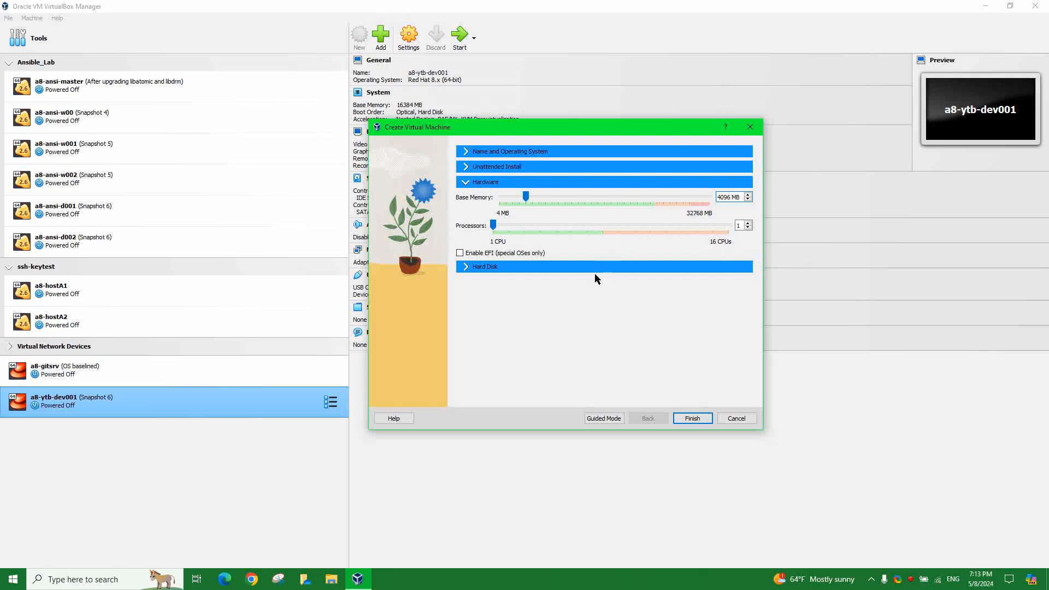
# - Review the planned 20.00 GB DummyVM.vdi disk under E:\VBoxes\DummyVM and its size field
pyautogui.click(513, 267)
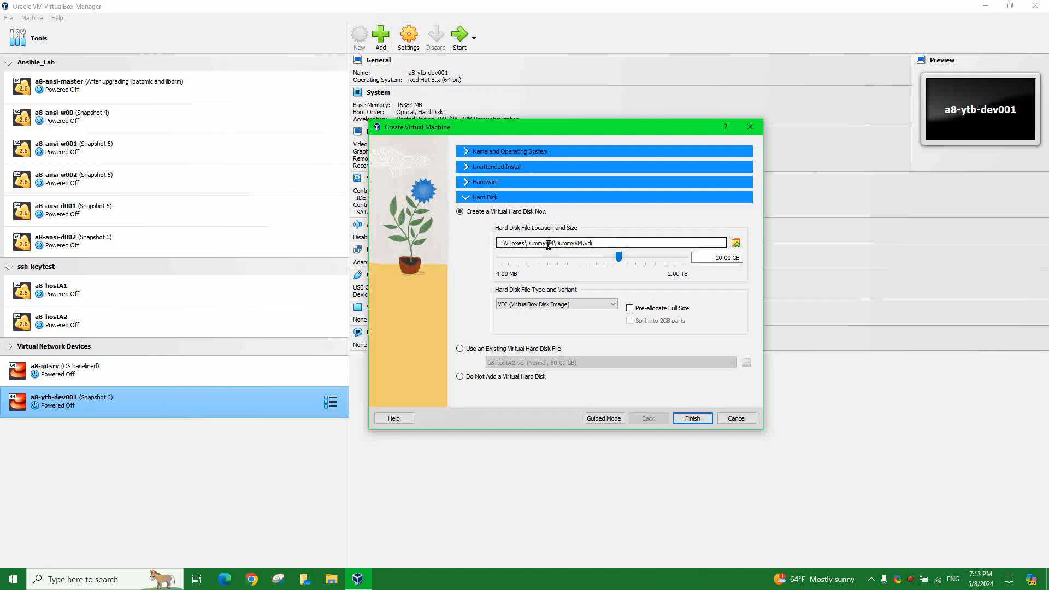
pyautogui.moveTo(526, 243); pyautogui.dragTo(546, 240)
pyautogui.click(508, 152)
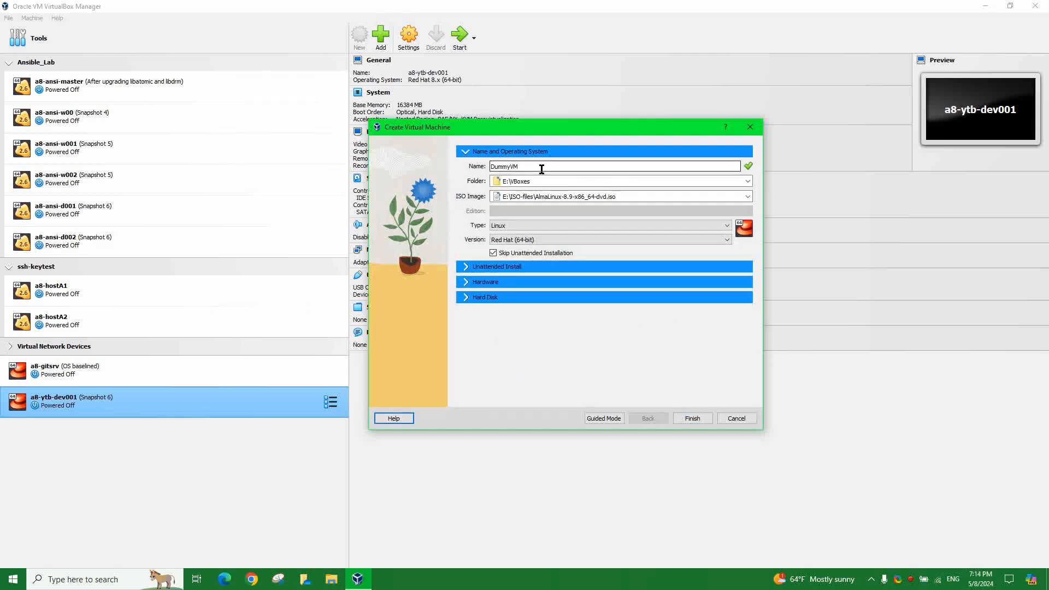
pyautogui.moveTo(534, 169); pyautogui.dragTo(489, 162)
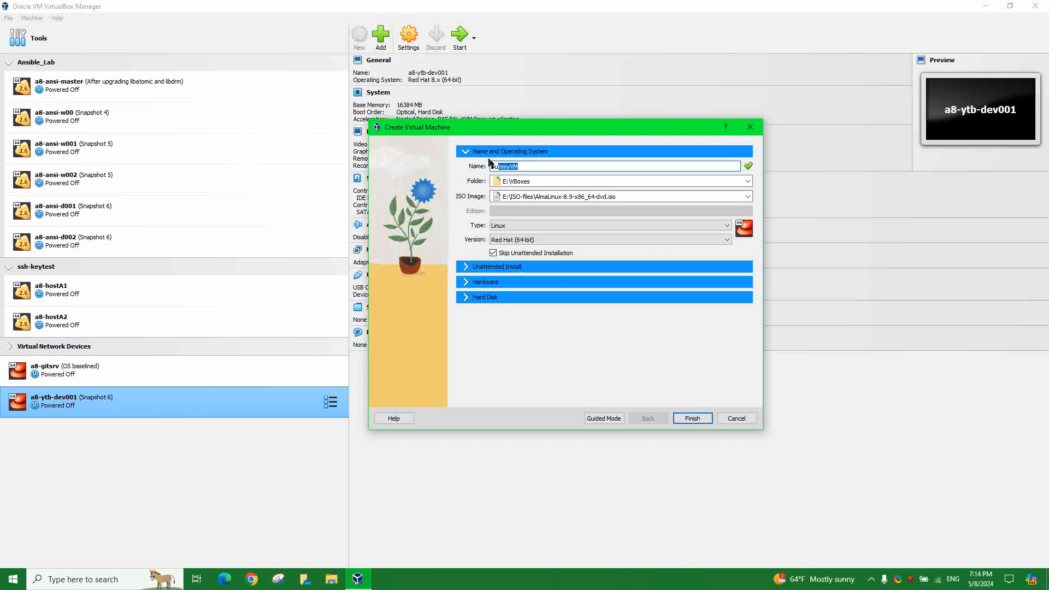
pyautogui.click(497, 297)
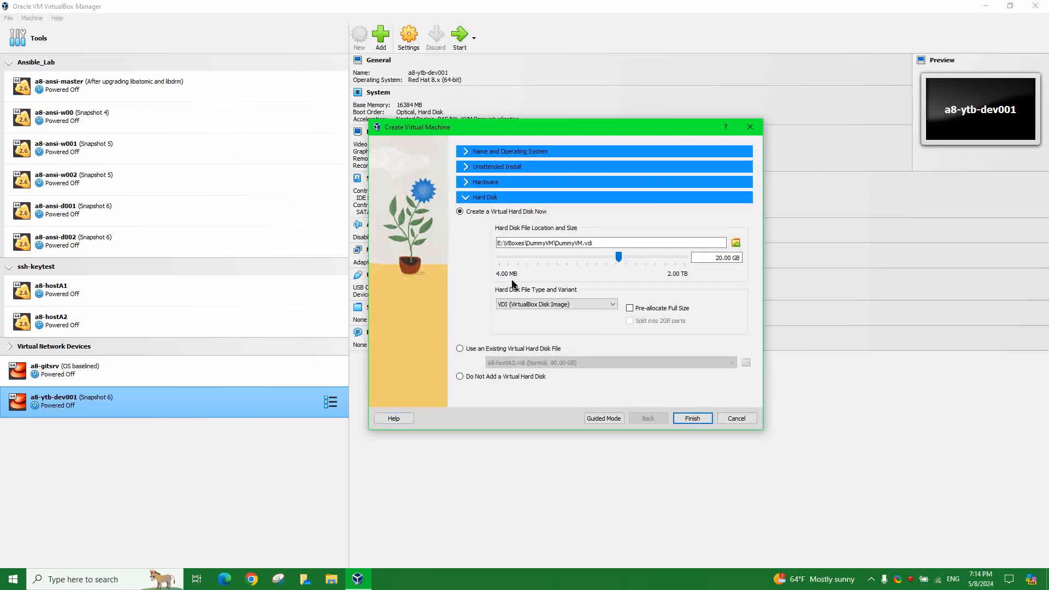
pyautogui.moveTo(555, 243); pyautogui.dragTo(584, 243)
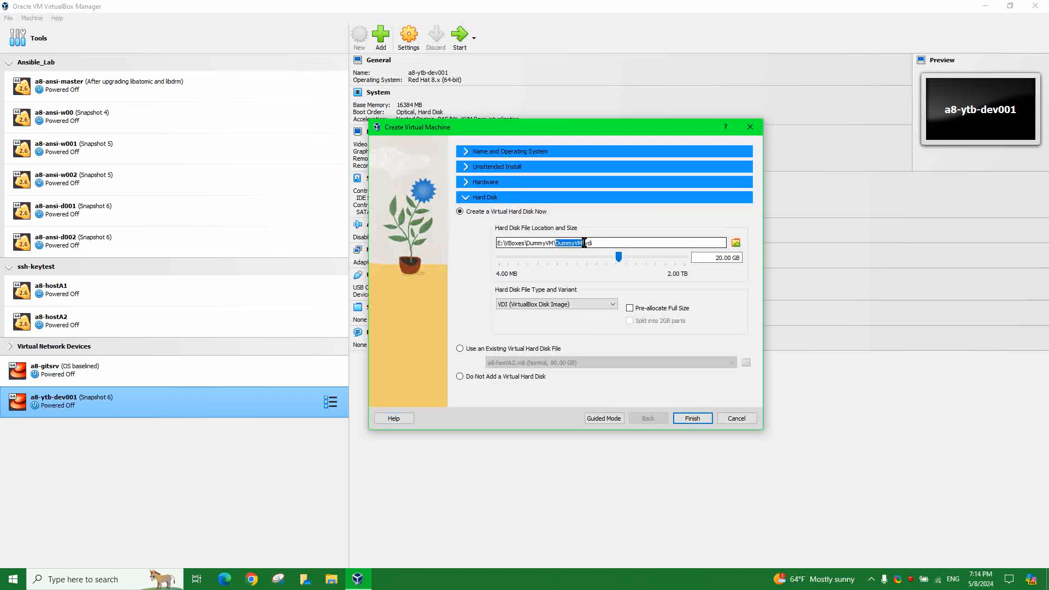
pyautogui.click(598, 243)
pyautogui.click(715, 257)
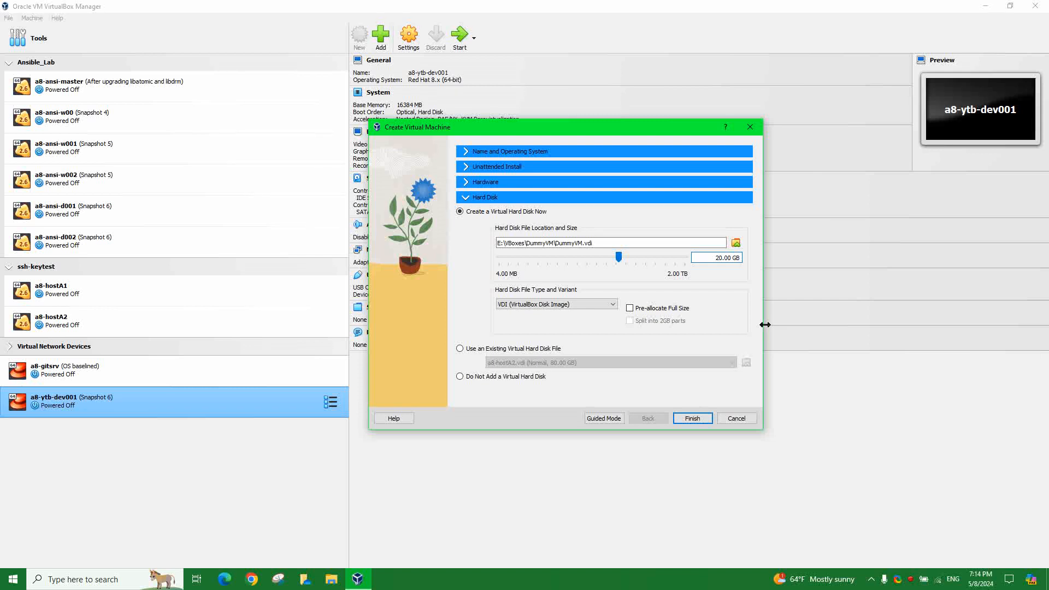
# - Change the virtual disk size to 80.00 GB and keep the VDI file type
pyautogui.press('BackSpace')
pyautogui.write('8')
pyautogui.click(611, 304)
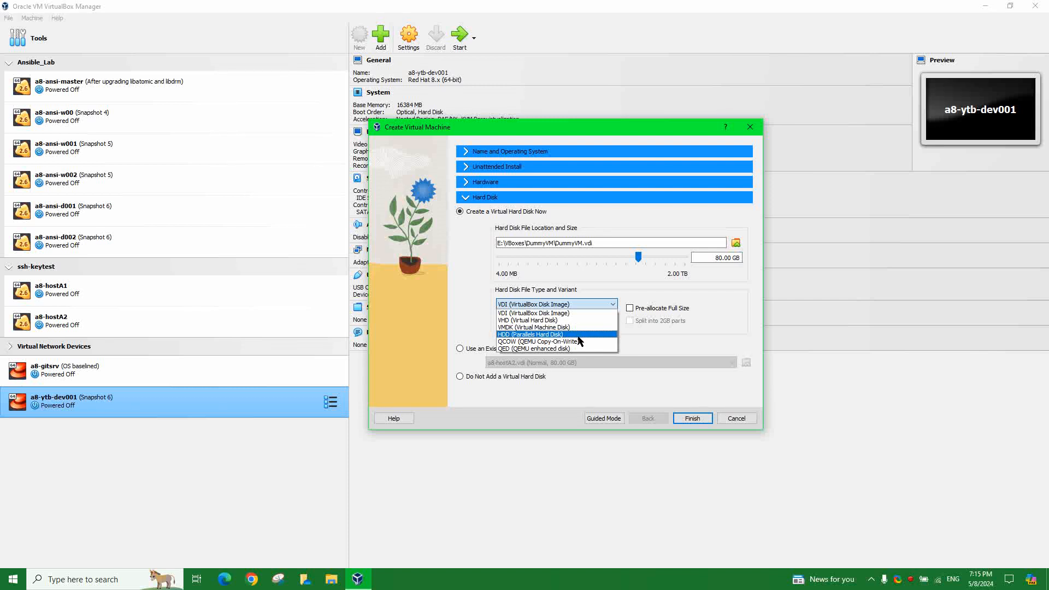
pyautogui.click(553, 313)
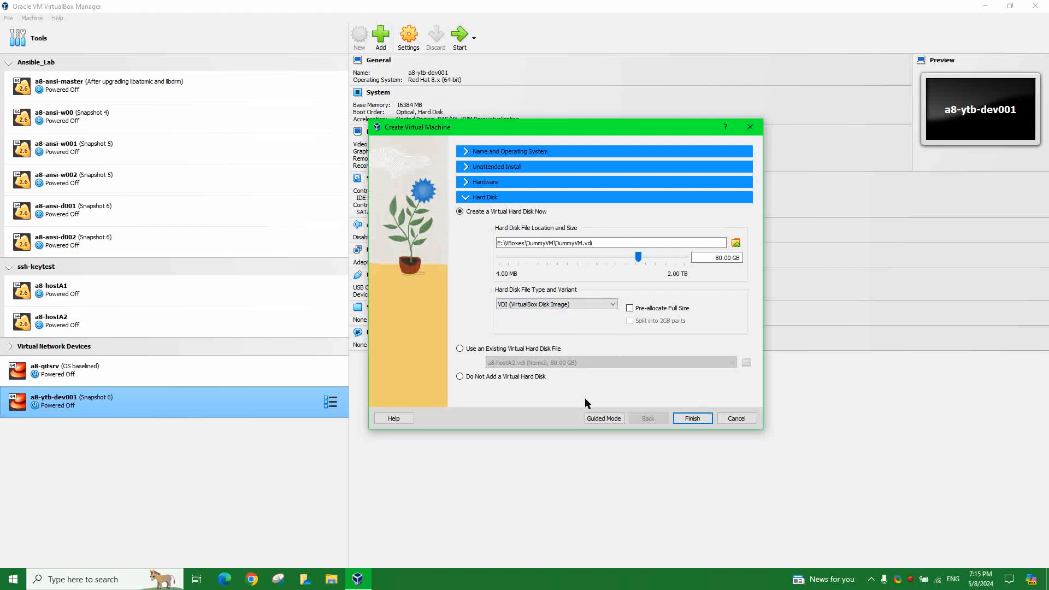
# - Finish creating DummyVM and open its General settings
pyautogui.click(692, 419)
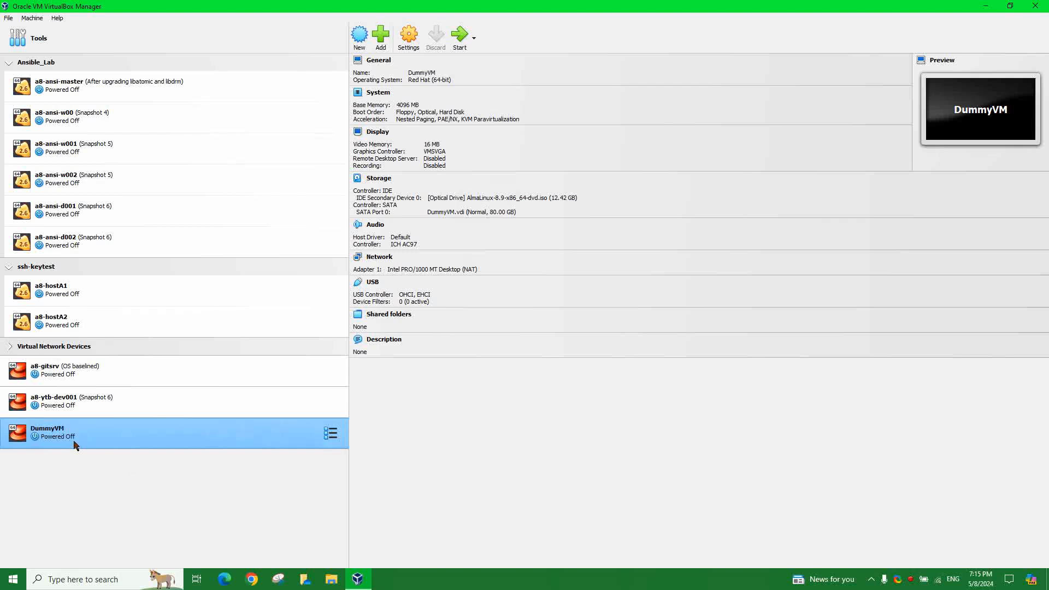
pyautogui.click(387, 64)
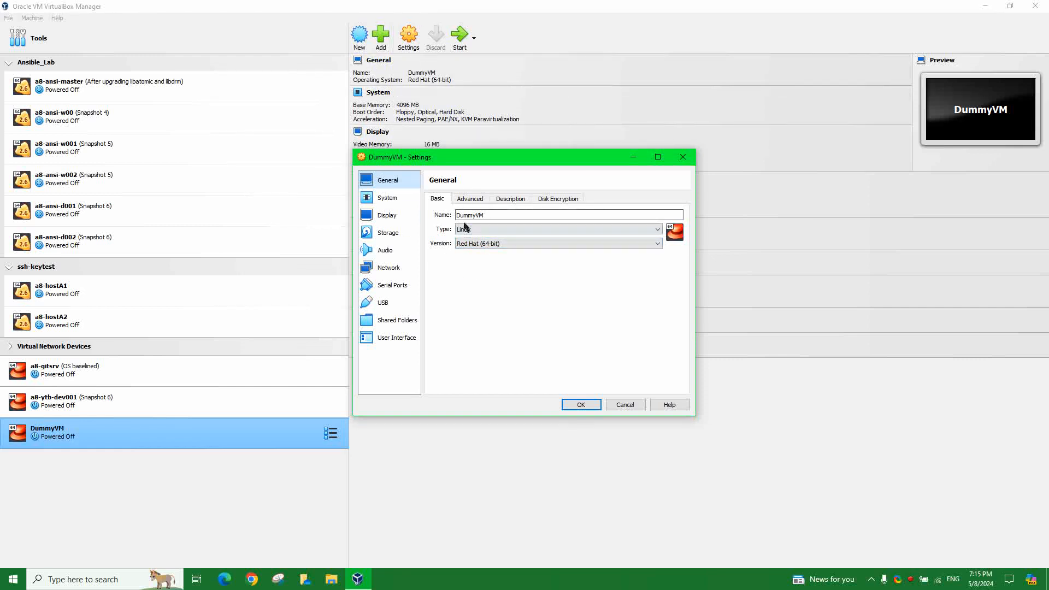
# - Under General > Advanced, set Shared Clipboard and Drag'n'Drop to Bidirectional
pyautogui.click(472, 198)
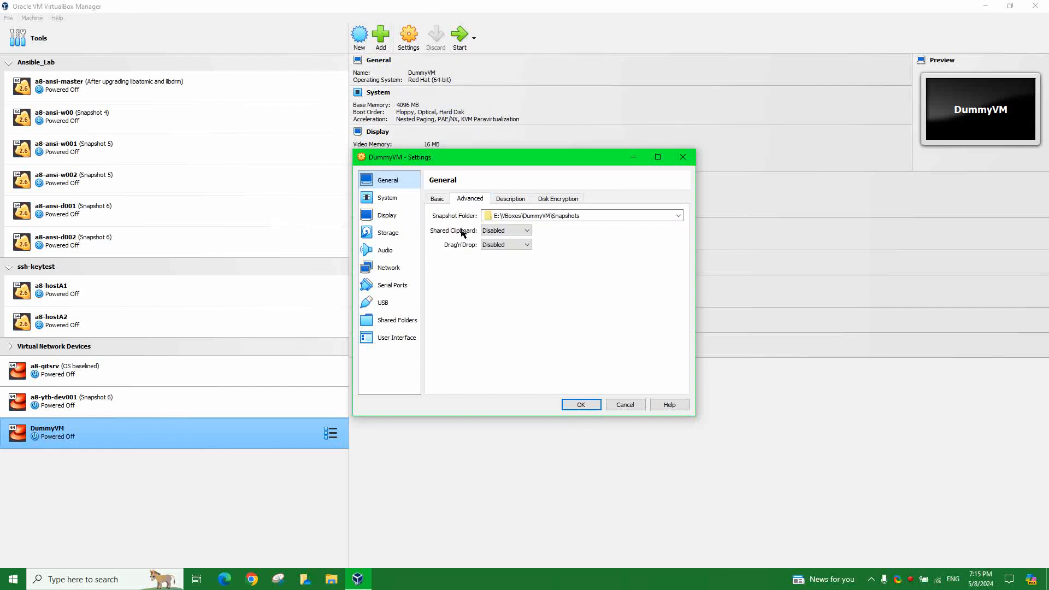
pyautogui.click(500, 230)
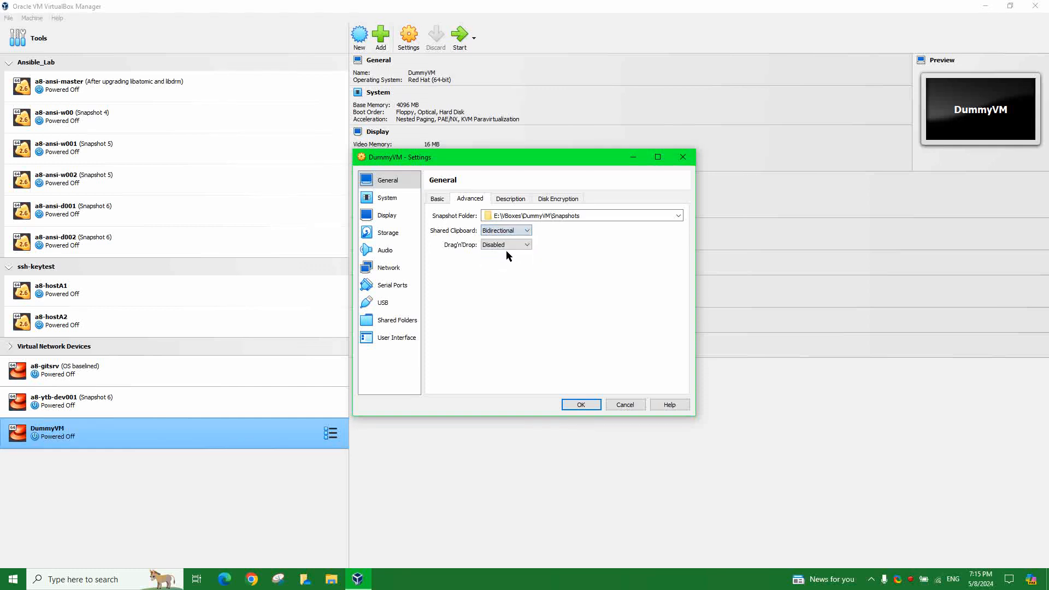
pyautogui.click(506, 245)
pyautogui.click(499, 275)
# - Save the settings, review System settings without changes, then reopen DummyVM's settings
pyautogui.click(581, 404)
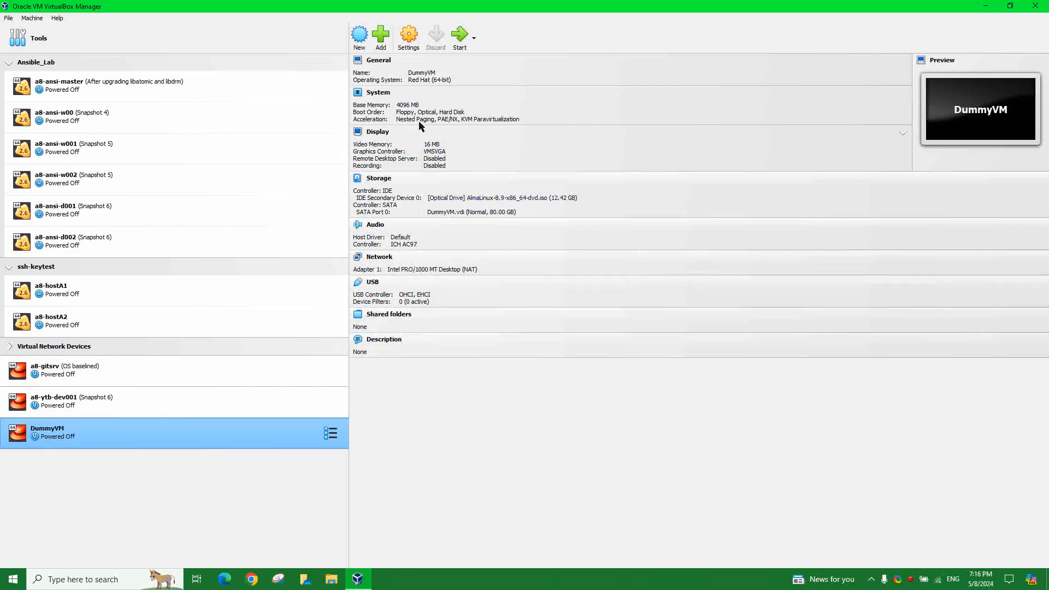
pyautogui.click(379, 95)
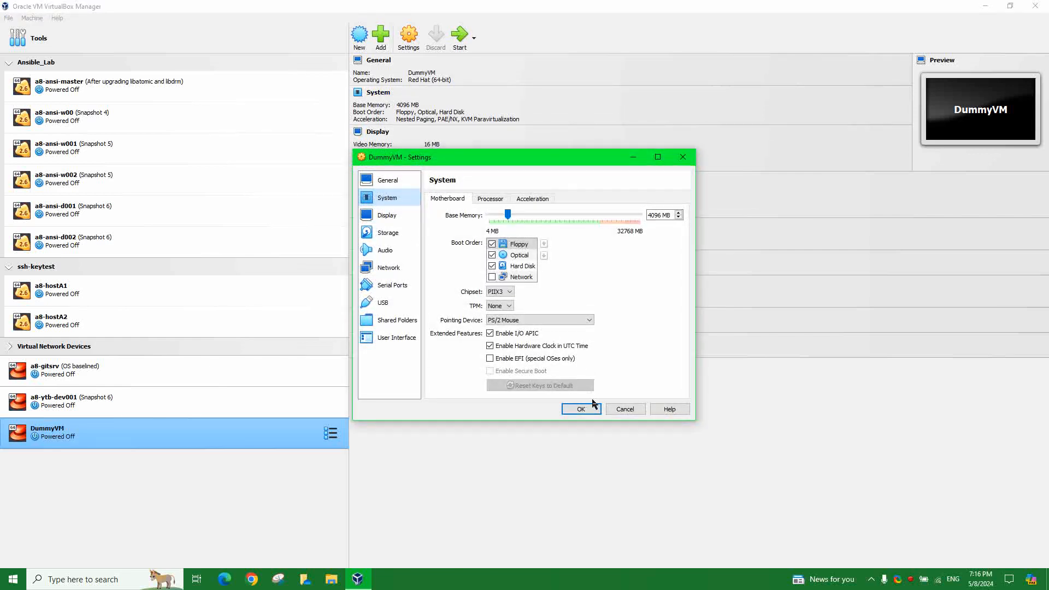
pyautogui.click(624, 411)
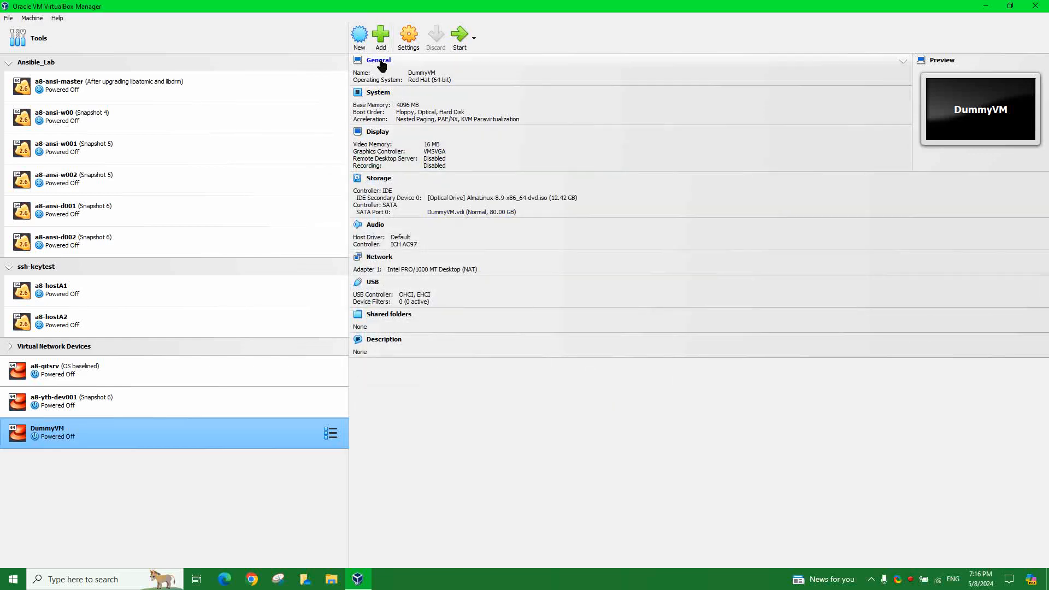
pyautogui.click(380, 61)
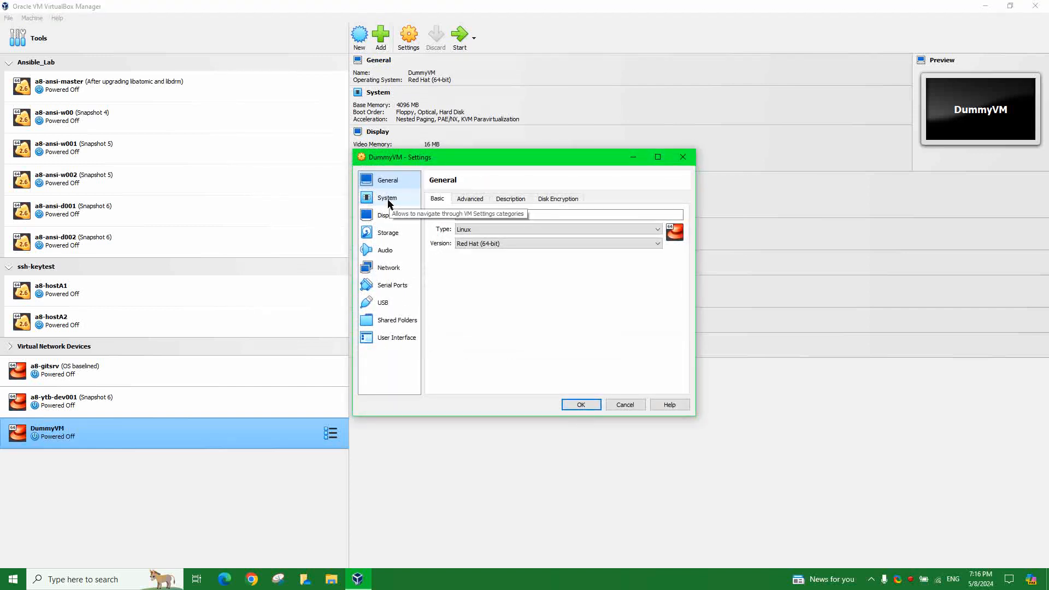
# - On the System page, untick Floppy so only Optical and Hard Disk stay in the boot order
pyautogui.click(387, 201)
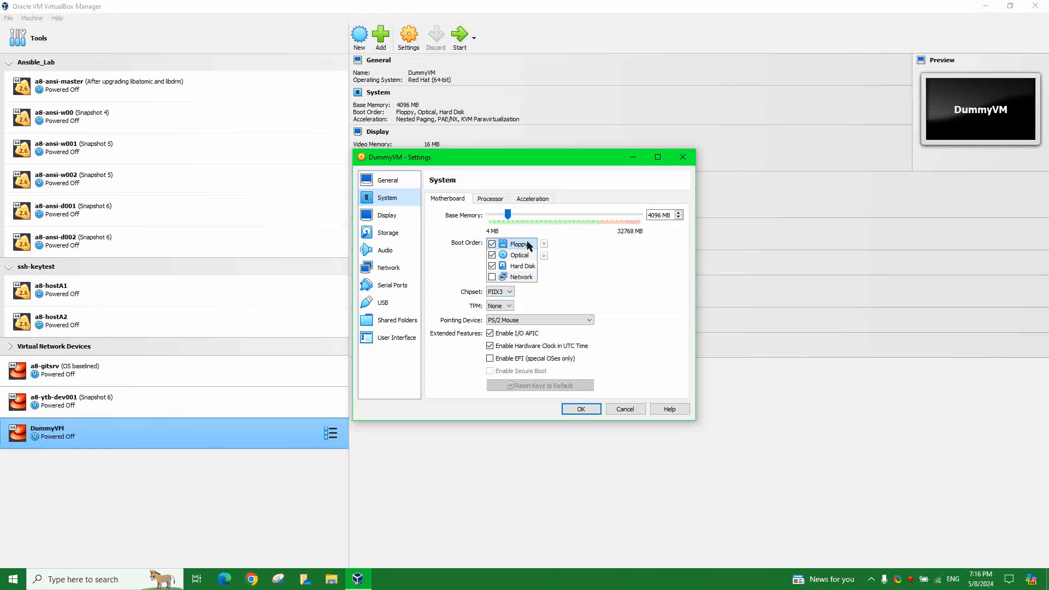
pyautogui.click(492, 244)
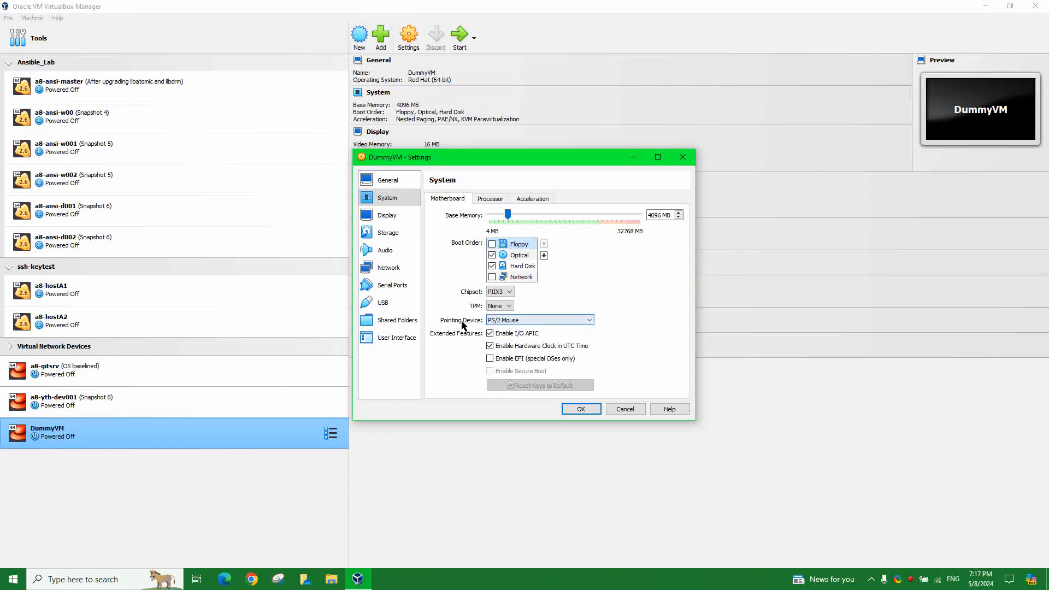
# - Set DummyVM's pointing device to USB Tablet, then bring up the Display settings
pyautogui.click(589, 320)
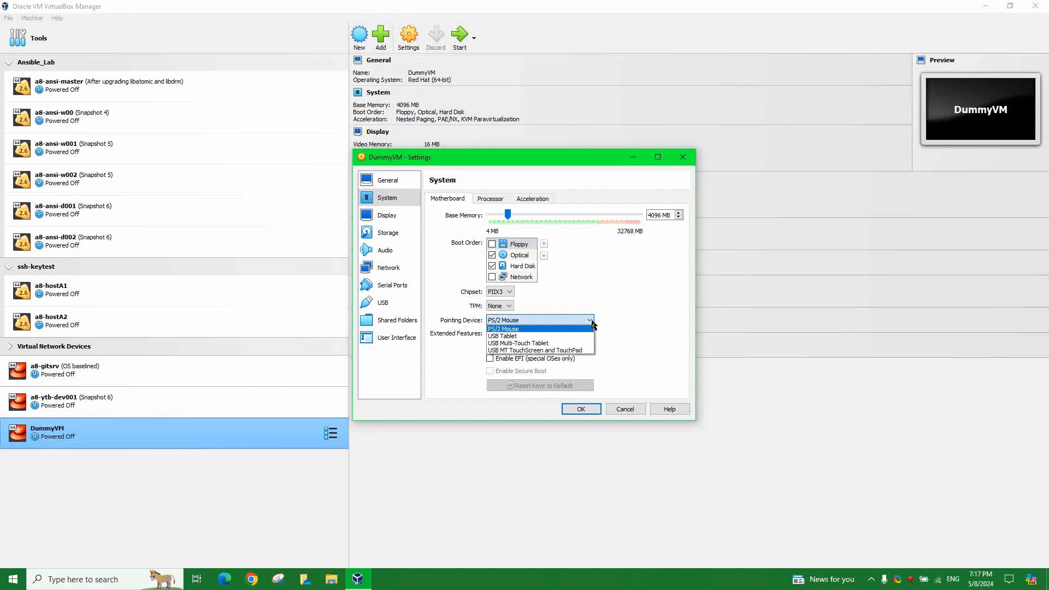
pyautogui.click(535, 336)
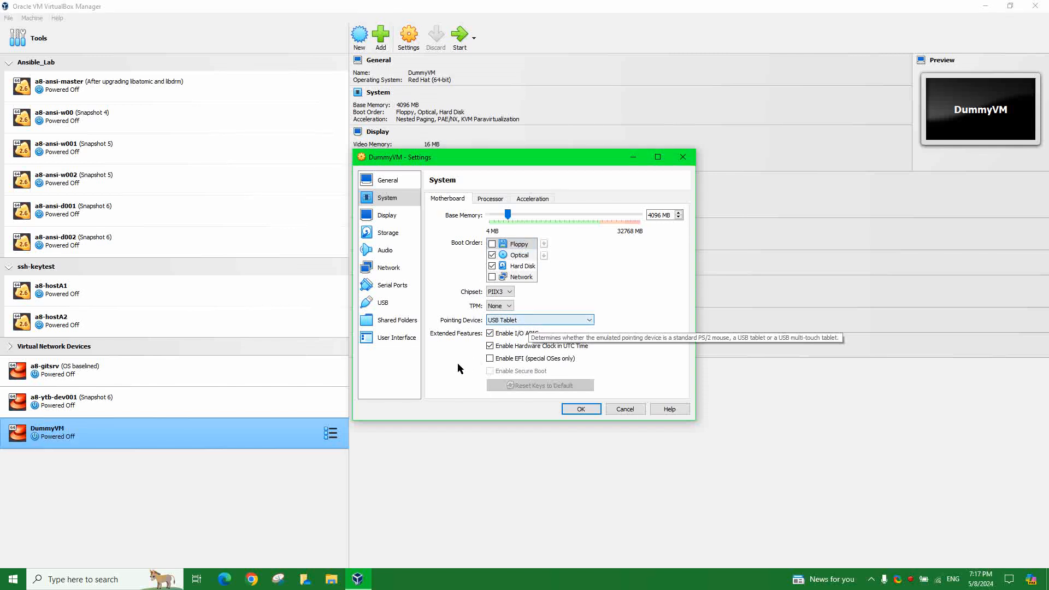
pyautogui.click(386, 216)
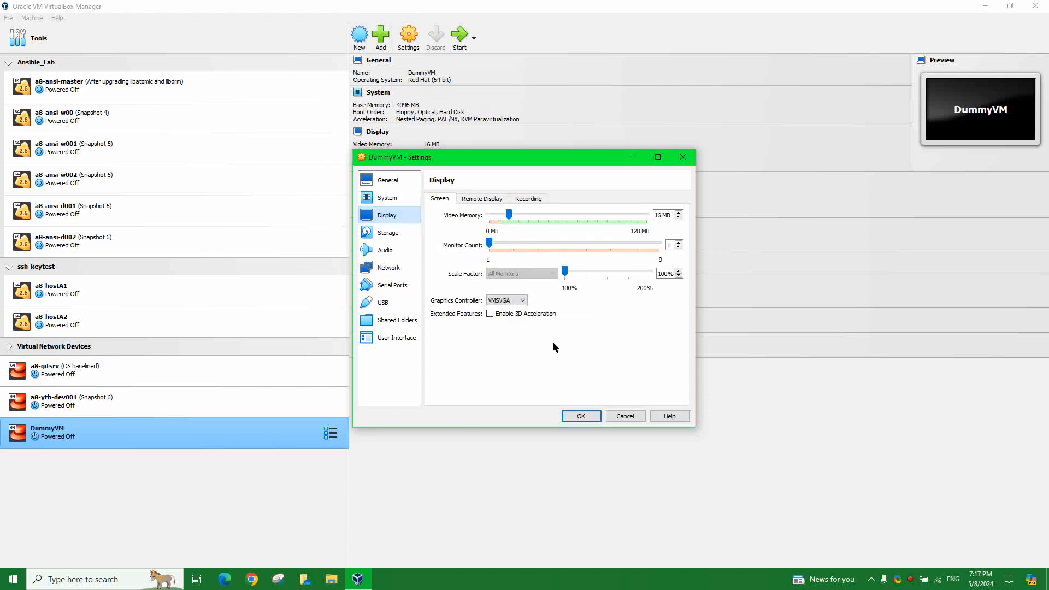
# - Change the graphics controller to VBoxSVGA and check the resulting invalid-settings warning
pyautogui.click(656, 215)
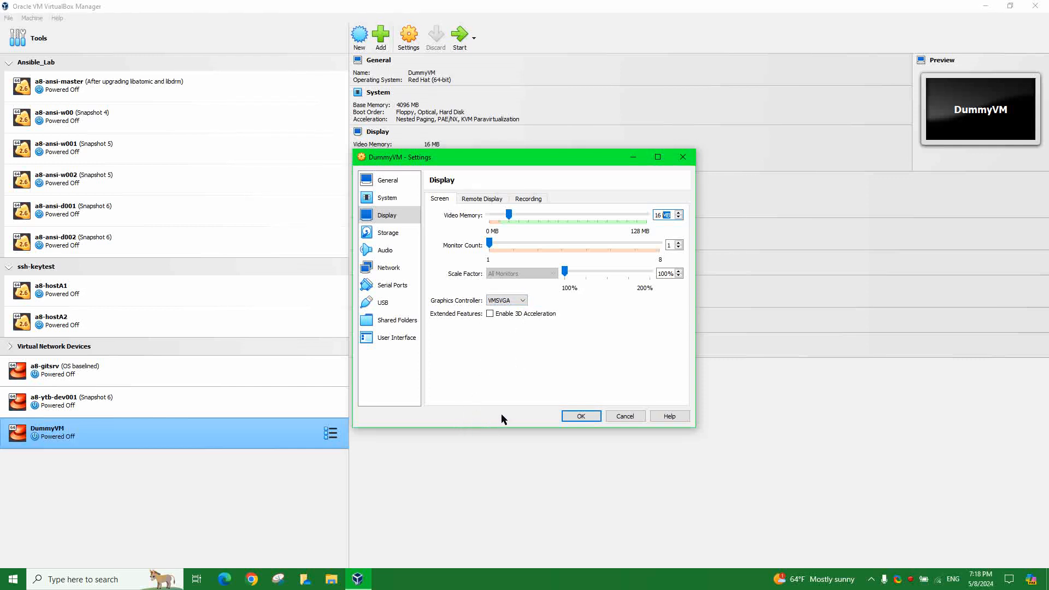
pyautogui.click(523, 300)
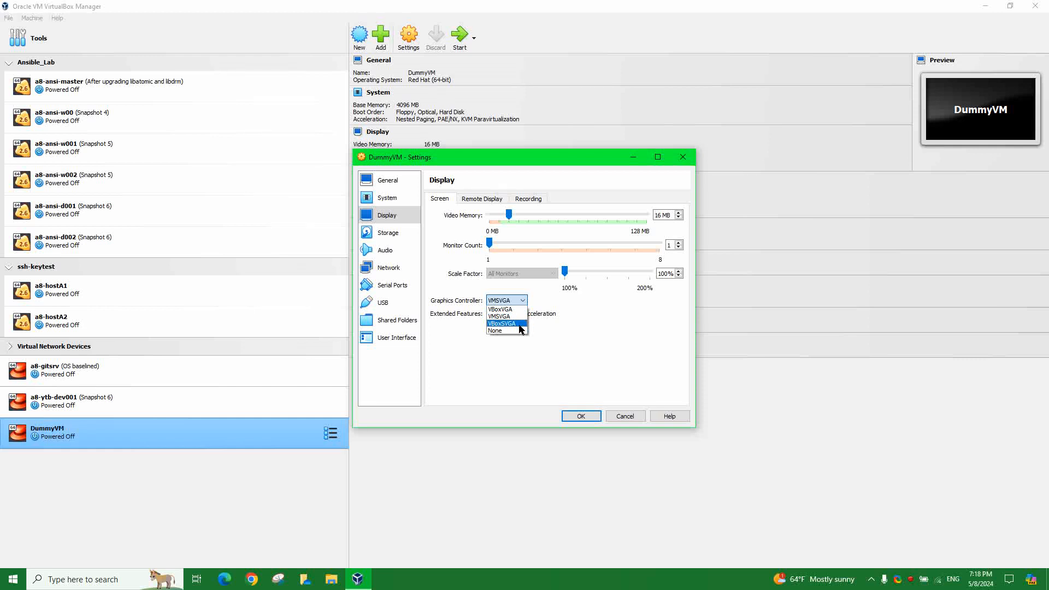
pyautogui.click(520, 324)
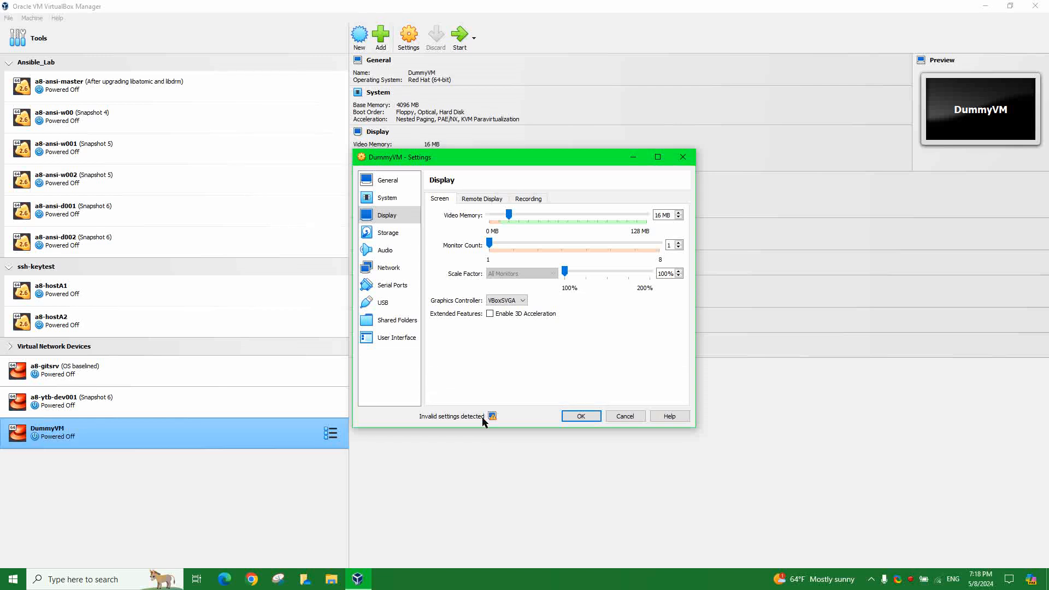
pyautogui.moveTo(491, 417)
# - Review the Storage page's AlmaLinux ISO and SATA controller without changes, then go to Audio
pyautogui.click(389, 234)
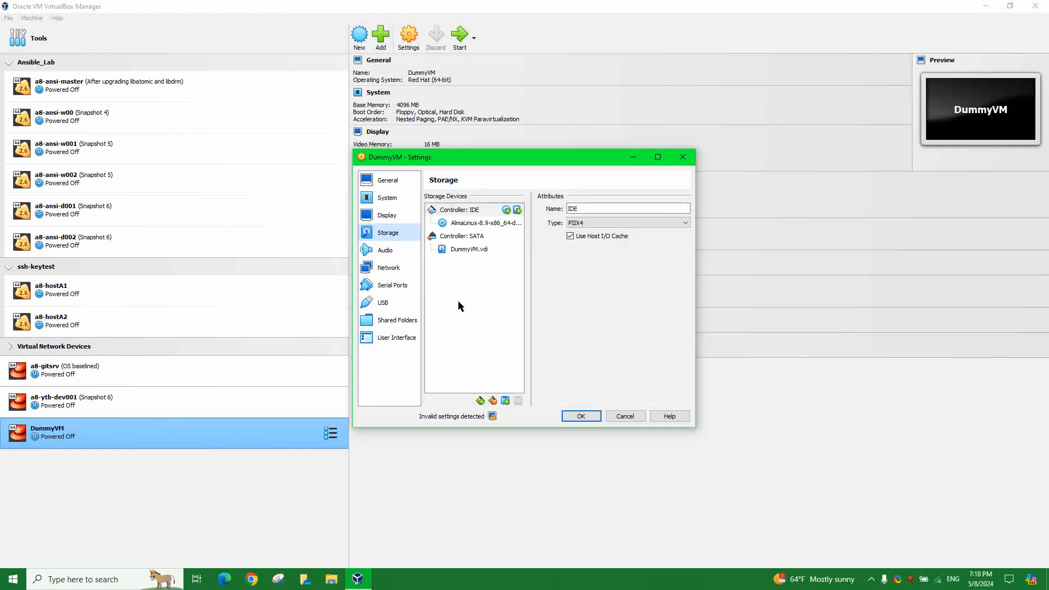
pyautogui.click(472, 224)
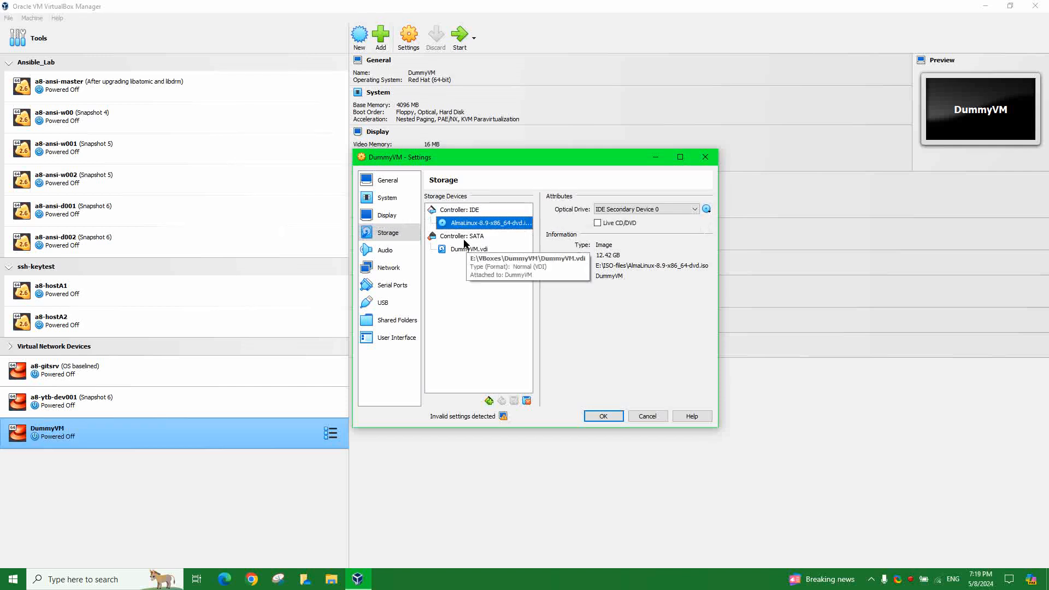
pyautogui.click(708, 212)
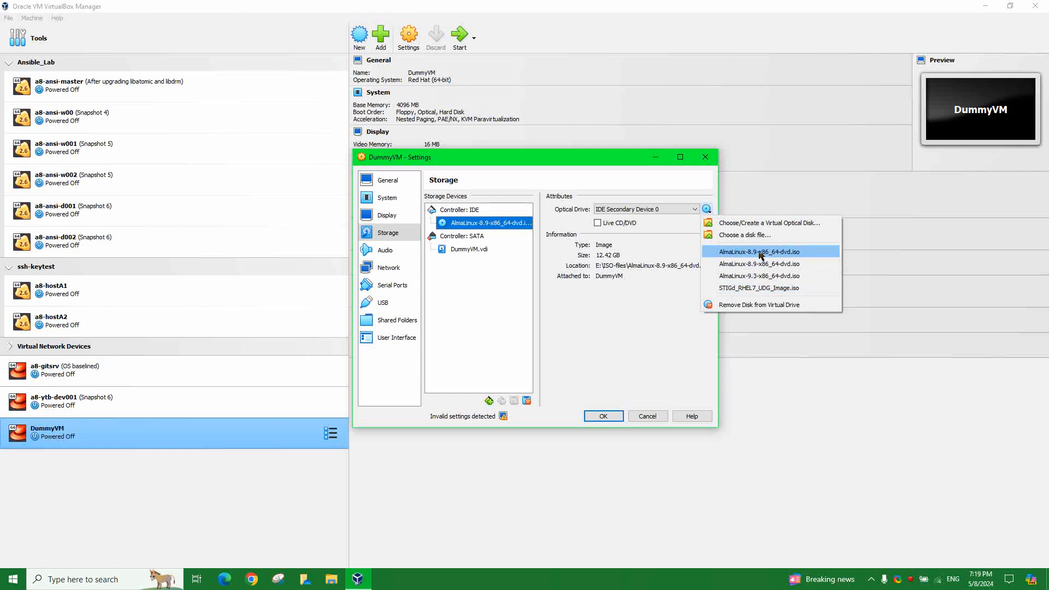
pyautogui.click(654, 297)
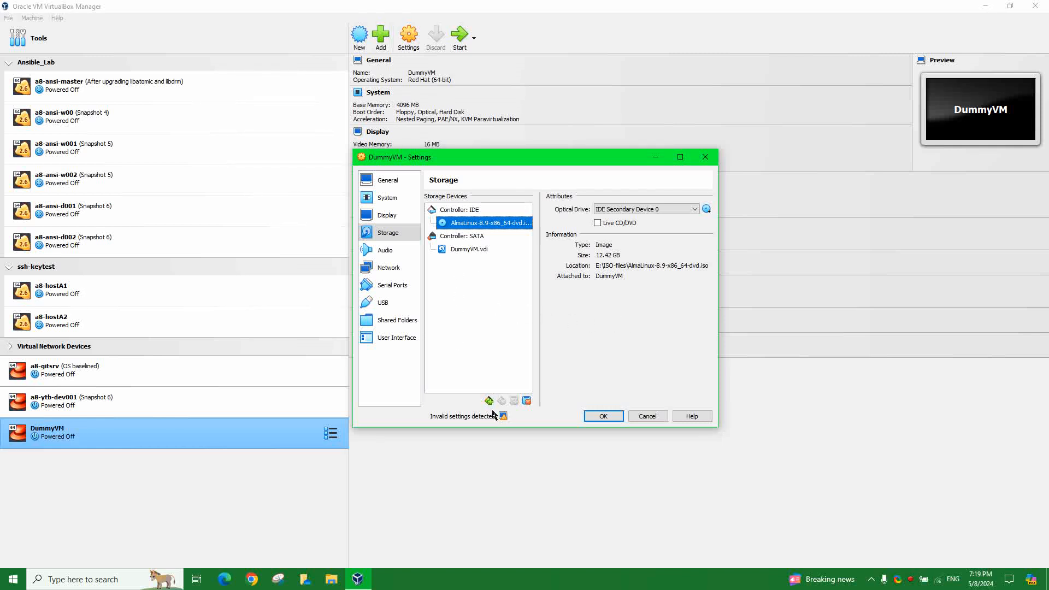
pyautogui.doubleClick(463, 238)
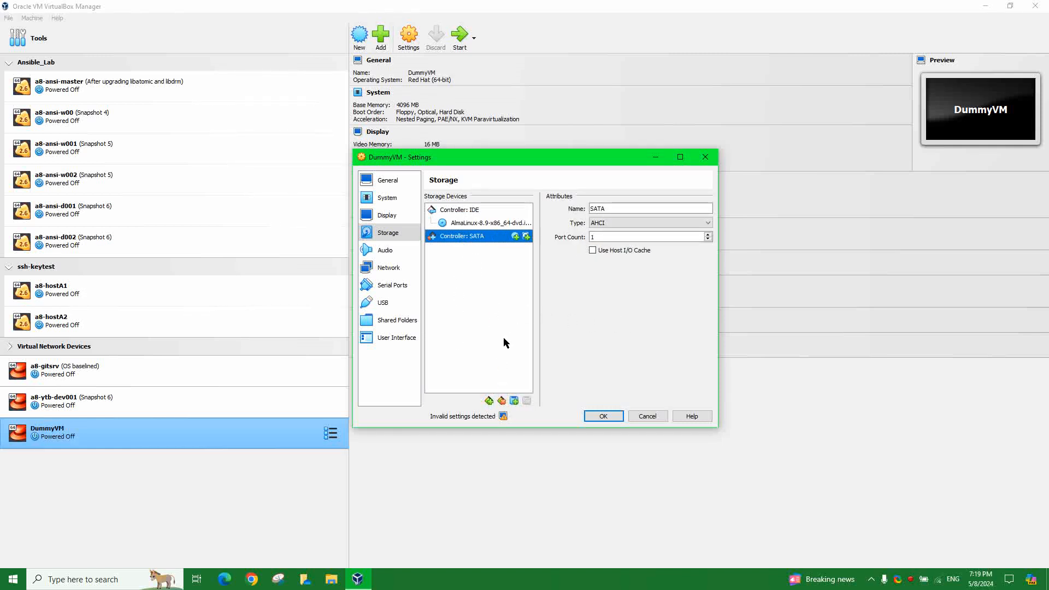
pyautogui.doubleClick(452, 240)
pyautogui.click(605, 209)
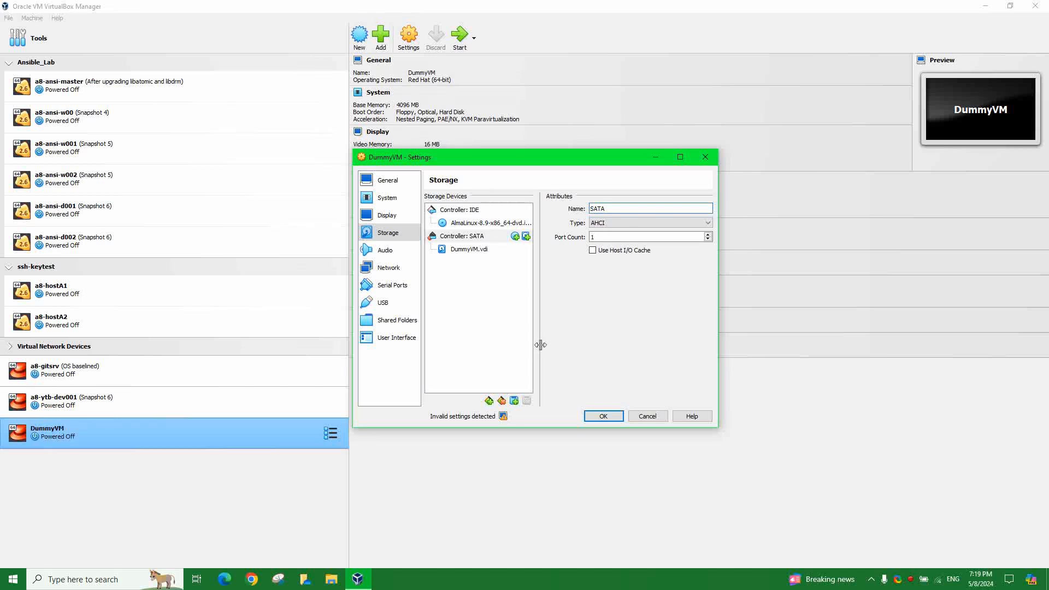
pyautogui.click(385, 251)
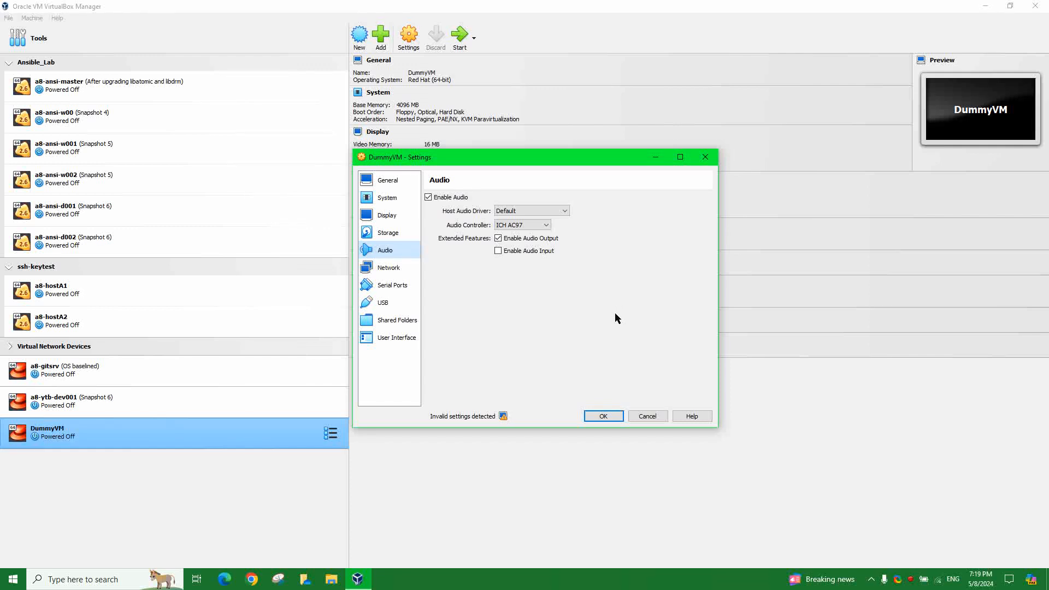
# - Show DummyVM's Network page, where Adapter 1 is enabled and attached to NAT
pyautogui.click(391, 269)
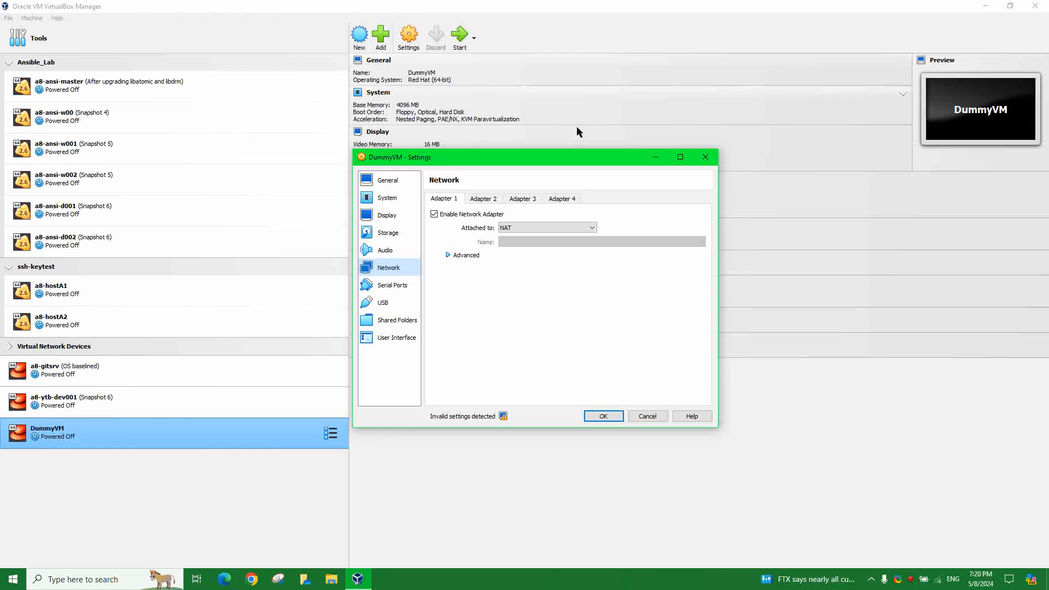
# - Attach Adapter 1 as a Bridged Adapter on the Realtek 8822CE Wireless LAN 802.11ac NIC
pyautogui.click(544, 228)
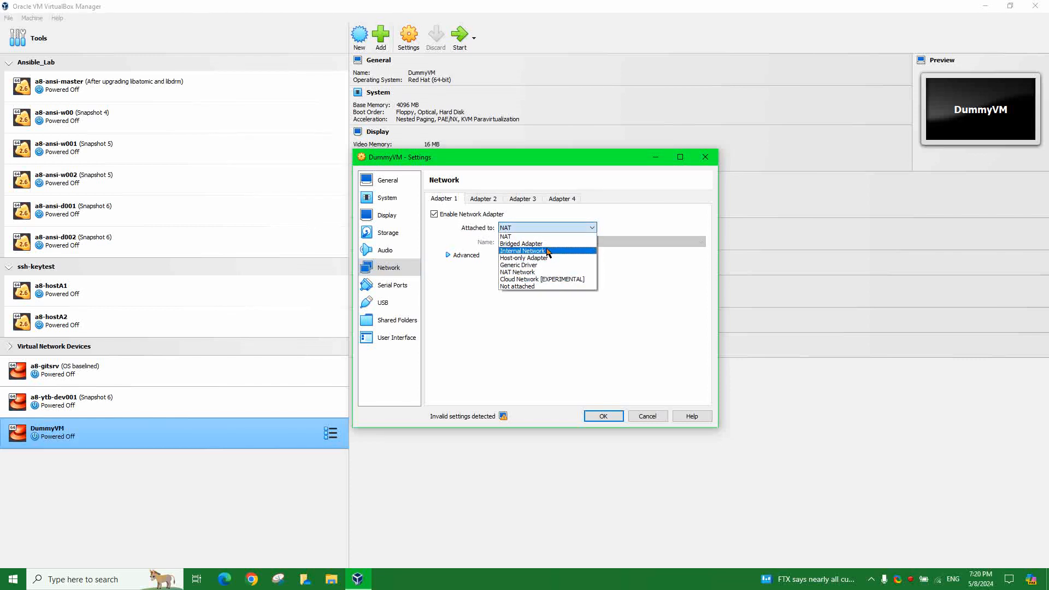
pyautogui.click(543, 244)
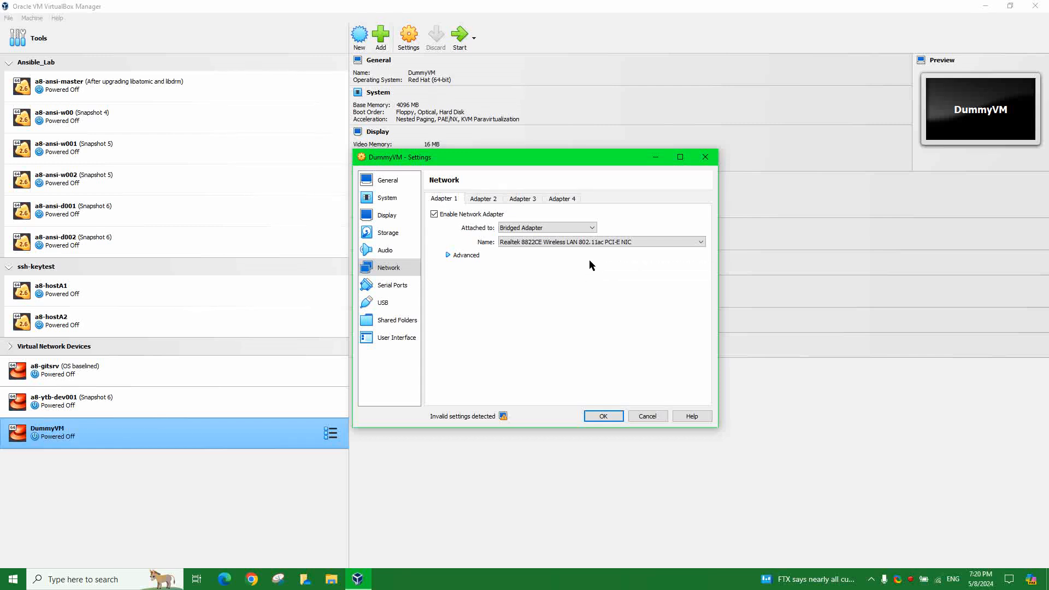
pyautogui.click(597, 243)
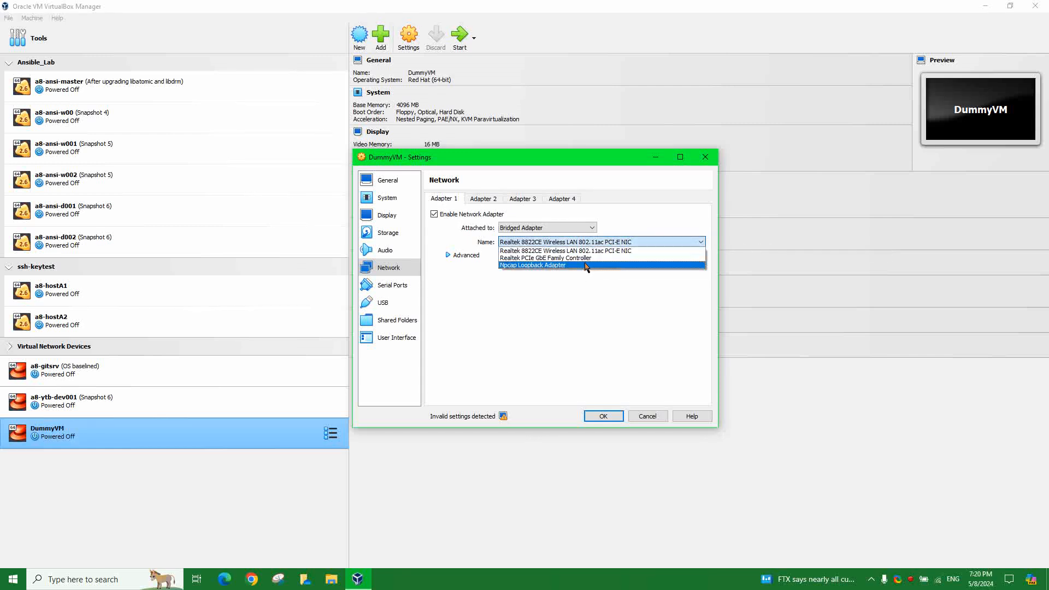
pyautogui.click(587, 334)
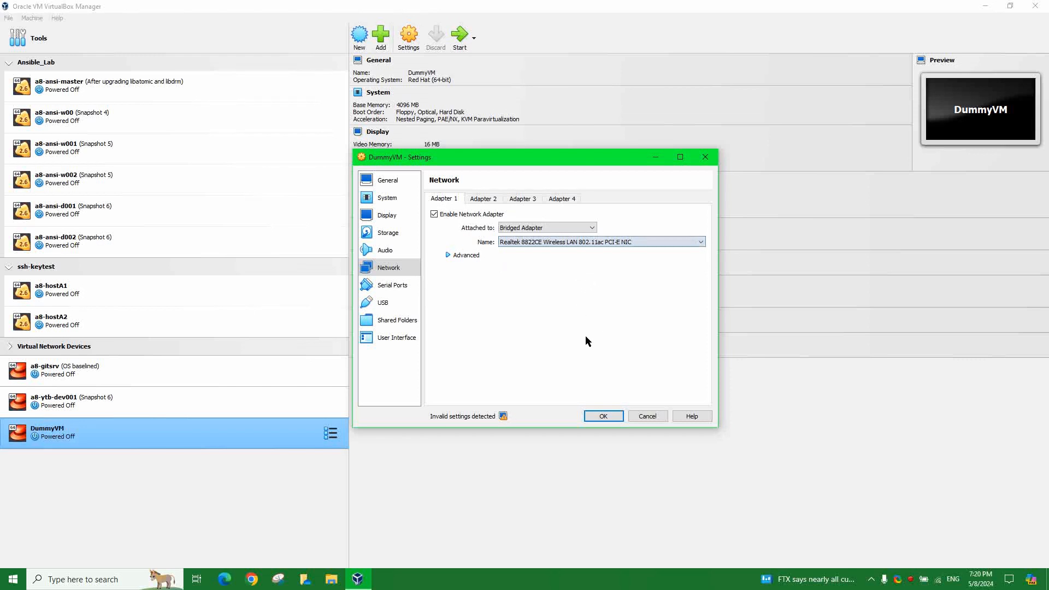
# - Review Adapter 1's advanced adapter type and promiscuous mode, leaving Deny unchanged
pyautogui.click(448, 255)
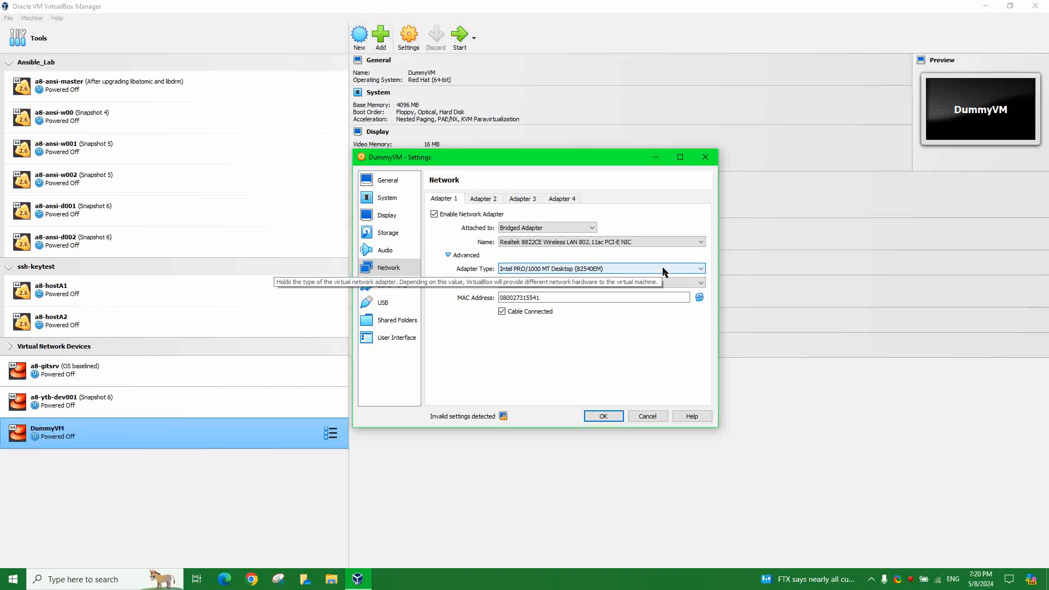
pyautogui.click(664, 271)
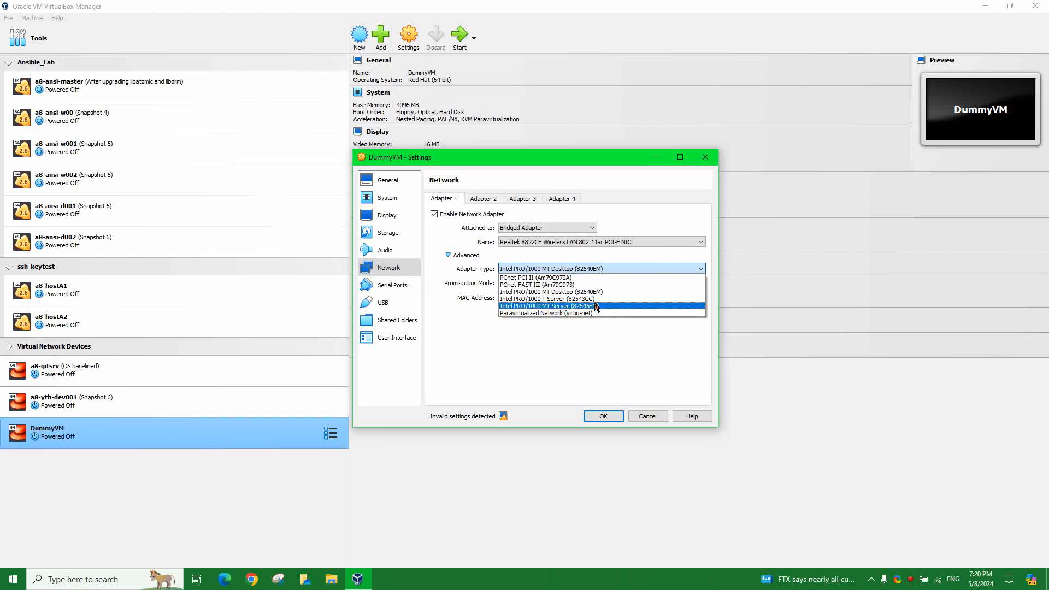
pyautogui.click(552, 391)
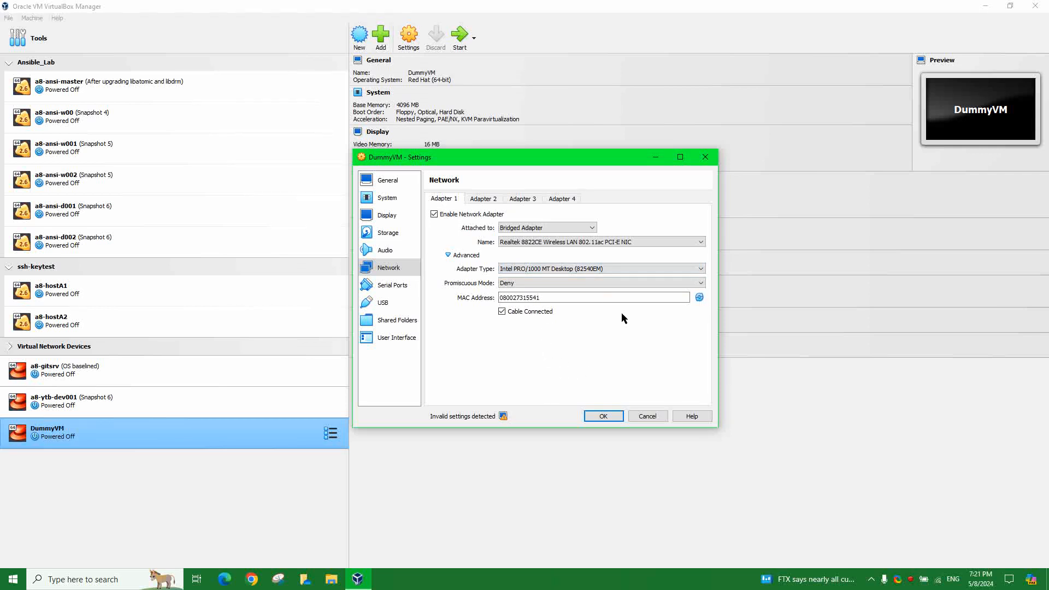
pyautogui.click(702, 284)
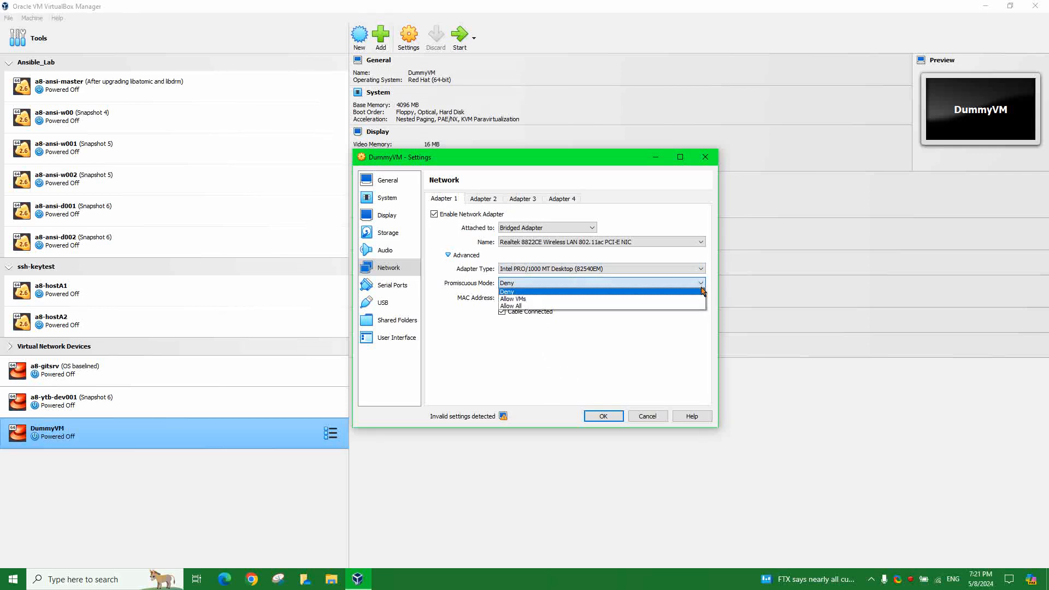
pyautogui.click(648, 372)
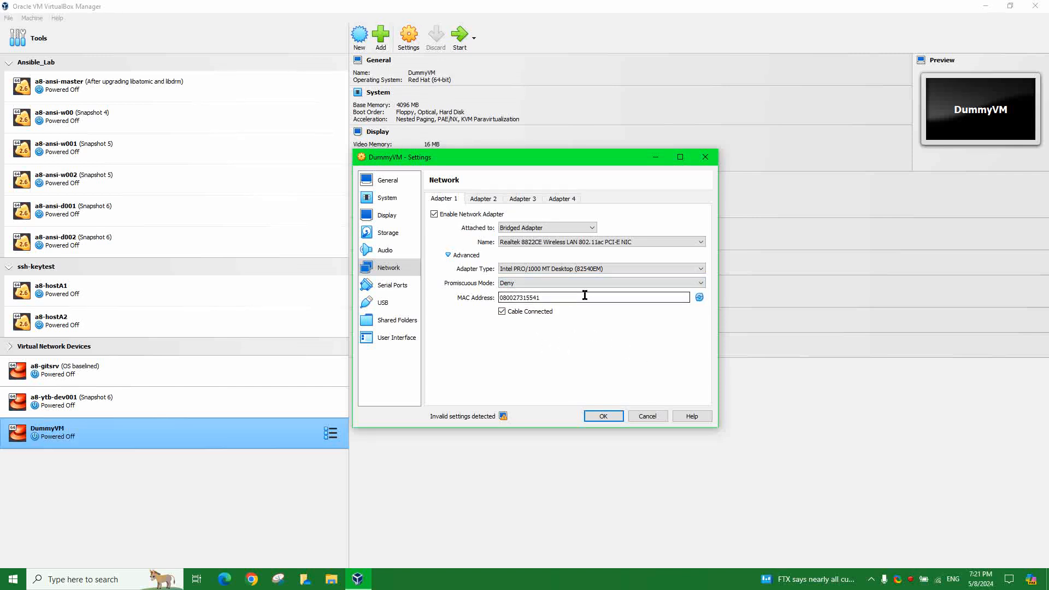
# - Regenerate Adapter 1's MAC address to 080027BABB69, then move to Serial Ports
pyautogui.click(699, 298)
pyautogui.click(699, 298)
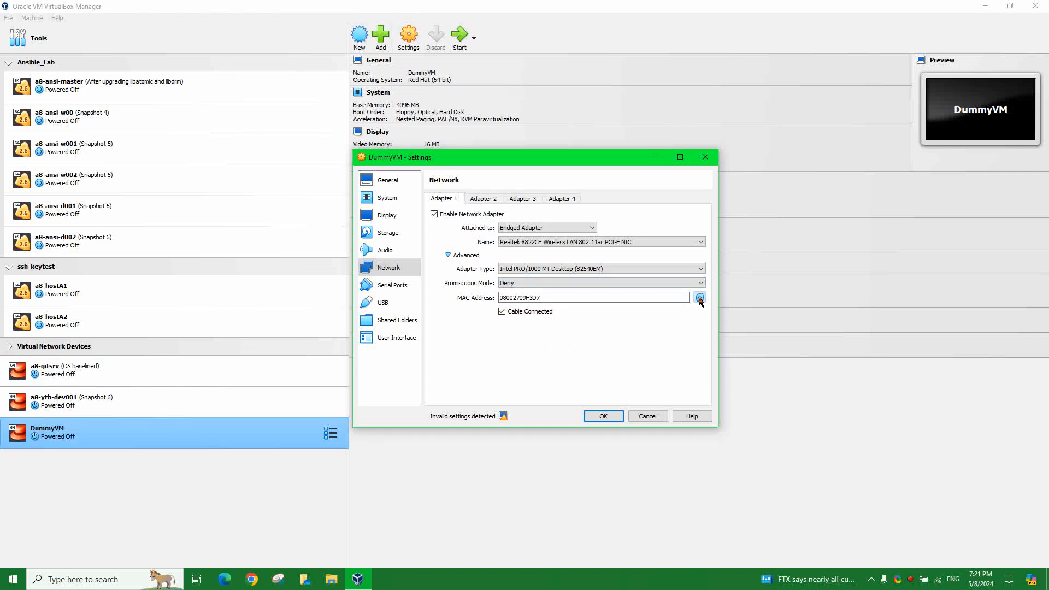
pyautogui.click(700, 297)
pyautogui.click(699, 298)
pyautogui.click(699, 298)
pyautogui.click(699, 298)
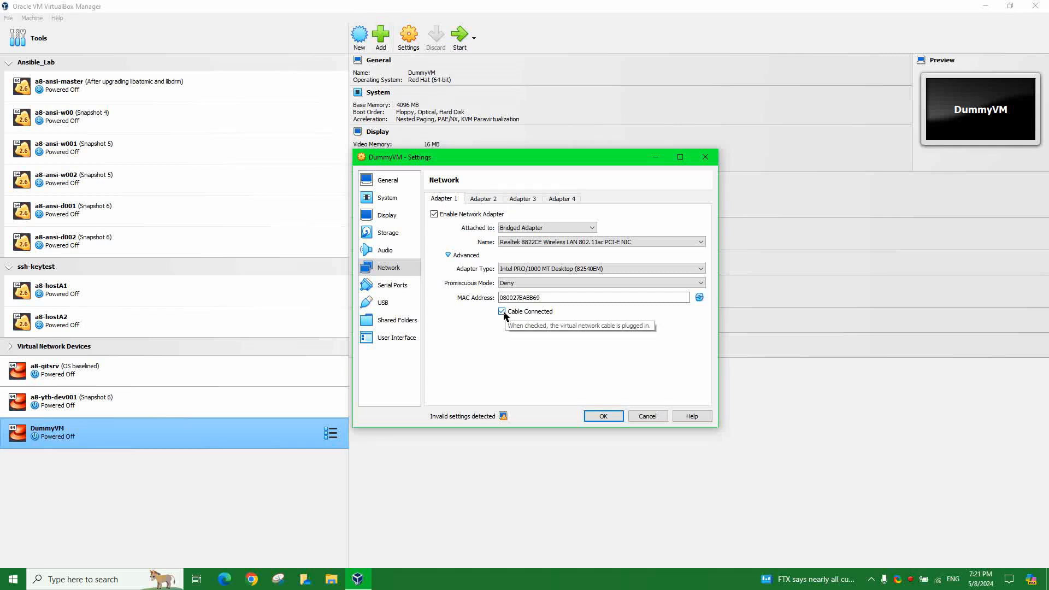
pyautogui.click(395, 290)
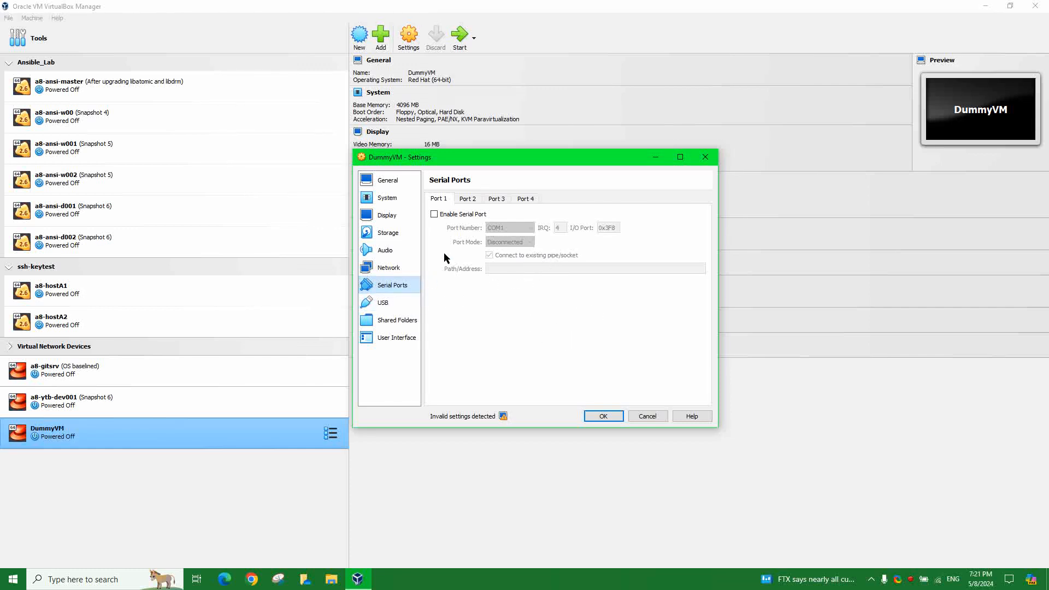
# - Confirm serial Ports 1–4 are all disabled, then move on to the USB page
pyautogui.click(479, 201)
pyautogui.click(497, 201)
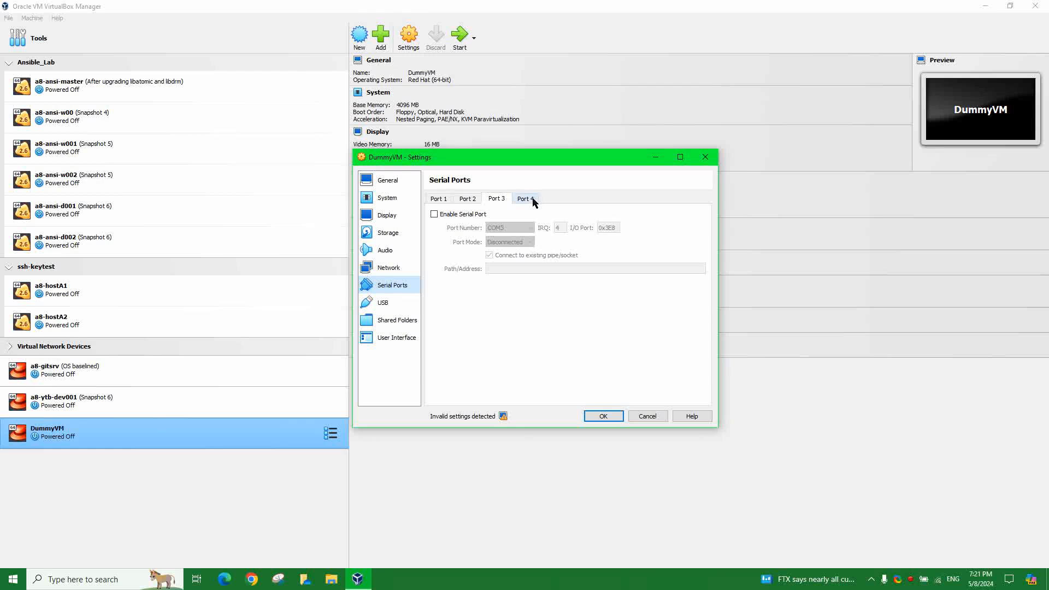
pyautogui.click(533, 201)
pyautogui.click(440, 201)
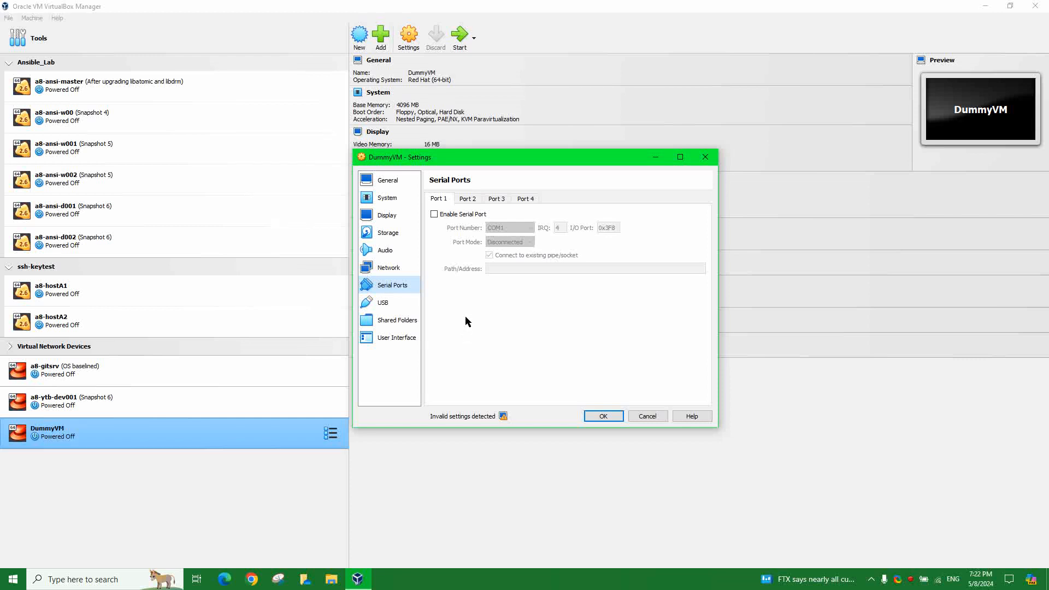
pyautogui.click(389, 304)
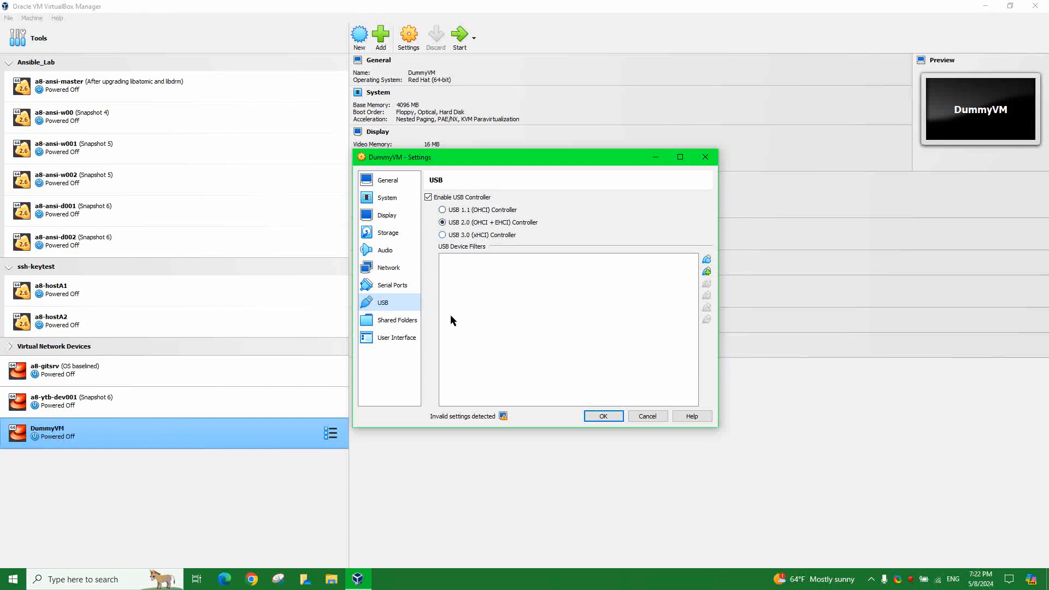
# - Toggle the USB controller off and on, leaving USB 2.0 enabled, then open Shared Folders
pyautogui.click(436, 200)
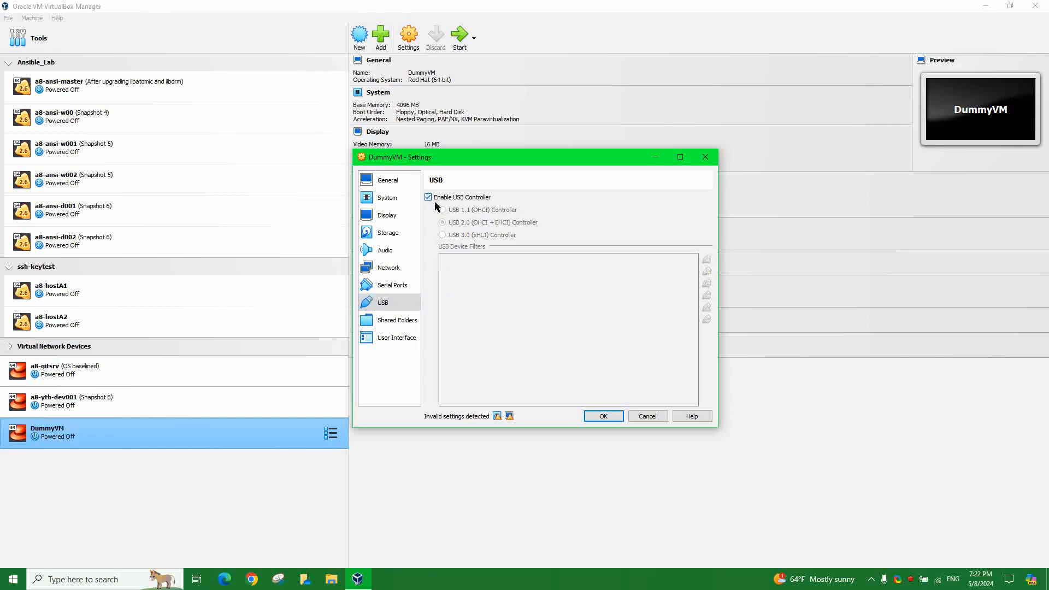
pyautogui.click(437, 199)
pyautogui.click(437, 198)
pyautogui.click(437, 198)
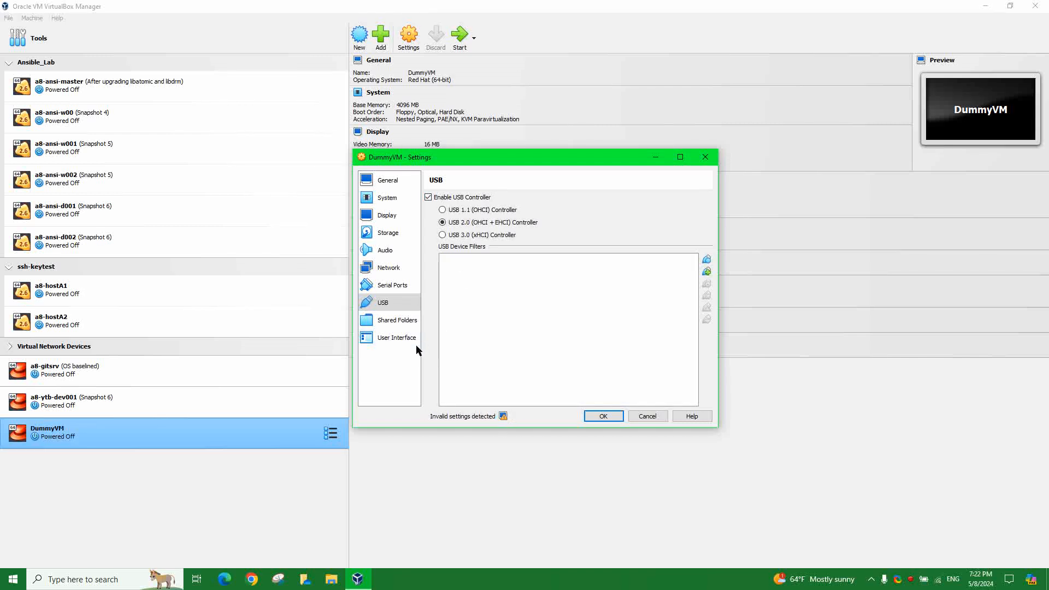
pyautogui.click(403, 327)
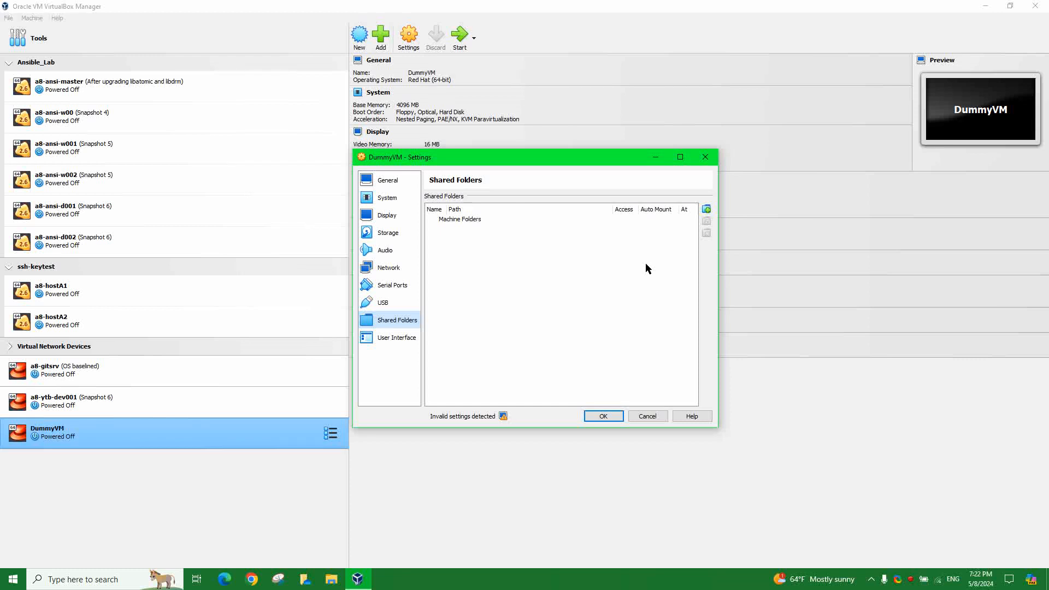
pyautogui.click(706, 209)
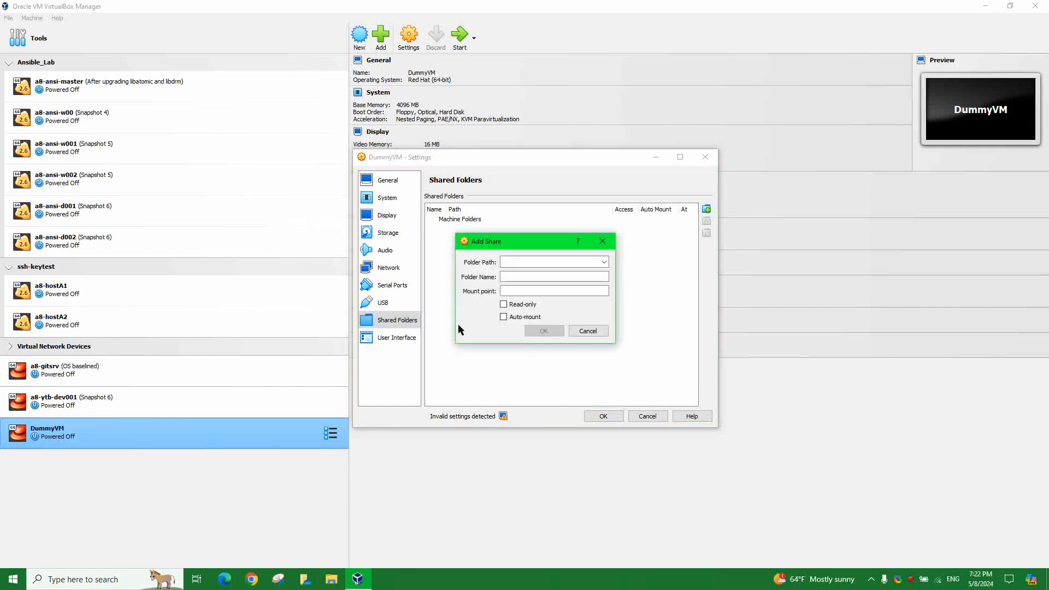
pyautogui.click(603, 263)
pyautogui.click(466, 304)
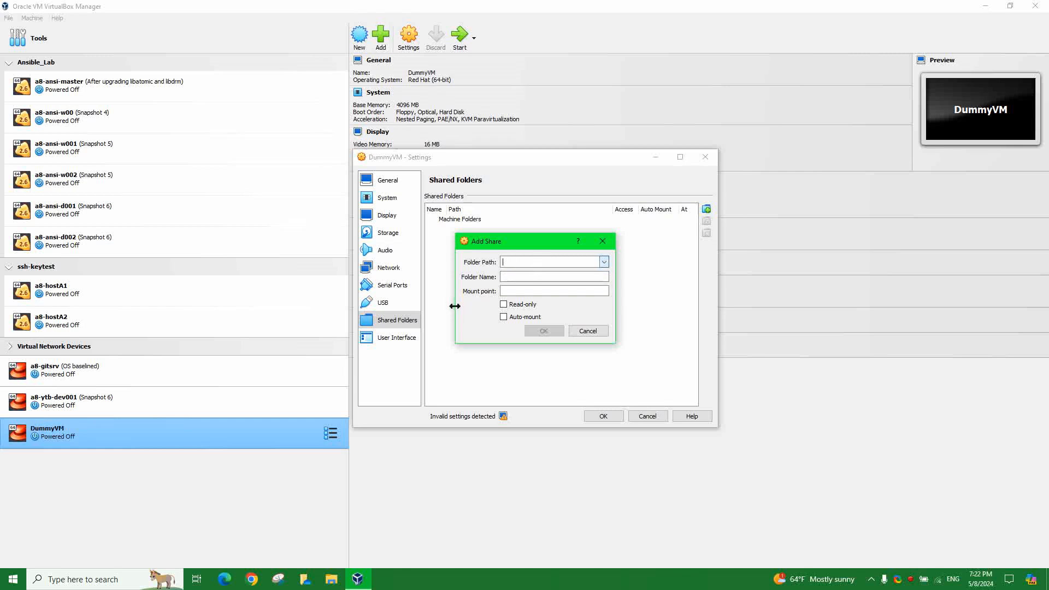
pyautogui.click(524, 277)
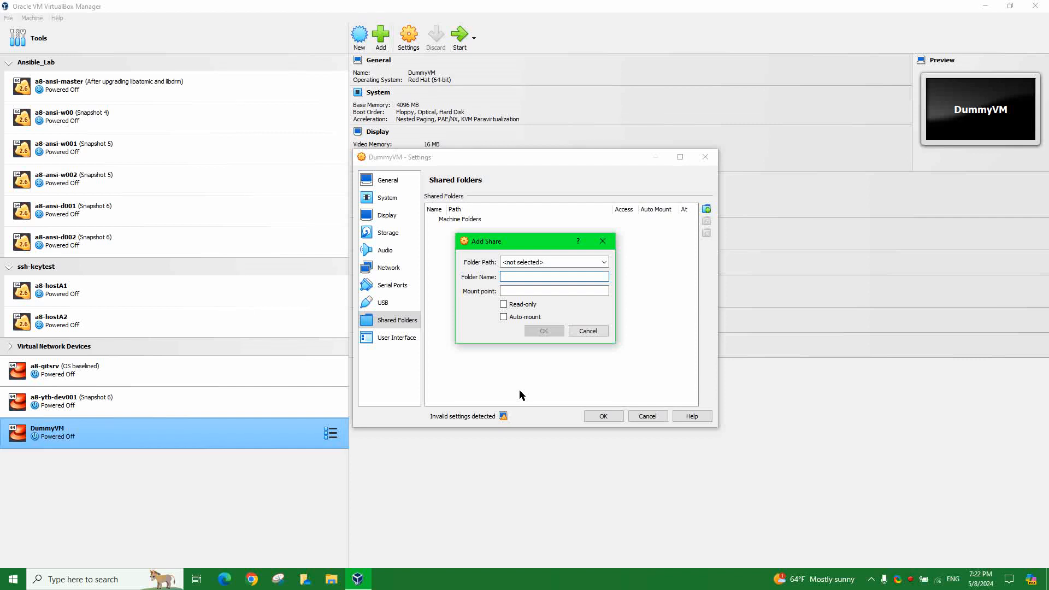
pyautogui.click(509, 291)
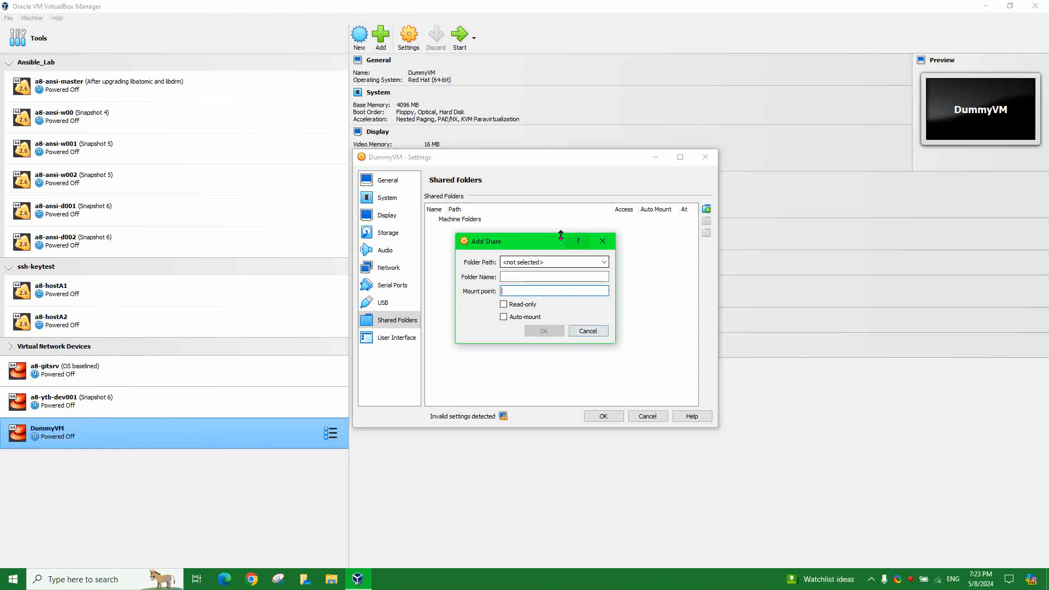
pyautogui.moveTo(551, 244); pyautogui.dragTo(546, 242)
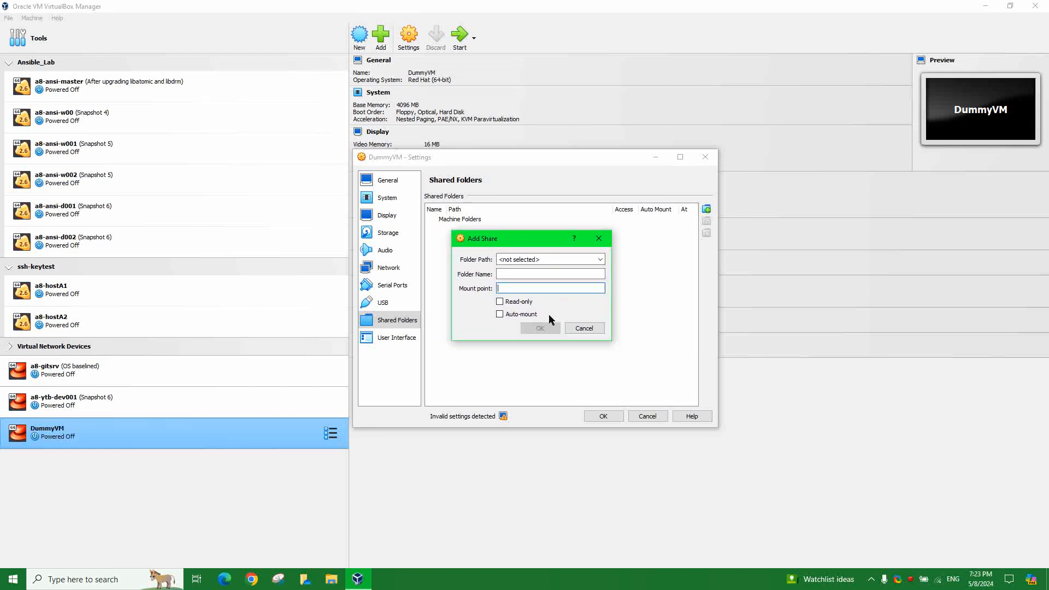
pyautogui.click(584, 328)
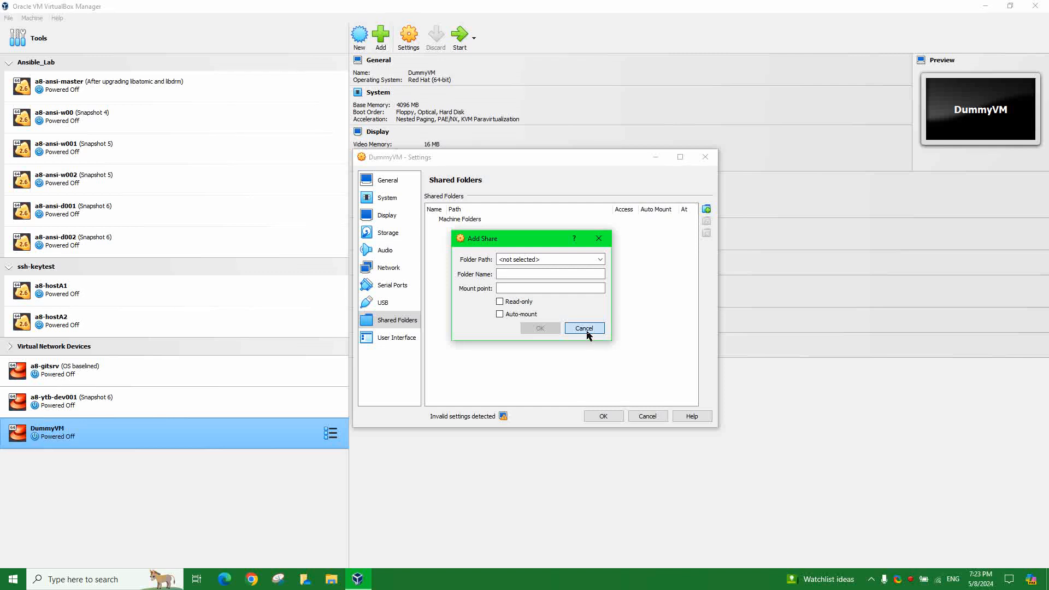
# - Enable the mini toolbar's Show at Top of Screen option and save DummyVM's settings with OK
pyautogui.click(396, 338)
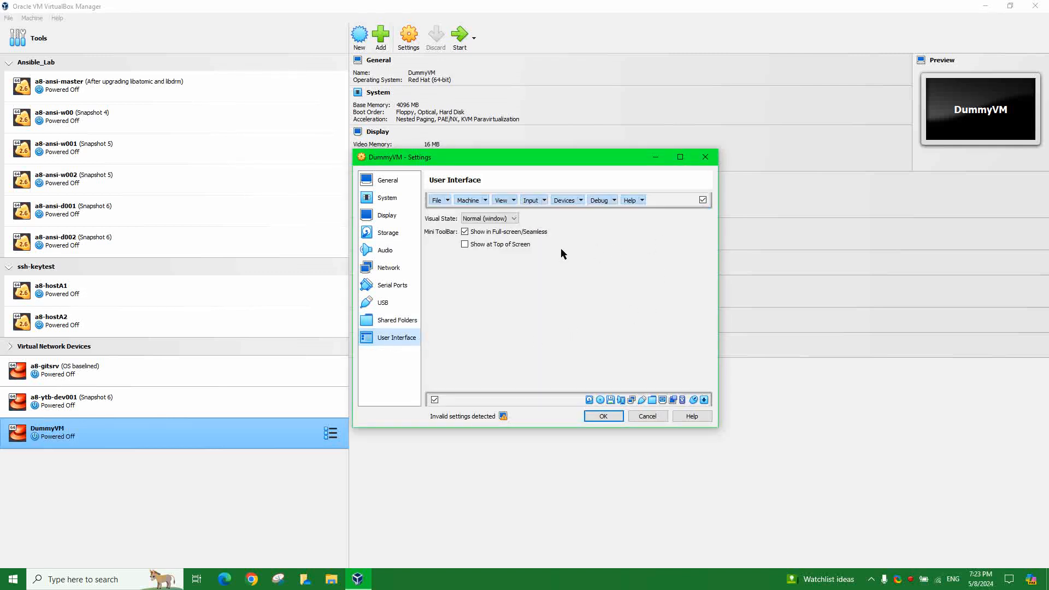
pyautogui.click(472, 247)
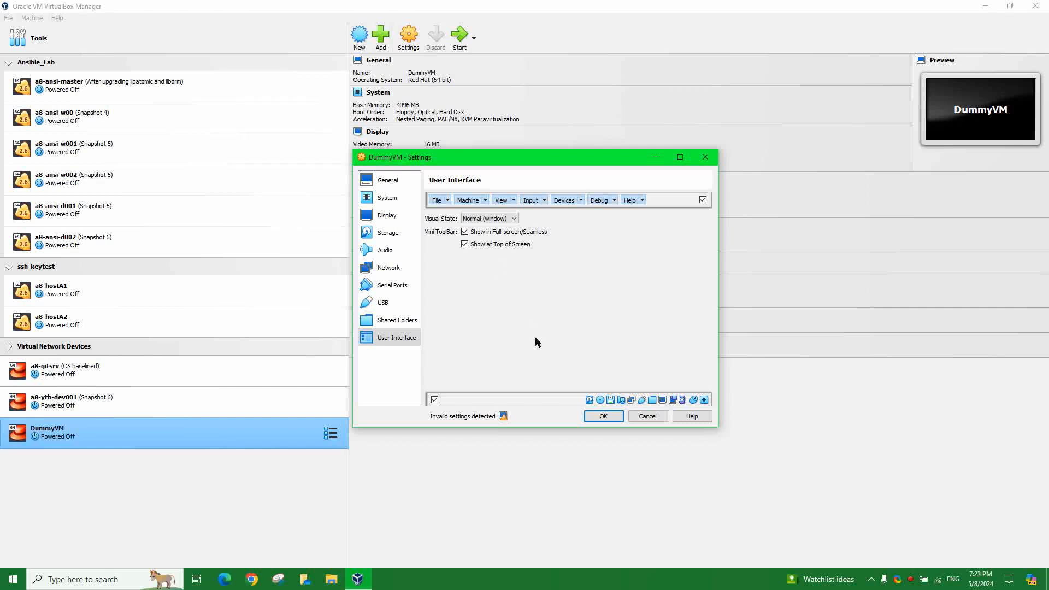
pyautogui.click(606, 418)
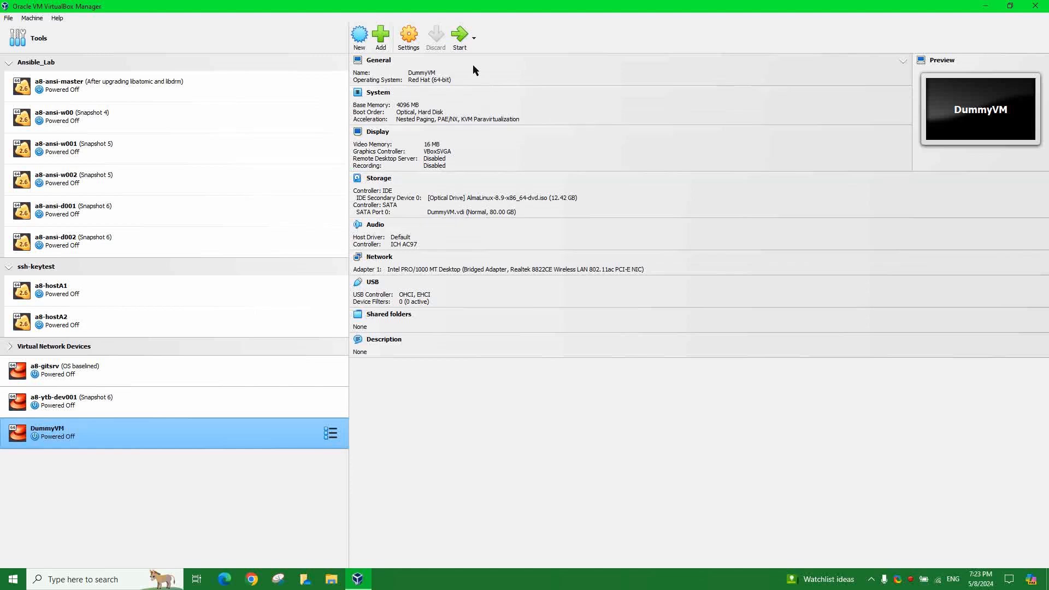
# - Power on DummyVM from the VirtualBox Manager toolbar
pyautogui.rightClick(225, 444)
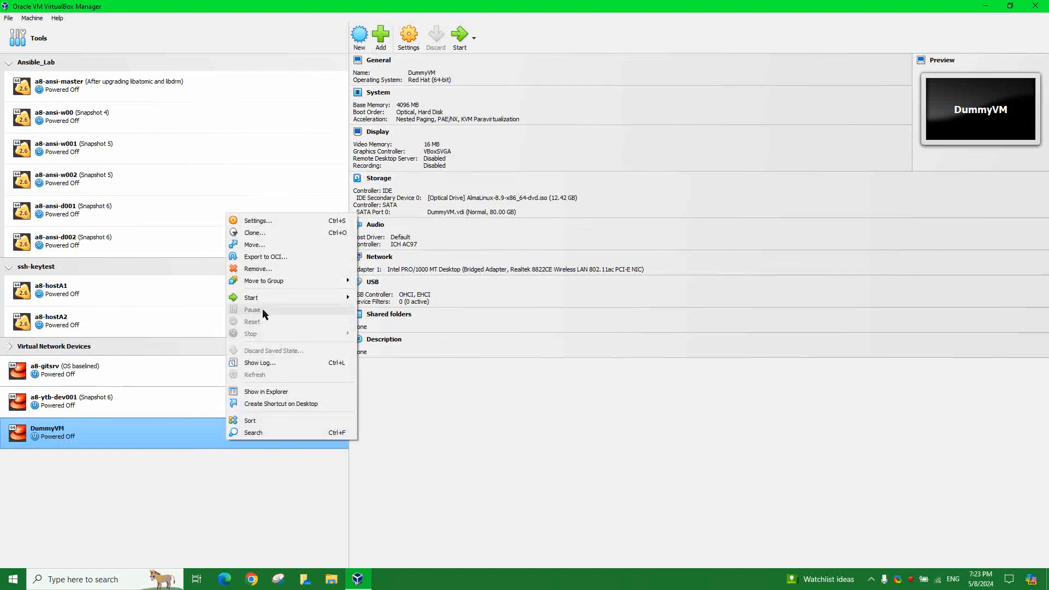
pyautogui.moveTo(264, 297)
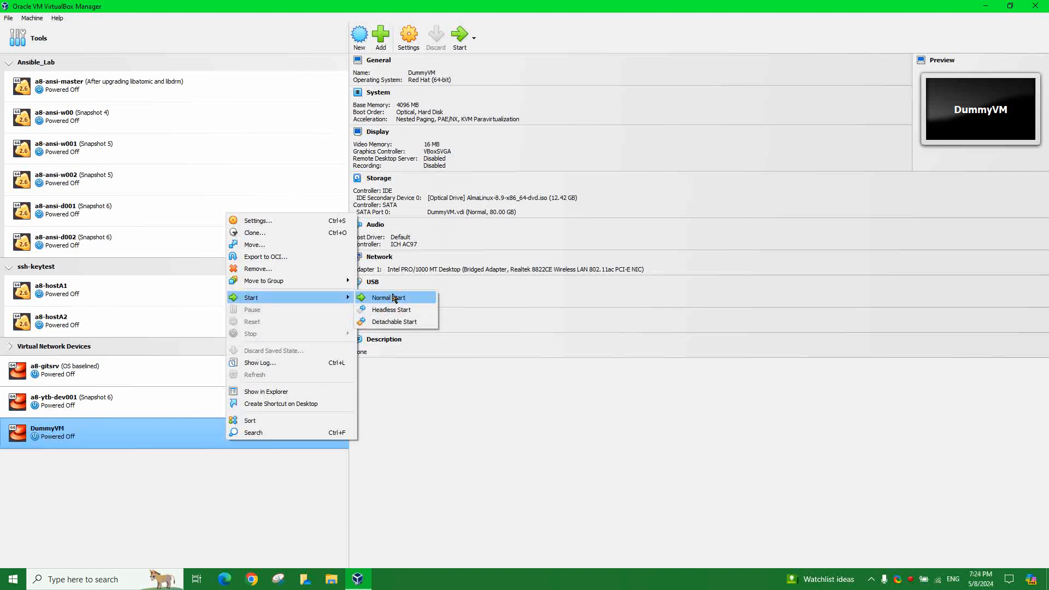
pyautogui.click(182, 524)
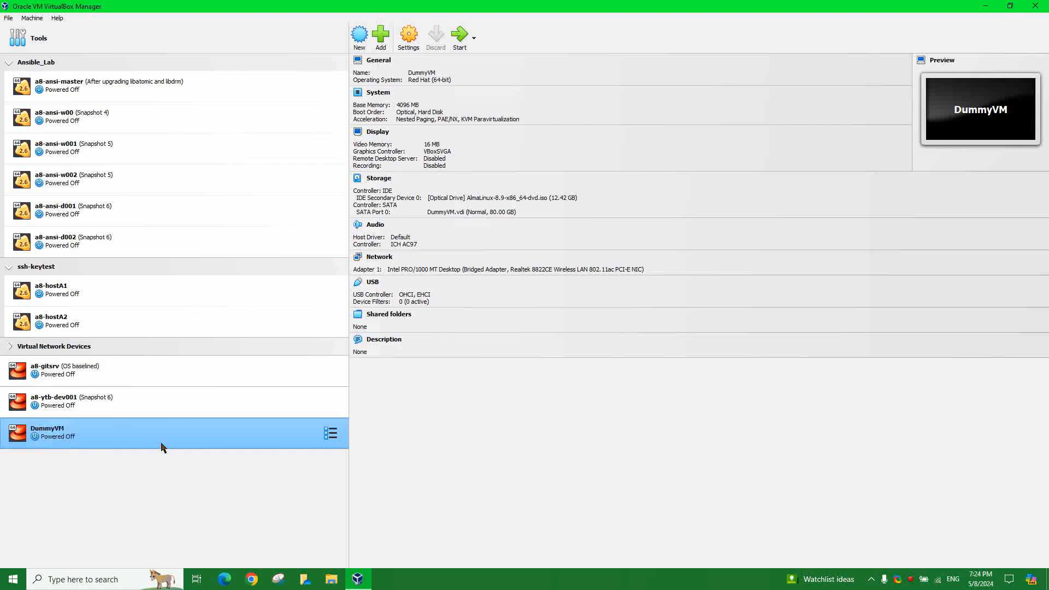
pyautogui.click(461, 36)
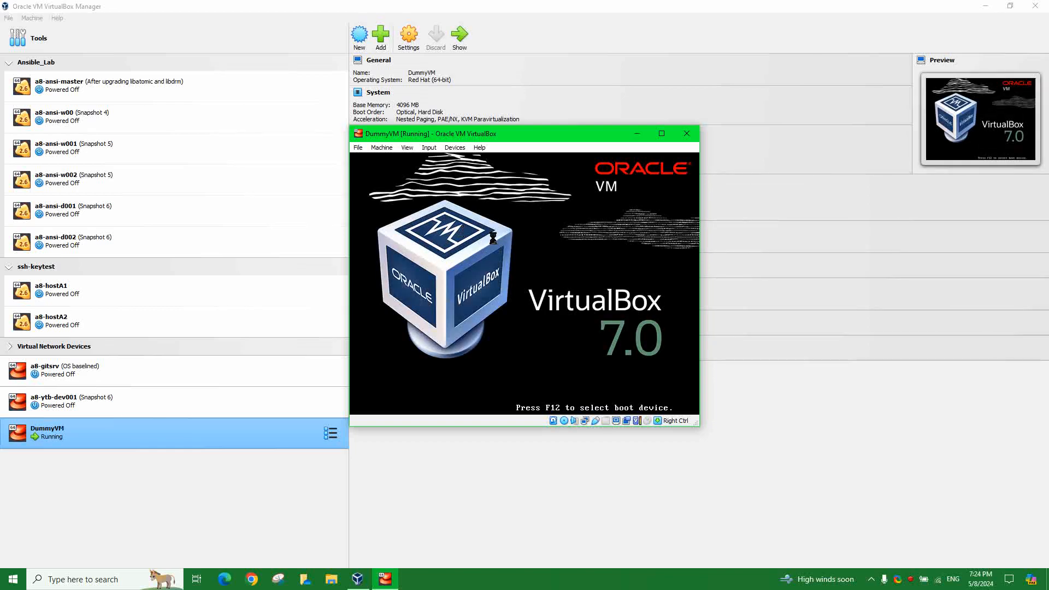
# - Switch the DummyVM window to Scaled Mode and enlarge it
pyautogui.click(408, 149)
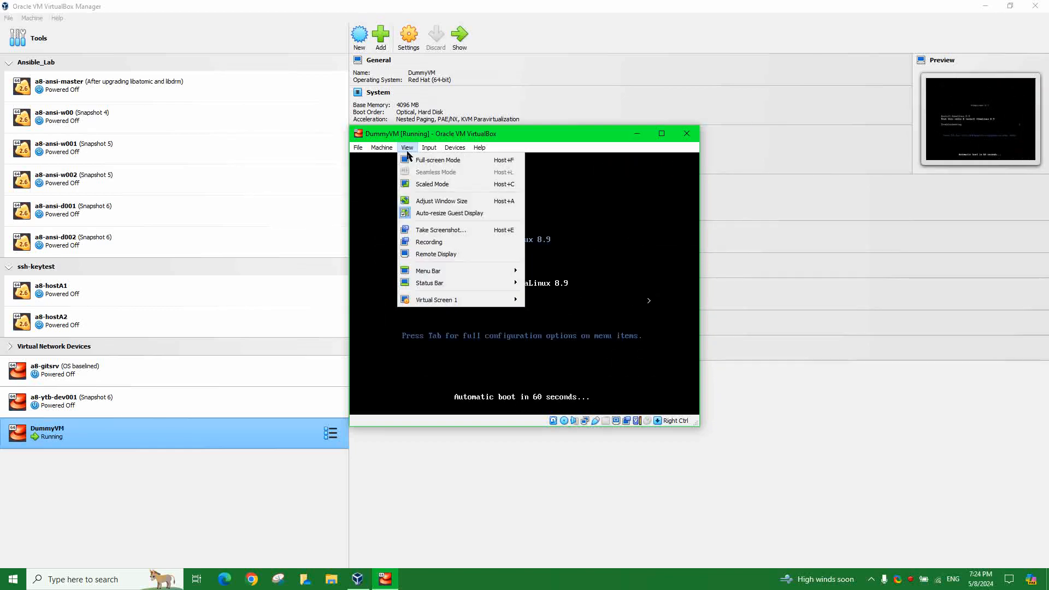
pyautogui.click(433, 184)
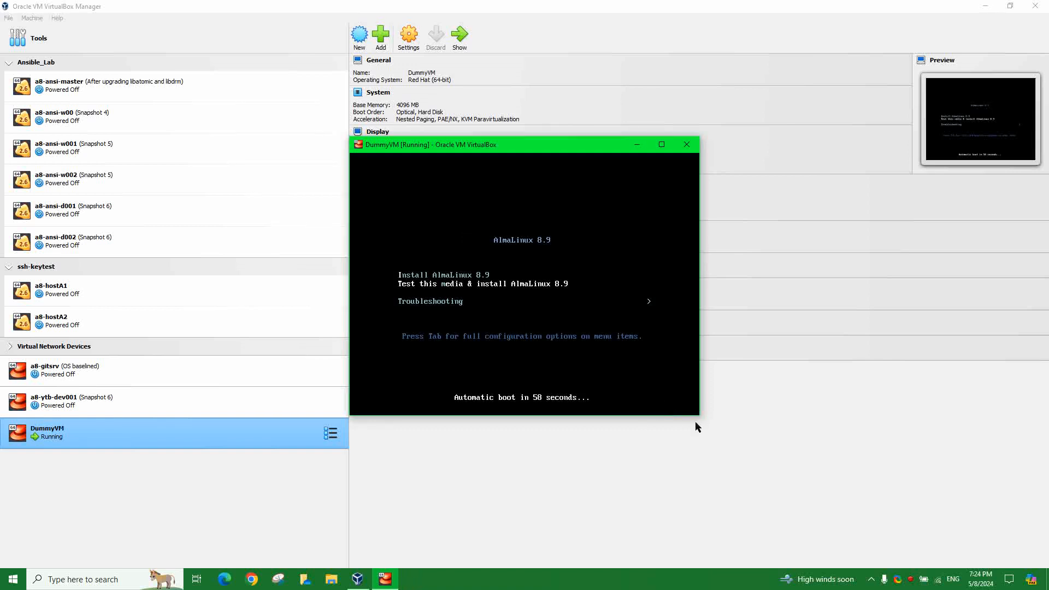
pyautogui.moveTo(699, 417); pyautogui.dragTo(982, 560)
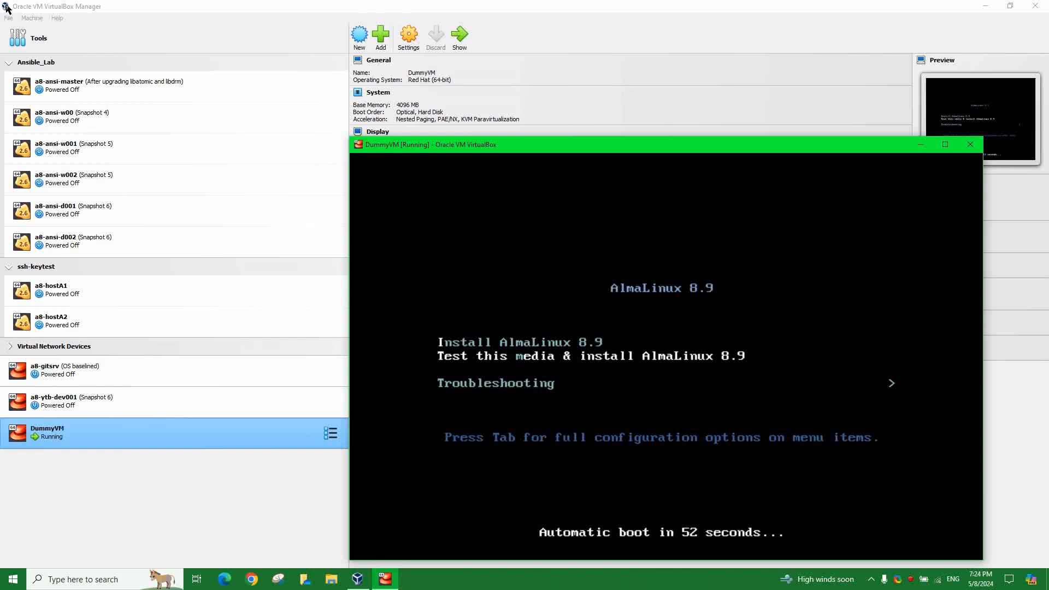
# - Boot the 'Install AlmaLinux 8.9' entry and enlarge the VM window further
pyautogui.press('Up')
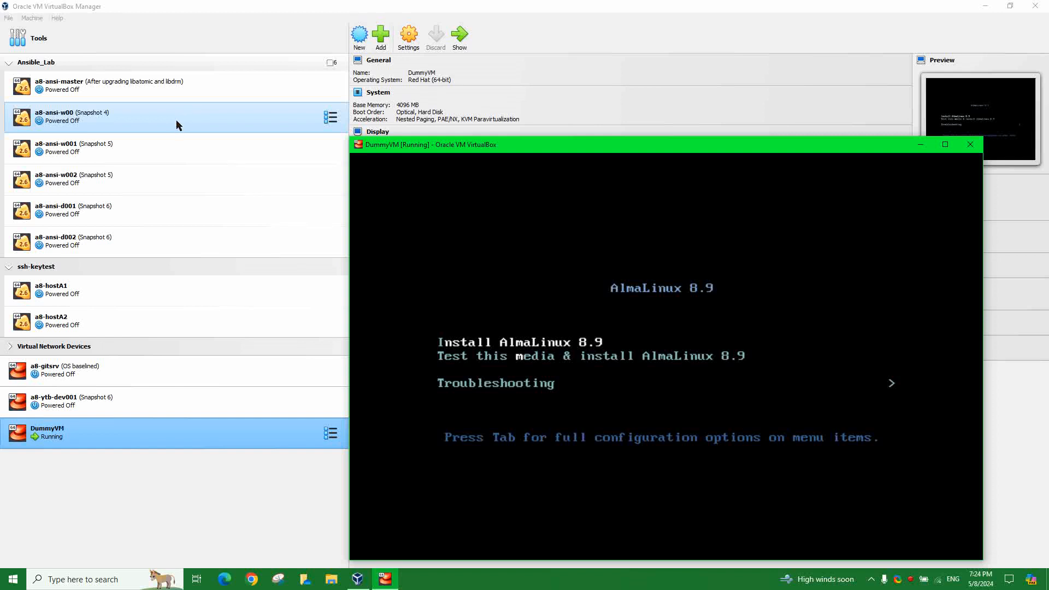
pyautogui.press('Return')
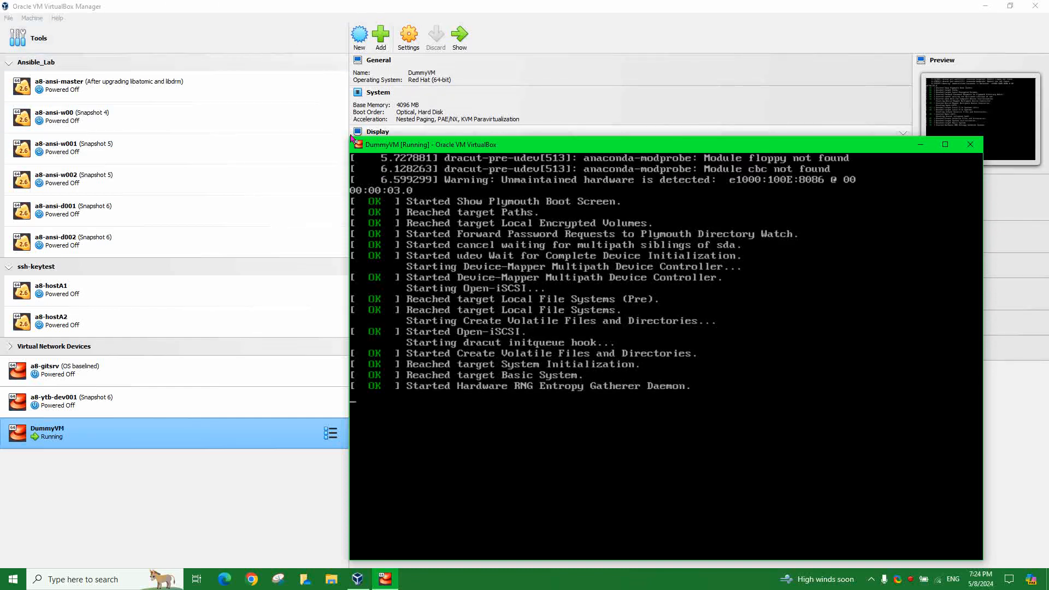
pyautogui.moveTo(351, 138); pyautogui.dragTo(43, 6)
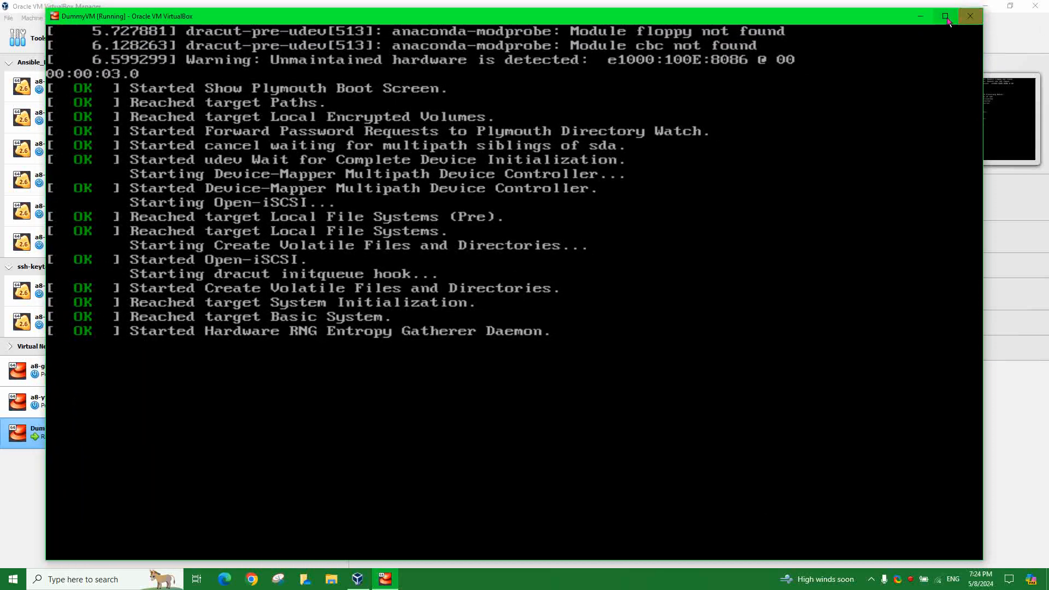
# - Maximize the VM window and continue with English (United States) as the installer language
pyautogui.click(944, 17)
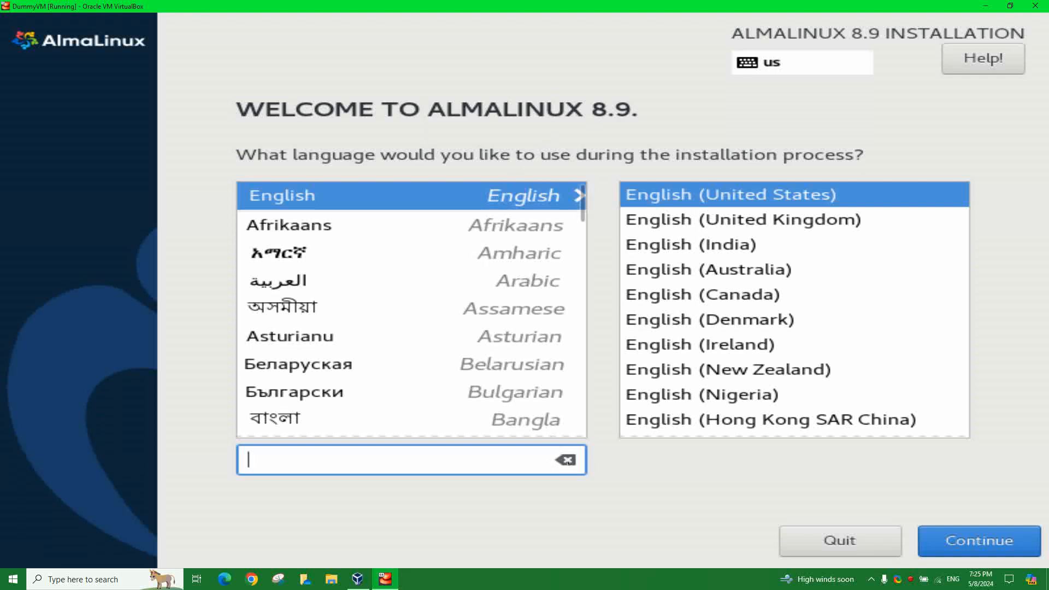
pyautogui.click(969, 542)
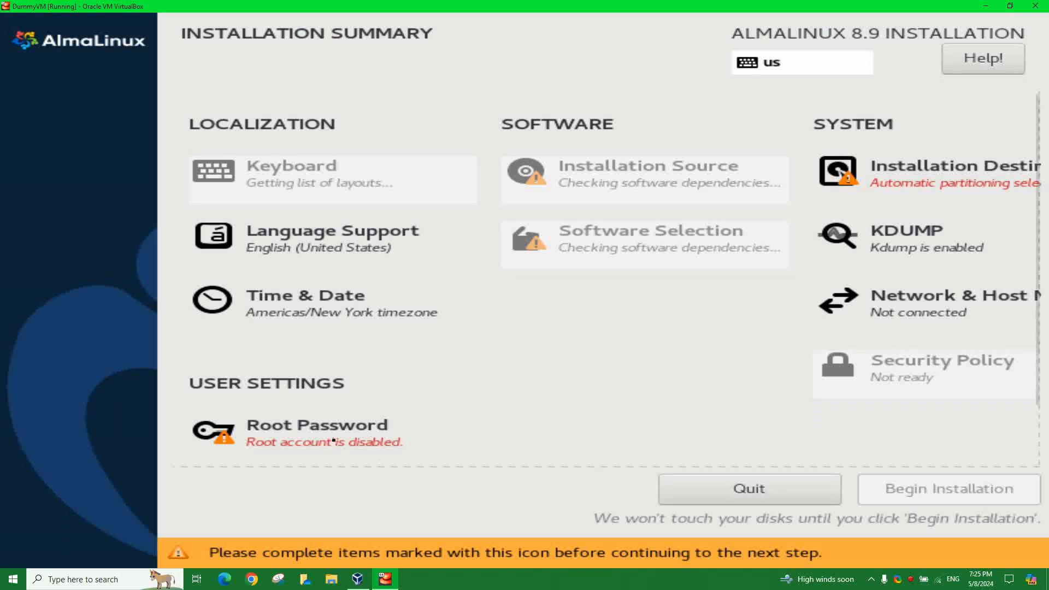
# - Enter and confirm the root password, accepting it despite the weak-password warning
pyautogui.click(351, 429)
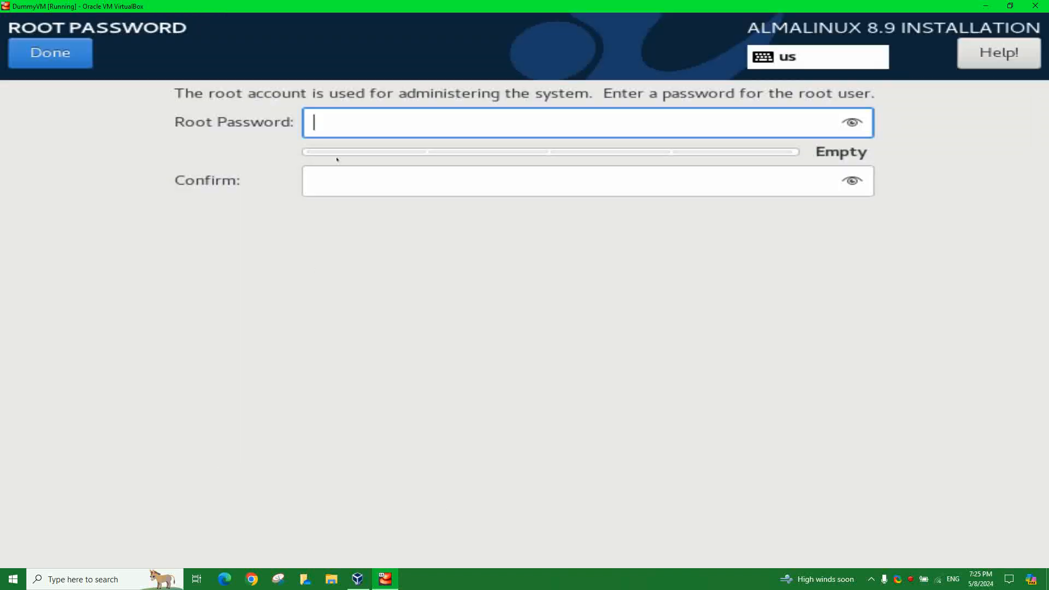
pyautogui.write('*******')
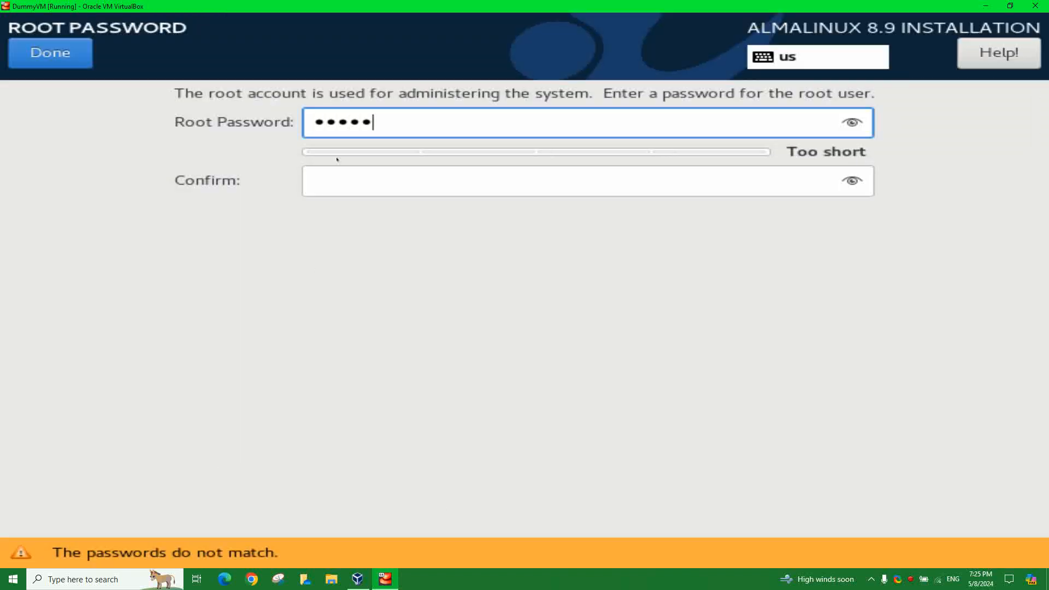
pyautogui.write('*')
pyautogui.press('Tab')
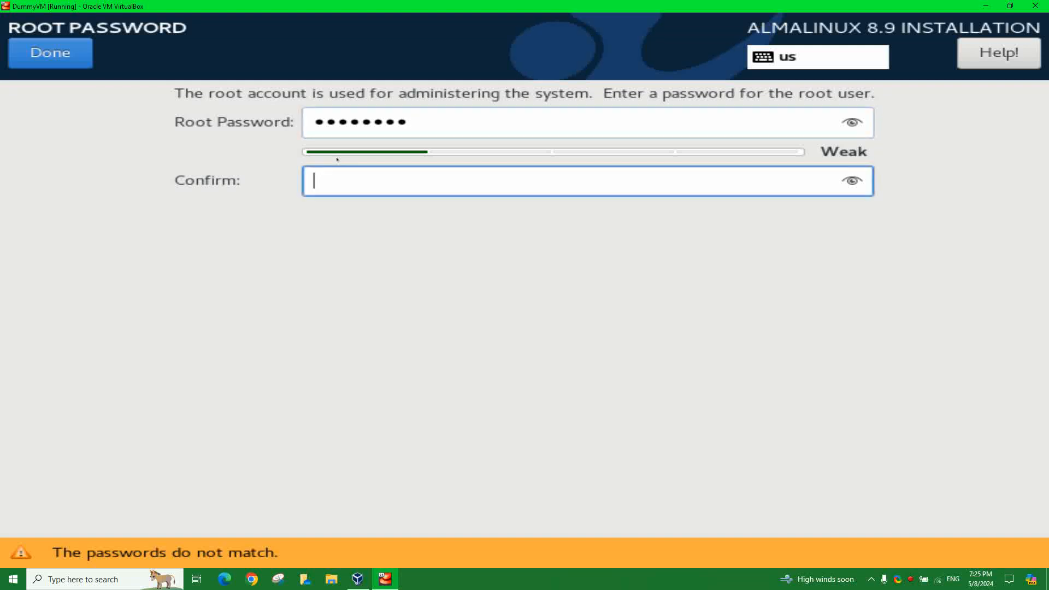
pyautogui.write('********')
pyautogui.click(56, 58)
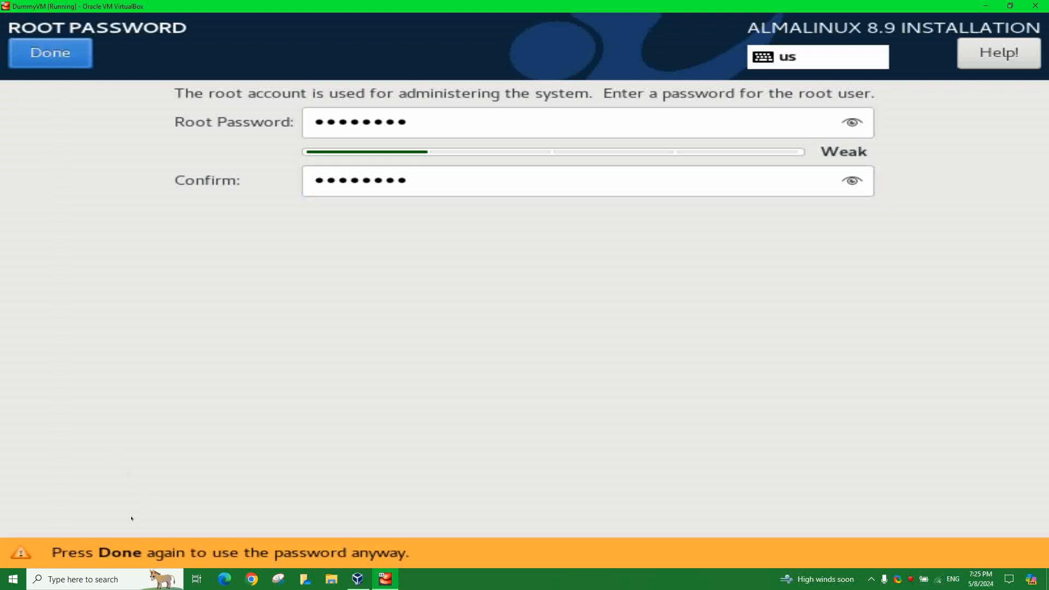
pyautogui.click(50, 52)
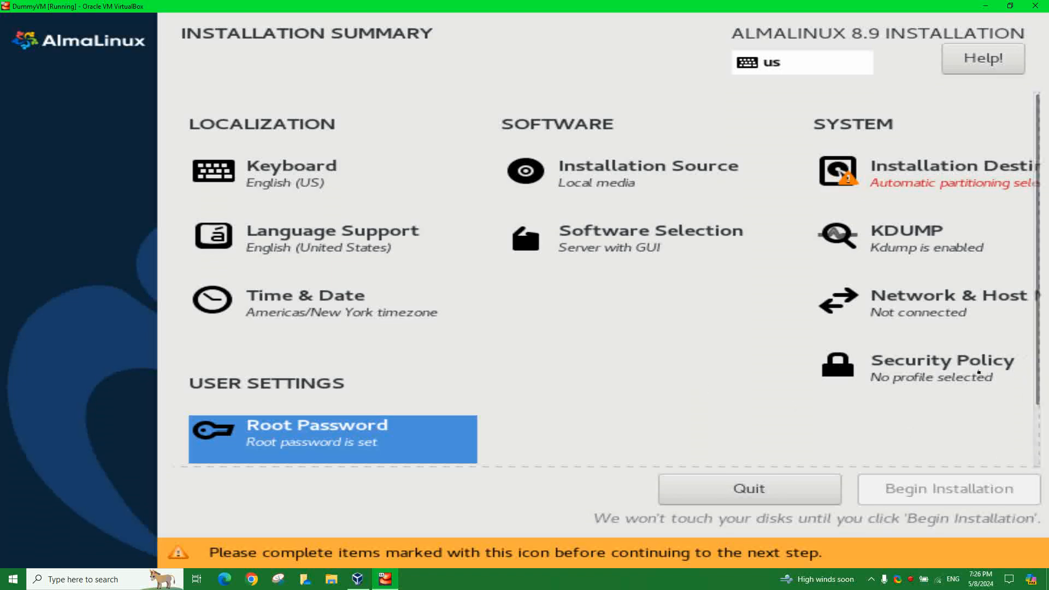
# - Browse the Security Policy profiles, trying CIS Level 1 Workstation, NIST 800-171 and ACSC ISM Official
pyautogui.click(952, 375)
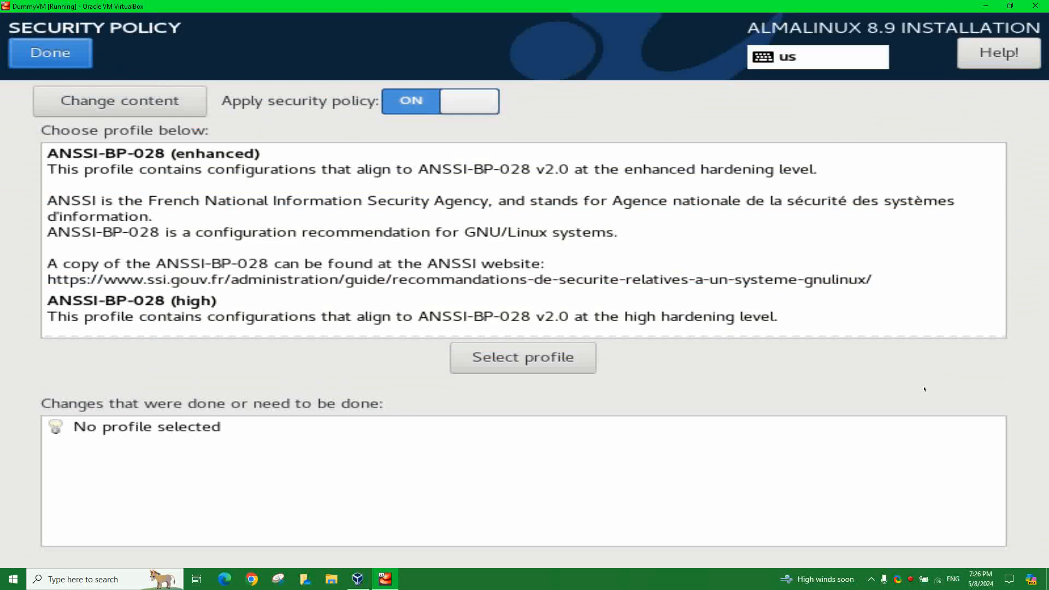
pyautogui.scroll(-10, 328, 311)
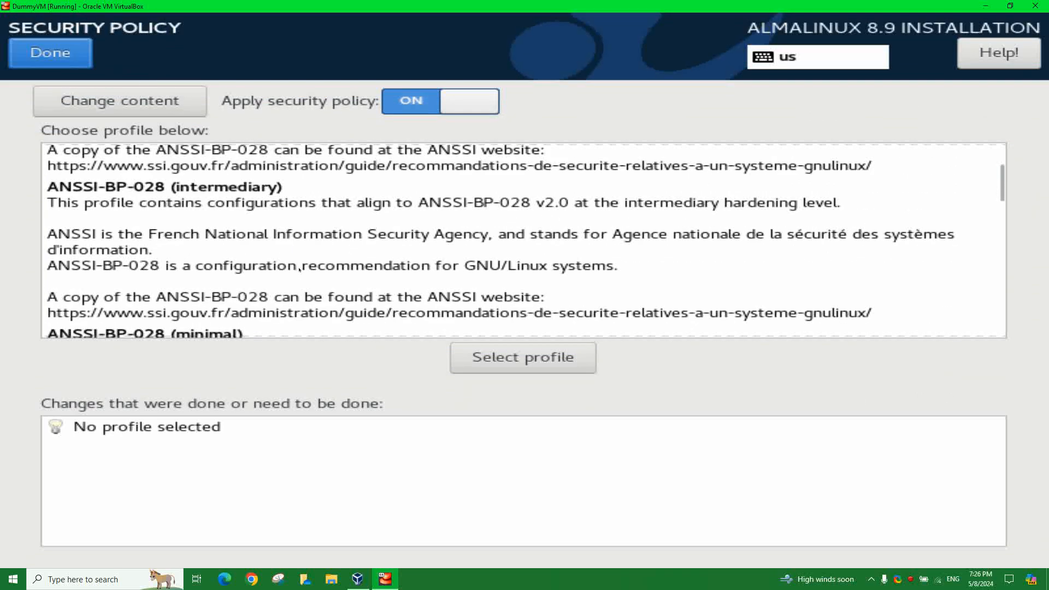
pyautogui.scroll(-3, 302, 267)
pyautogui.click(246, 299)
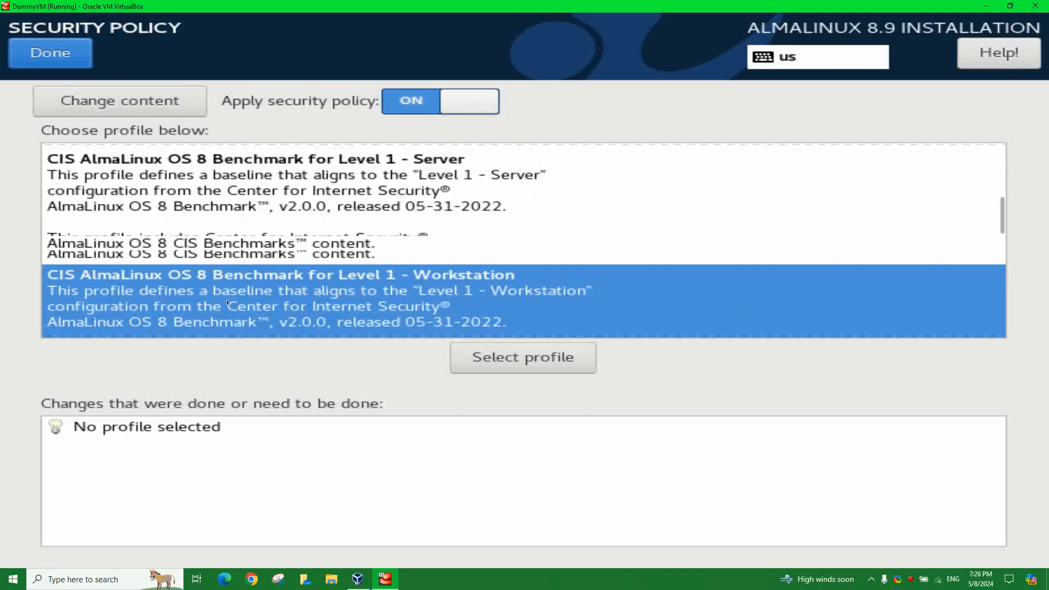
pyautogui.scroll(-10, 306, 304)
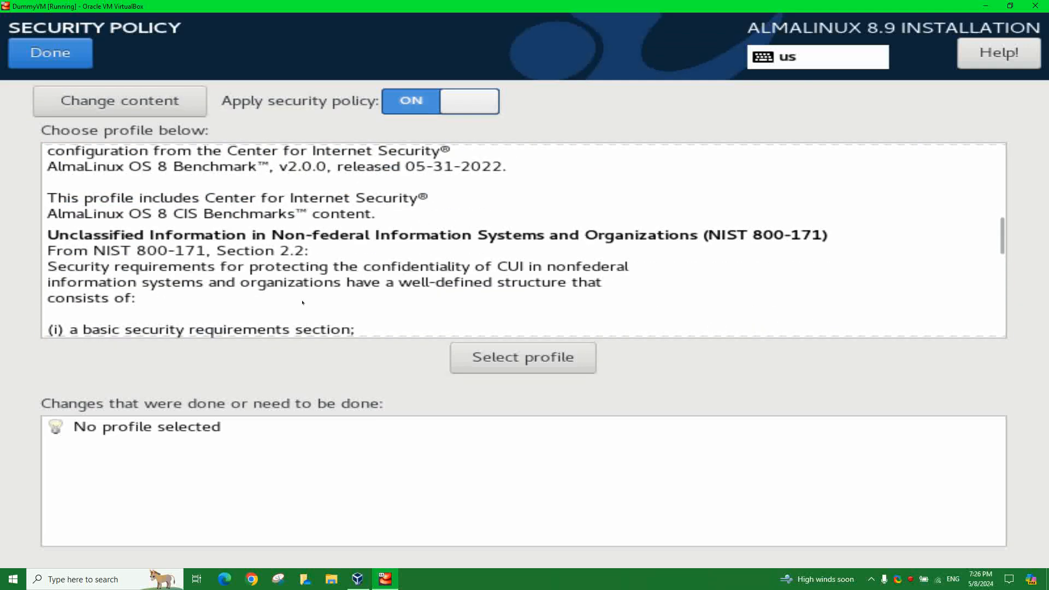
pyautogui.scroll(2, 304, 294)
pyautogui.scroll(4, 305, 295)
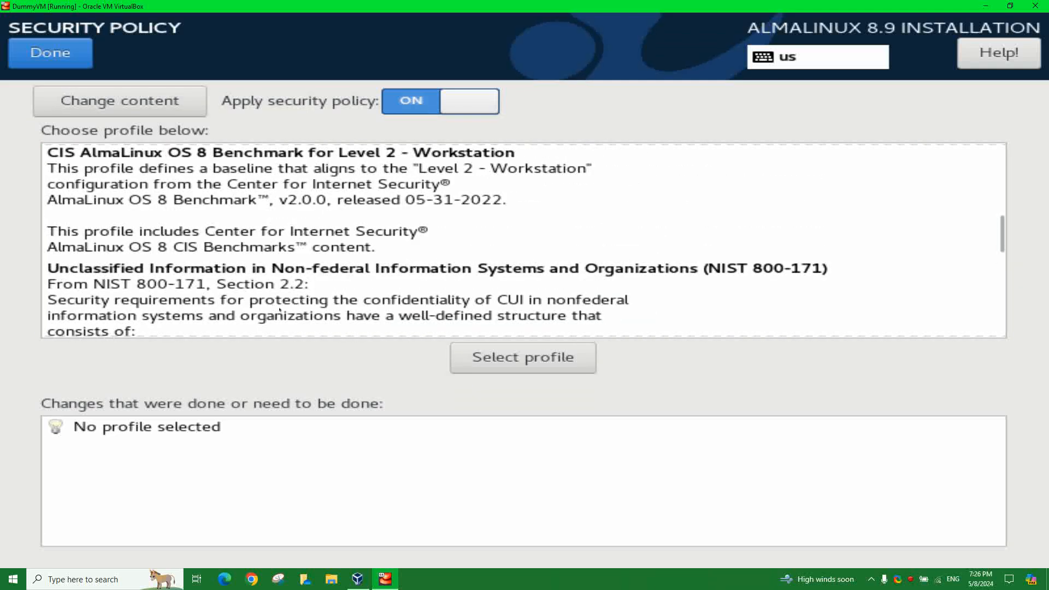
pyautogui.click(237, 310)
pyautogui.scroll(-5, 303, 290)
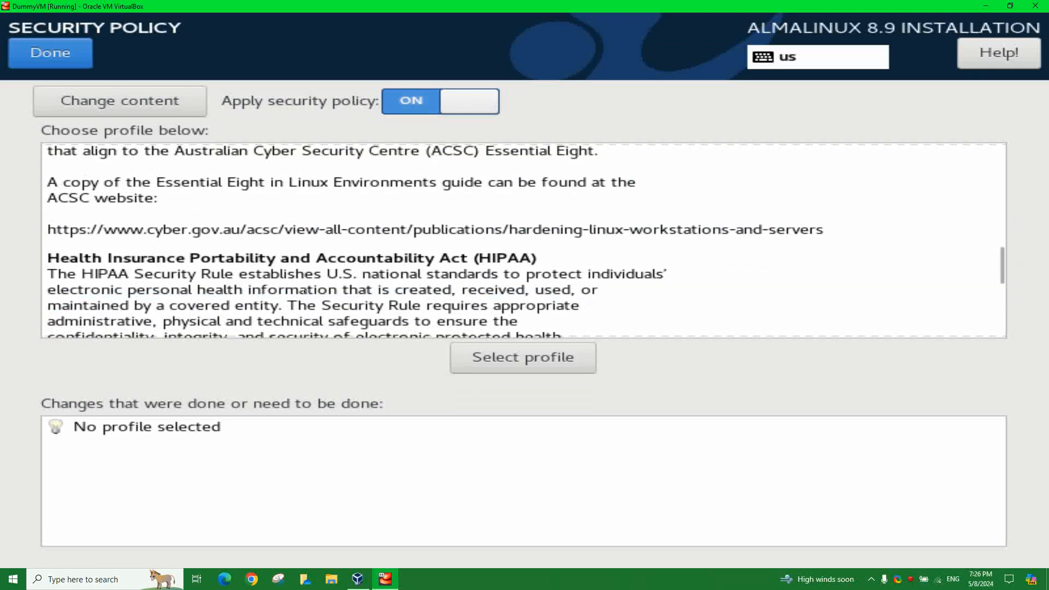
pyautogui.scroll(-5, 303, 291)
pyautogui.scroll(4, 301, 288)
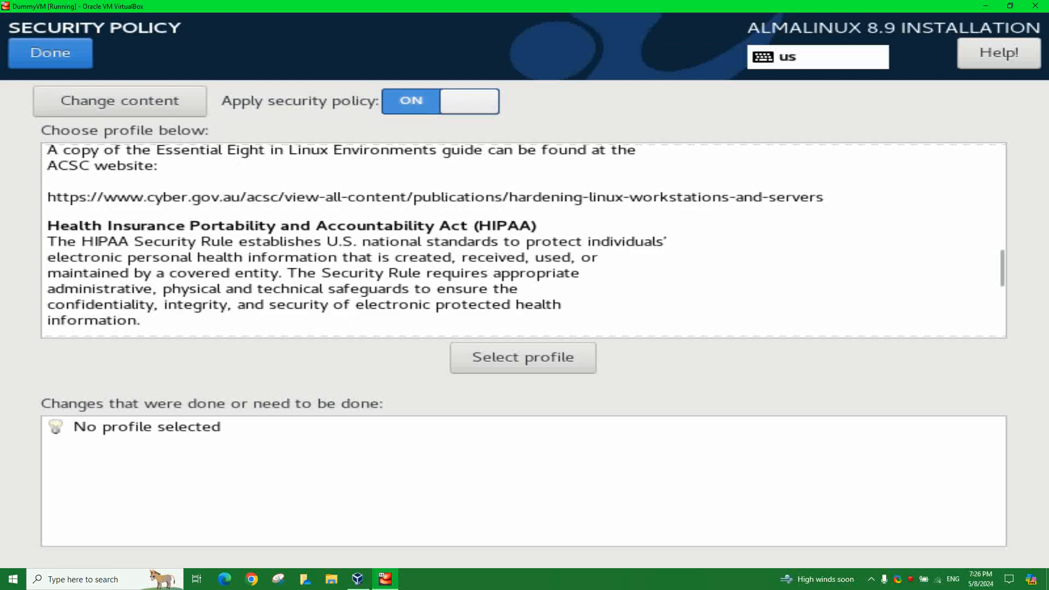
pyautogui.scroll(-3, 241, 273)
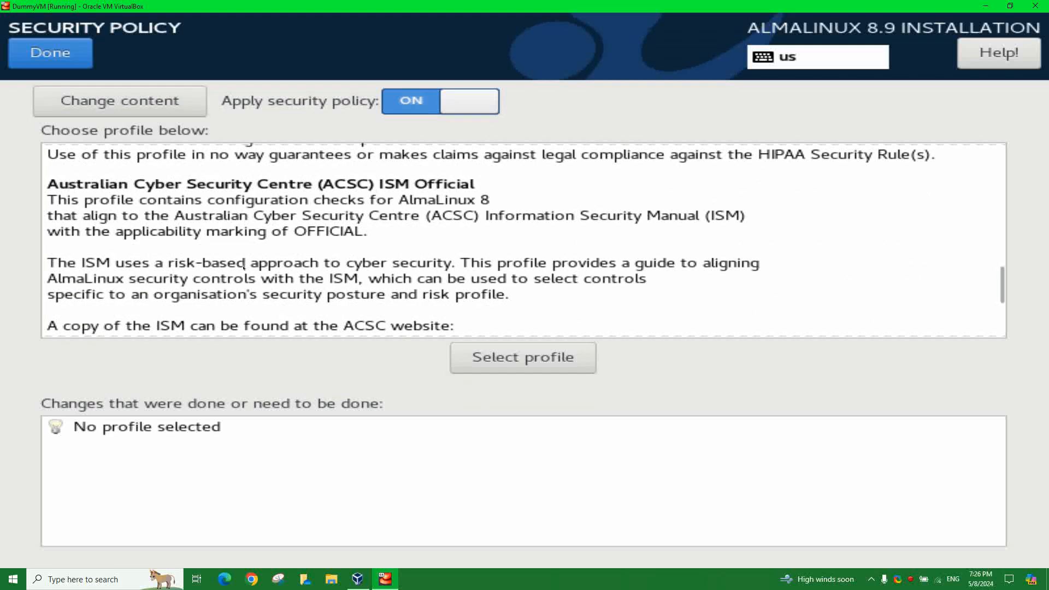
pyautogui.click(222, 260)
pyautogui.scroll(-6, 222, 260)
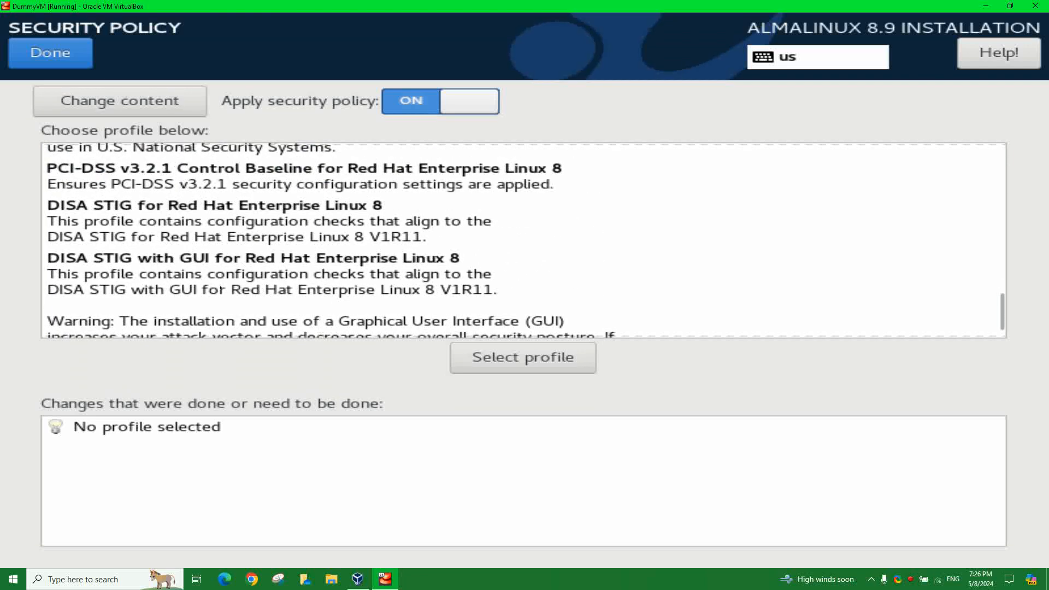
# - Apply the 'DISA STIG with GUI for Red Hat Enterprise Linux 8' profile and review its requirements
pyautogui.click(162, 264)
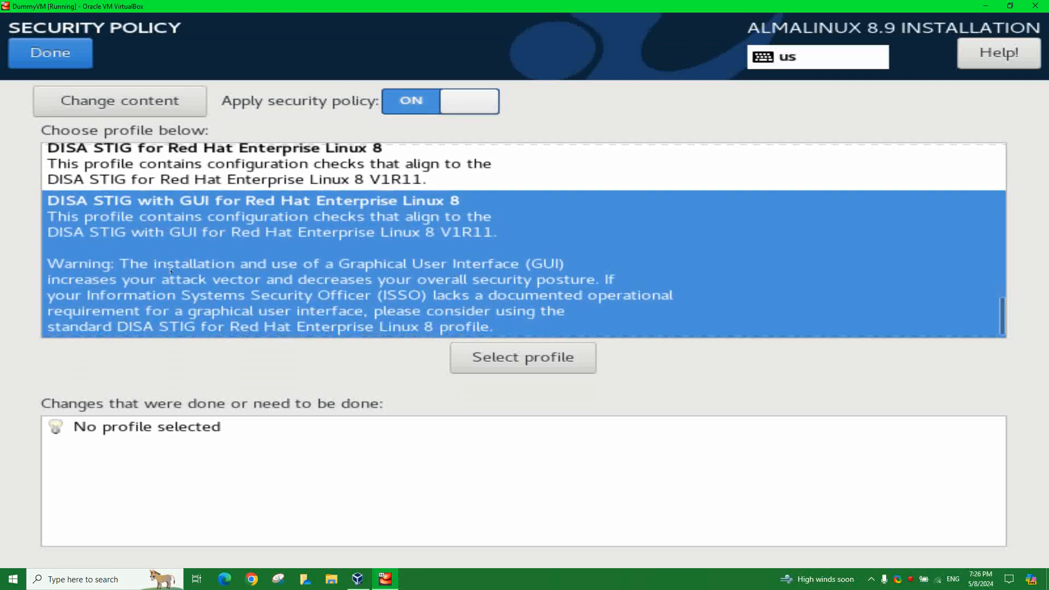
pyautogui.click(523, 366)
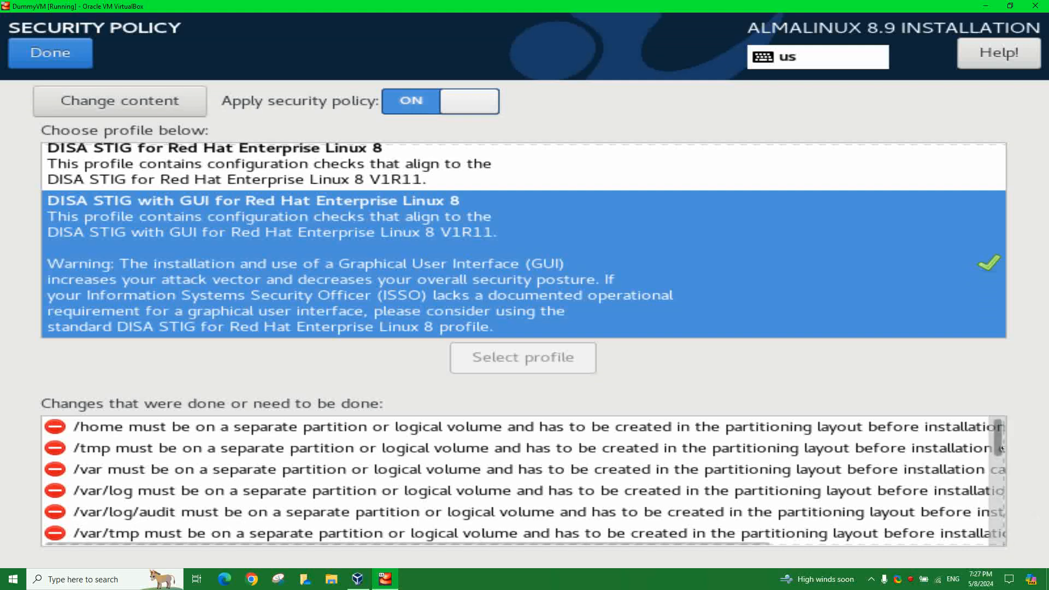
pyautogui.scroll(-1, 999, 449)
pyautogui.moveTo(1000, 449); pyautogui.dragTo(997, 463)
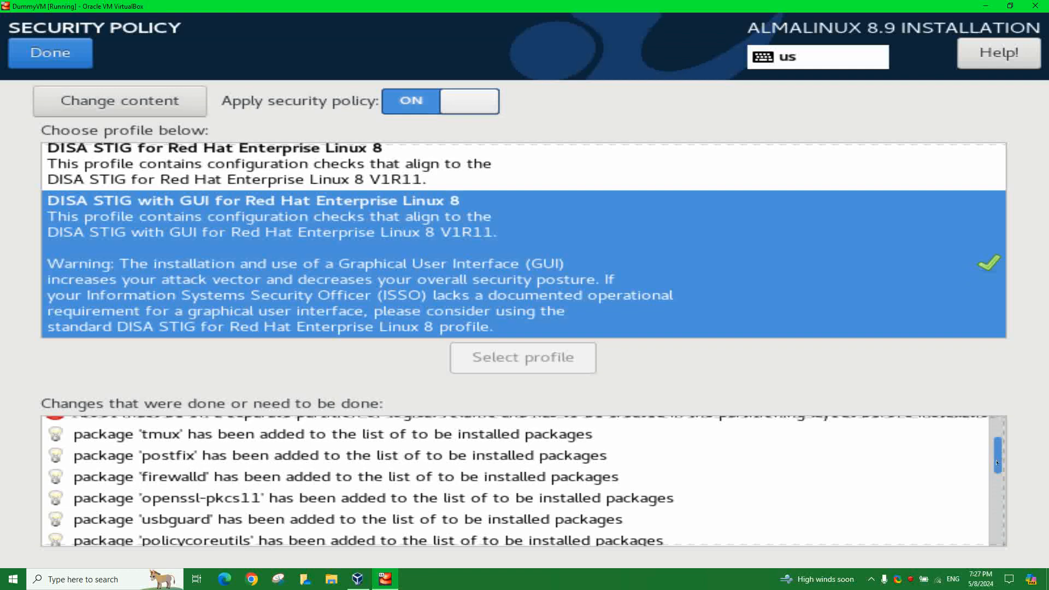
pyautogui.moveTo(997, 463); pyautogui.dragTo(1019, 552)
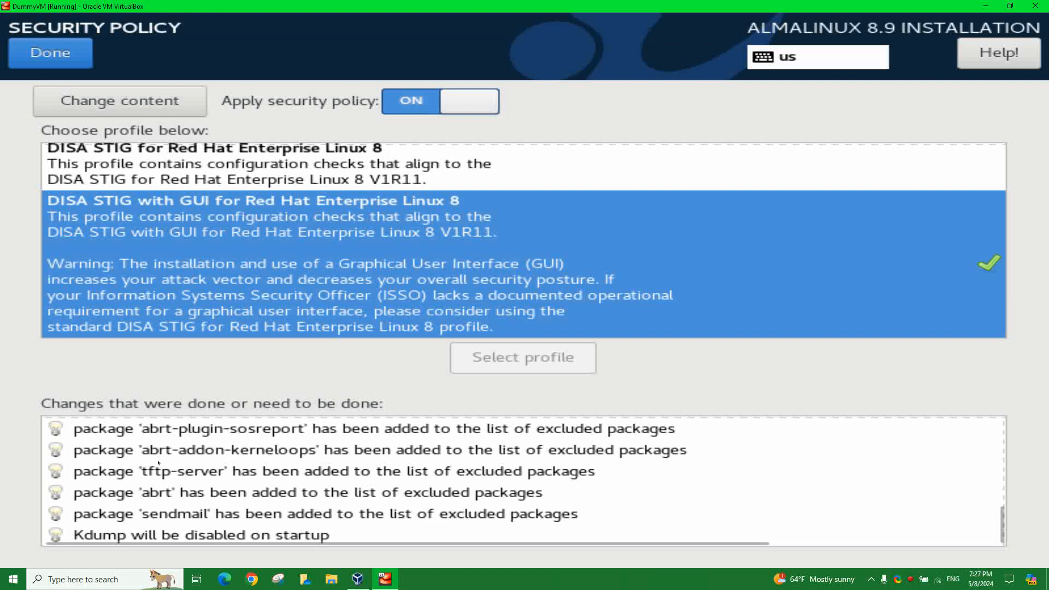
# - Return from Security Policy and leave Kdump disabled after toggling it on and off
pyautogui.click(69, 63)
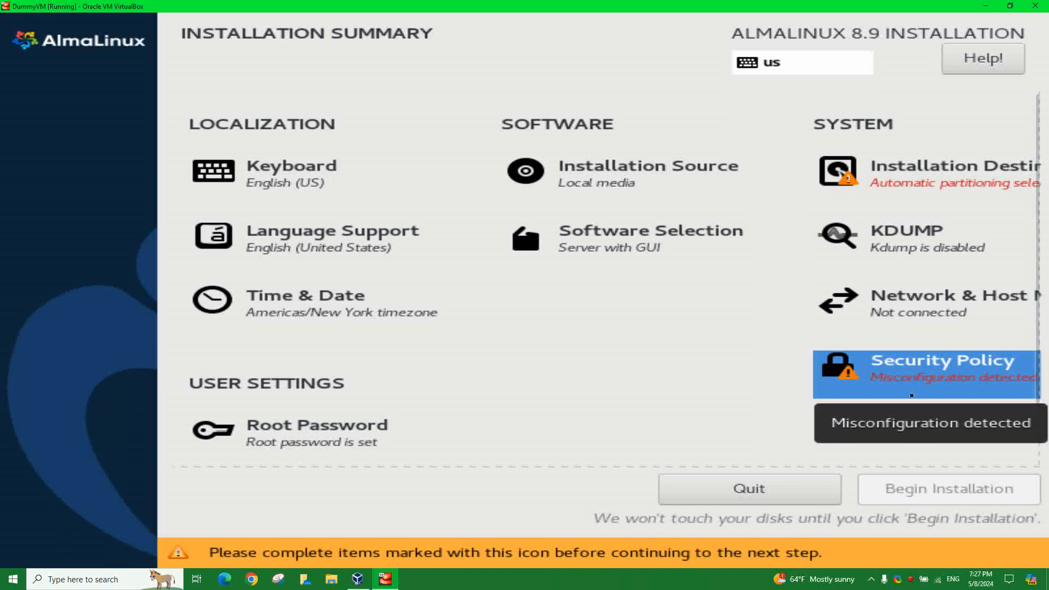
pyautogui.click(894, 245)
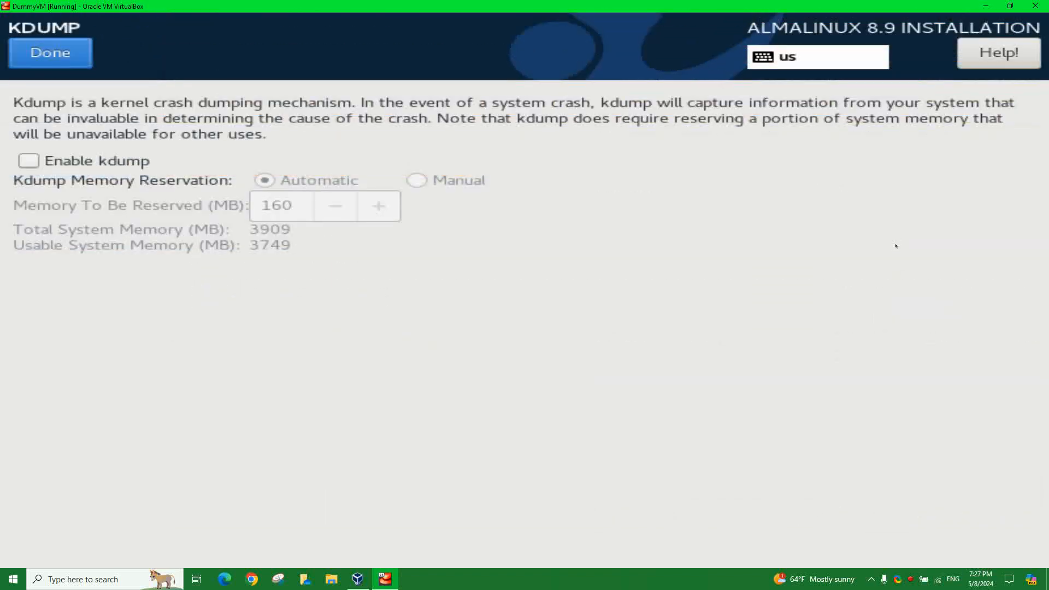
pyautogui.click(28, 164)
pyautogui.click(27, 163)
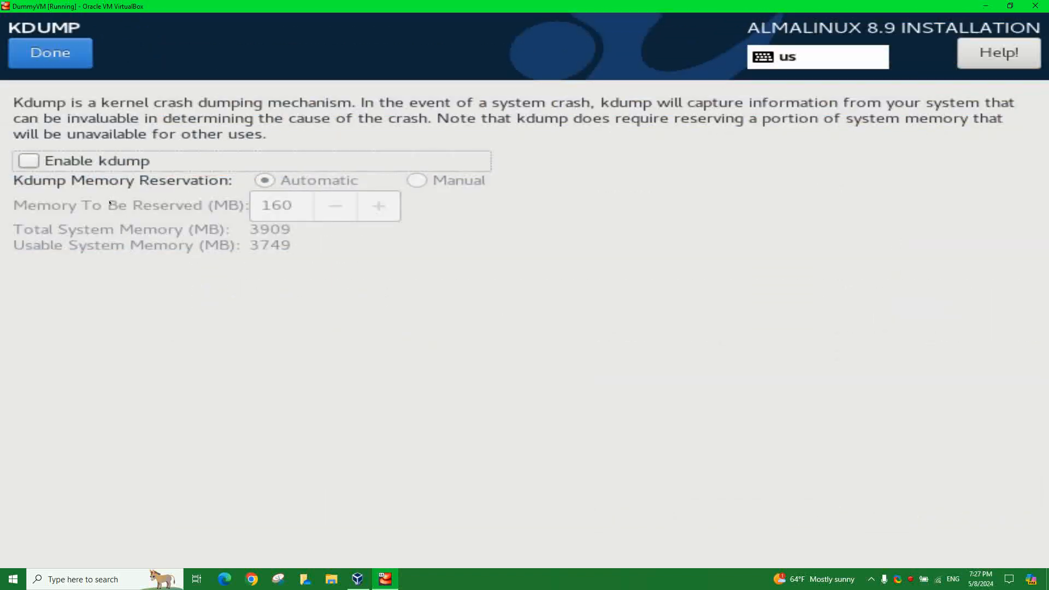
pyautogui.click(50, 53)
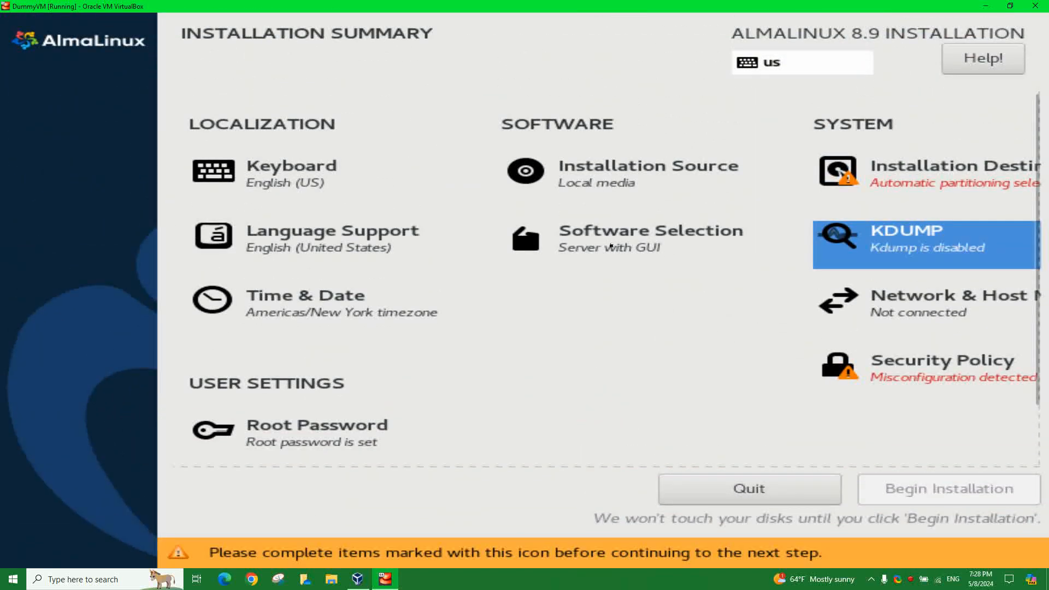
# - Select the 80 GiB ATA VBOX HARDDISK with Custom storage configuration and proceed to Manual Partitioning
pyautogui.click(955, 179)
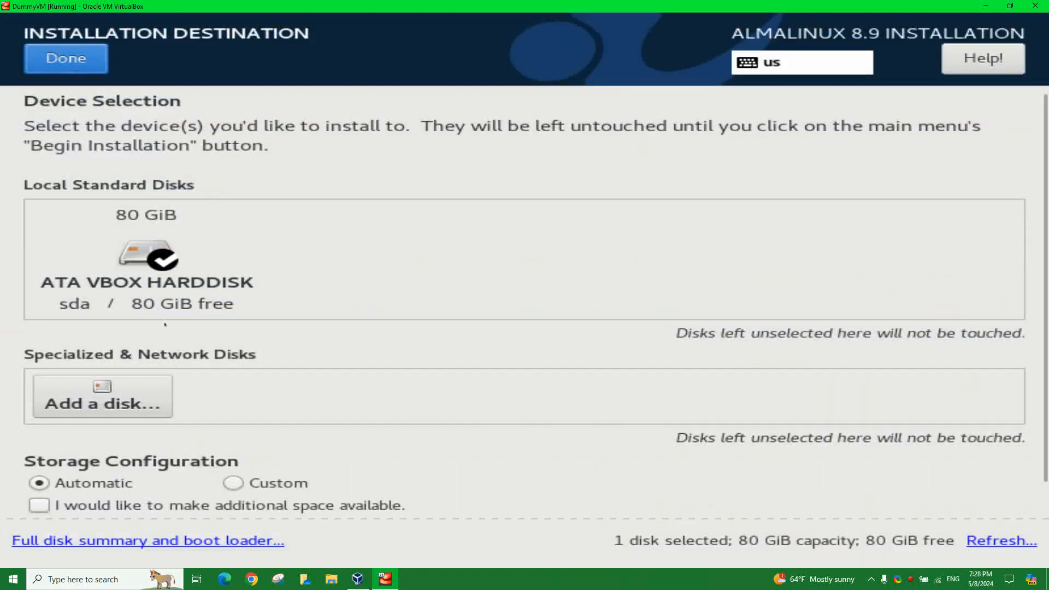
pyautogui.click(138, 266)
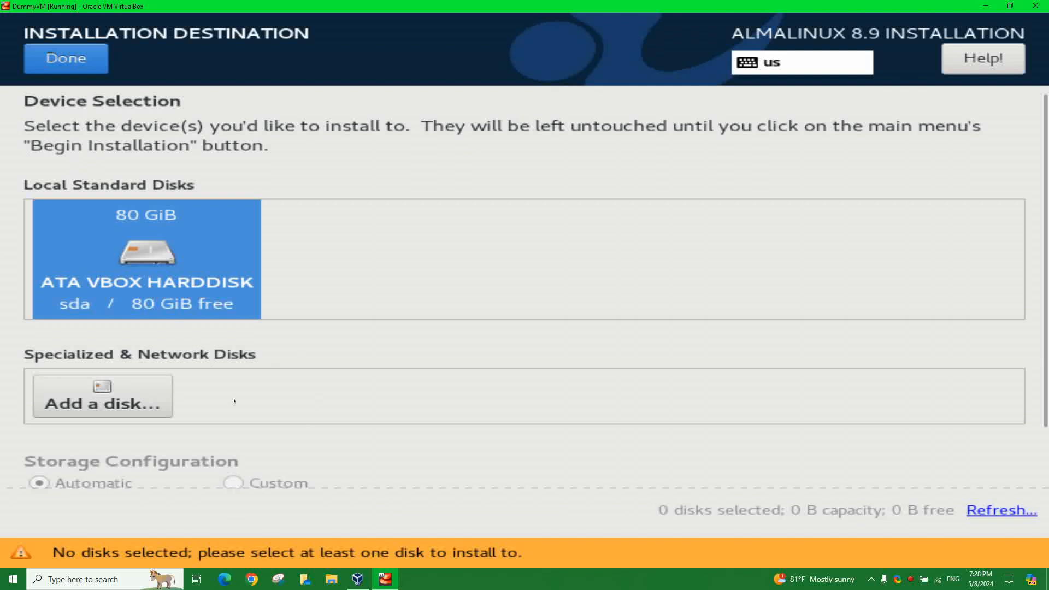
pyautogui.scroll(-3, 266, 407)
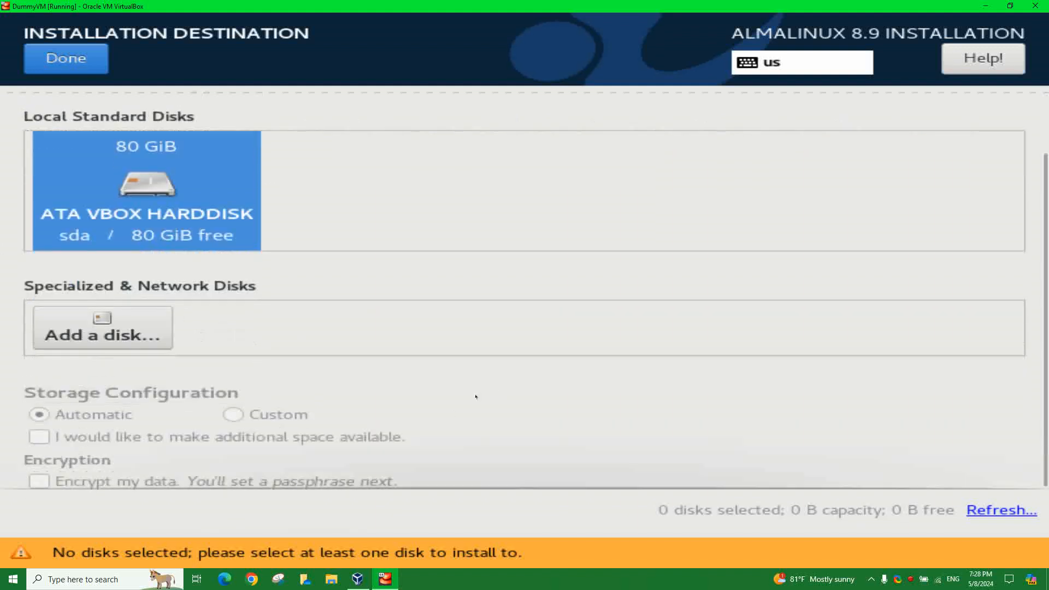
pyautogui.click(61, 69)
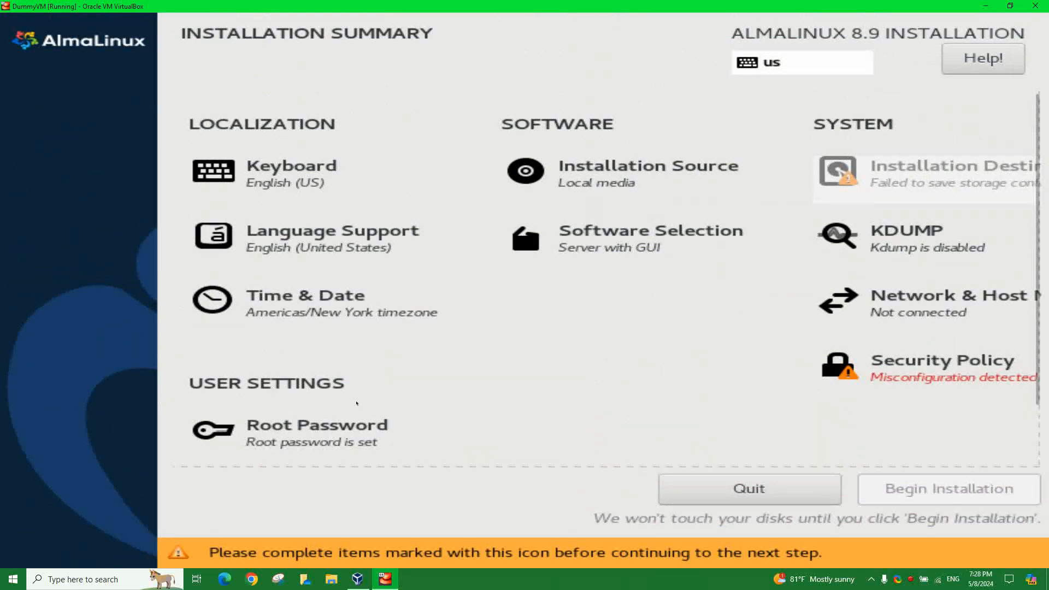
pyautogui.click(925, 193)
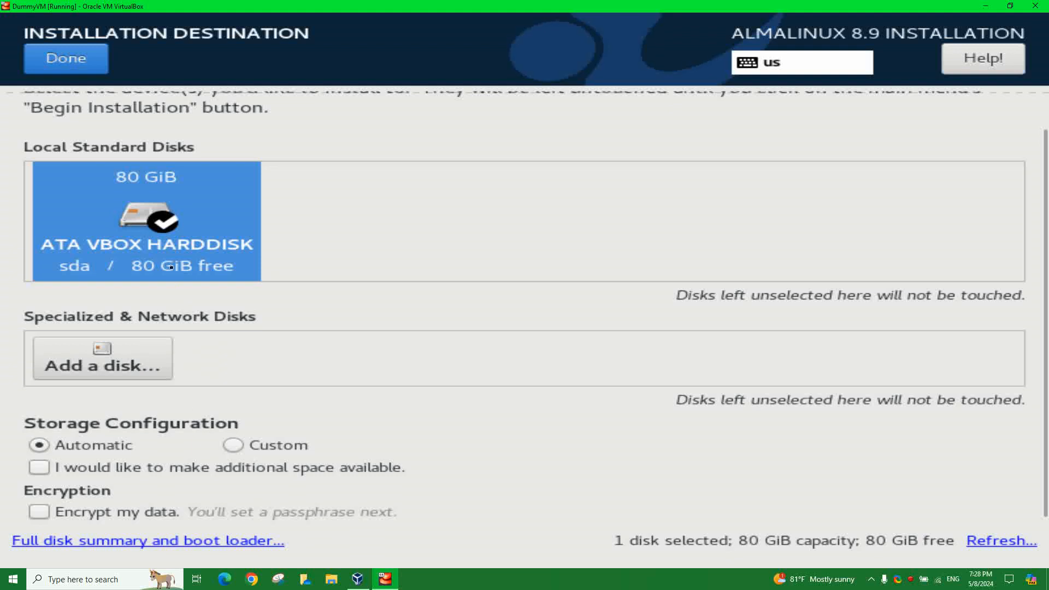
pyautogui.click(236, 447)
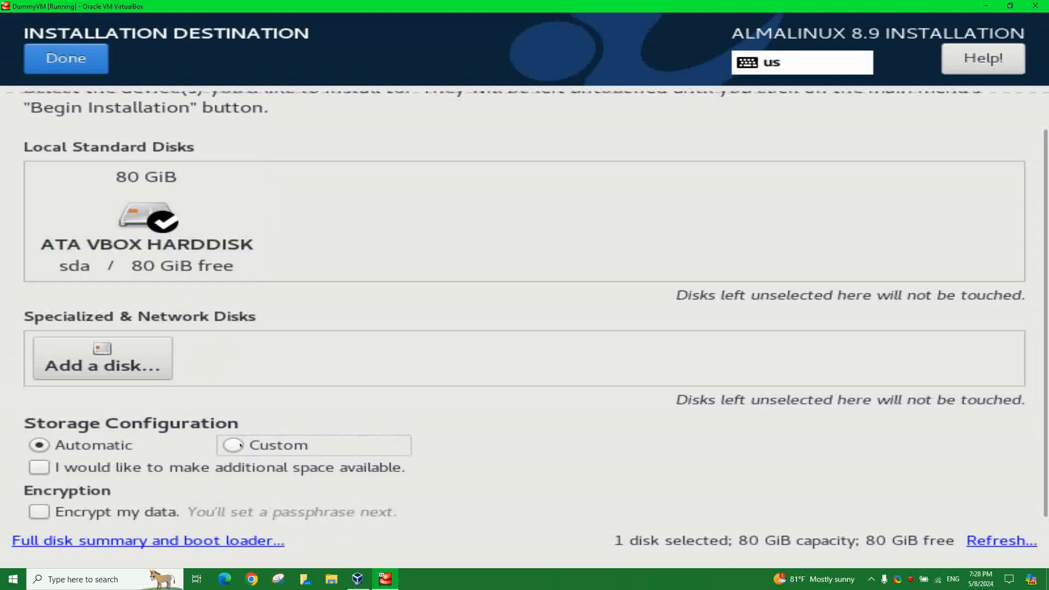
pyautogui.click(236, 449)
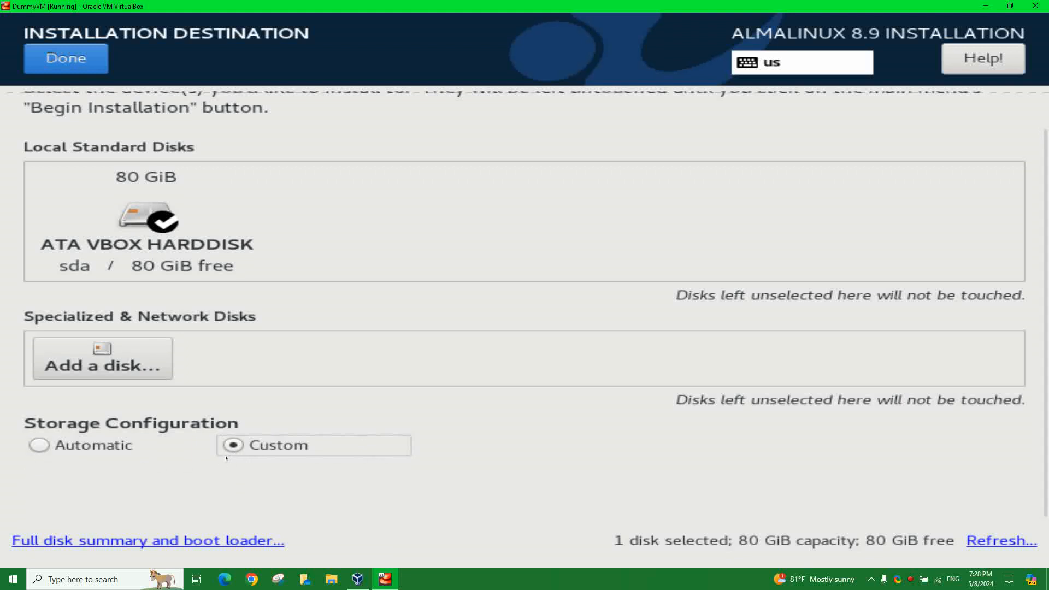
pyautogui.click(75, 68)
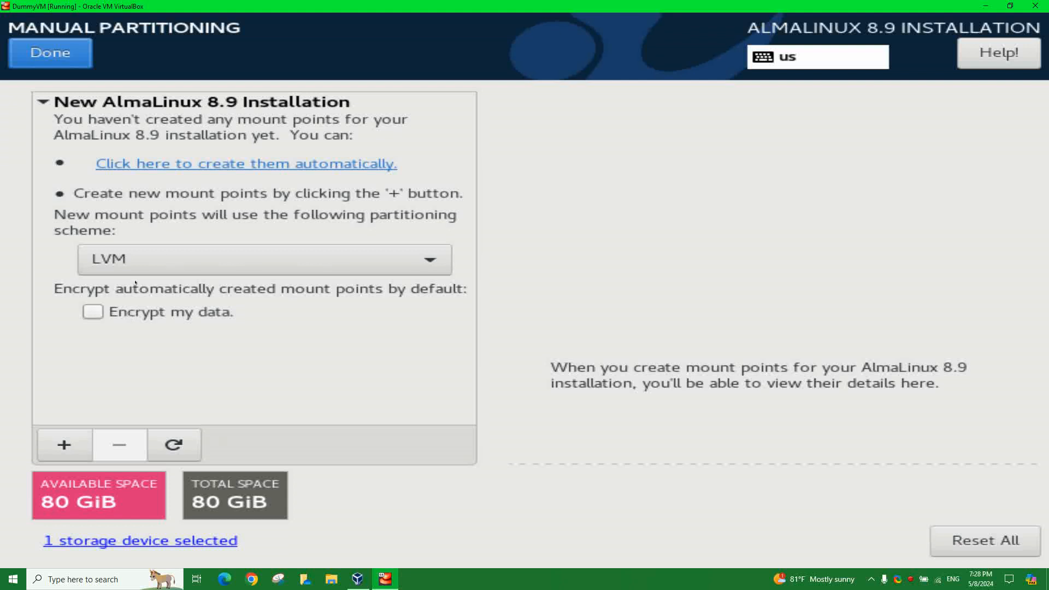
# - Keep the LVM scheme and add a 2.0 GiB /boot mount point
pyautogui.click(297, 261)
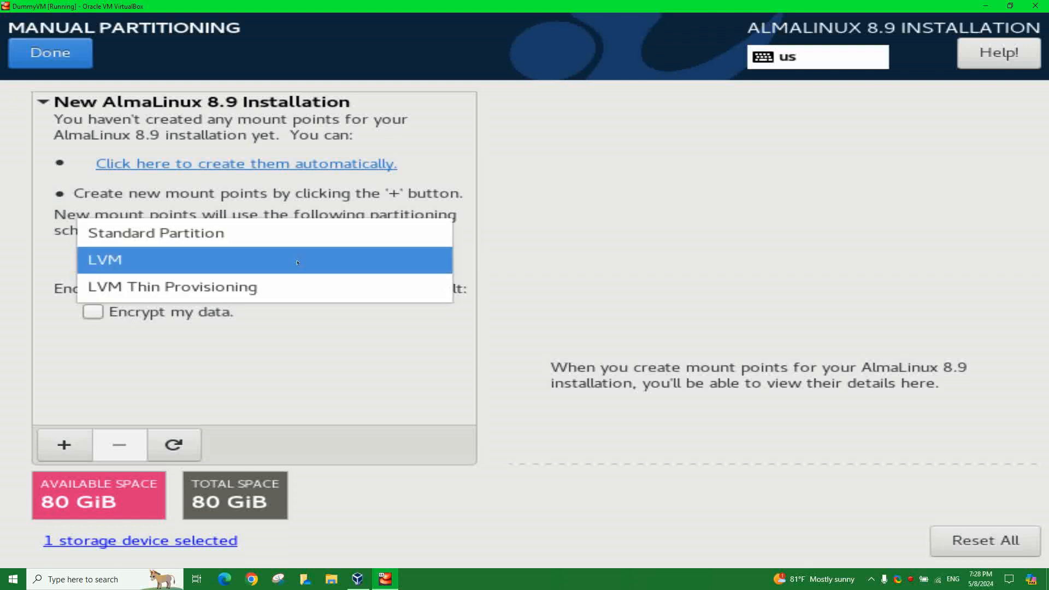
pyautogui.click(297, 261)
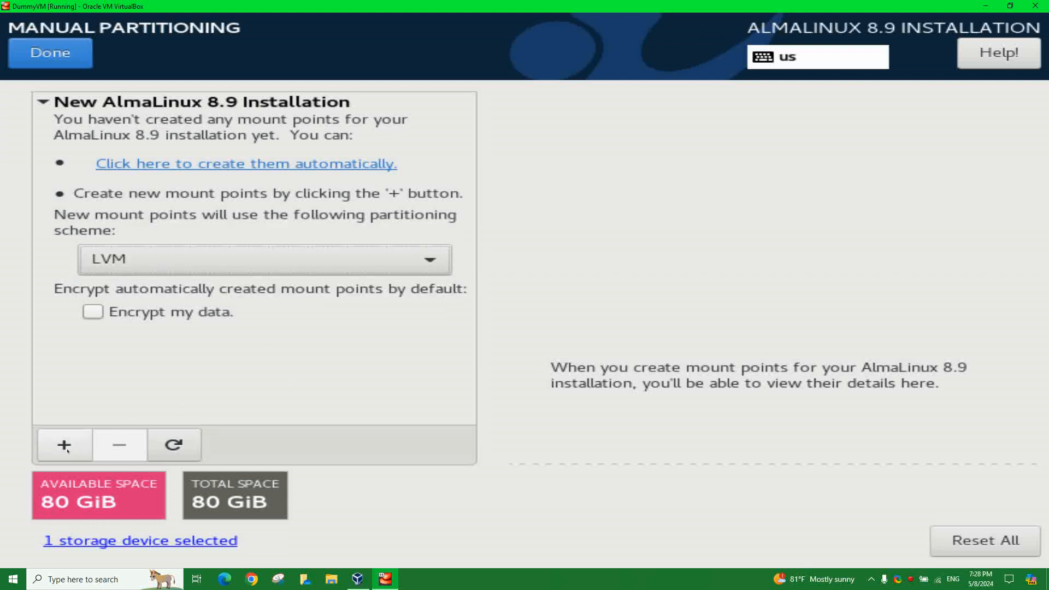
pyautogui.click(68, 447)
pyautogui.click(708, 286)
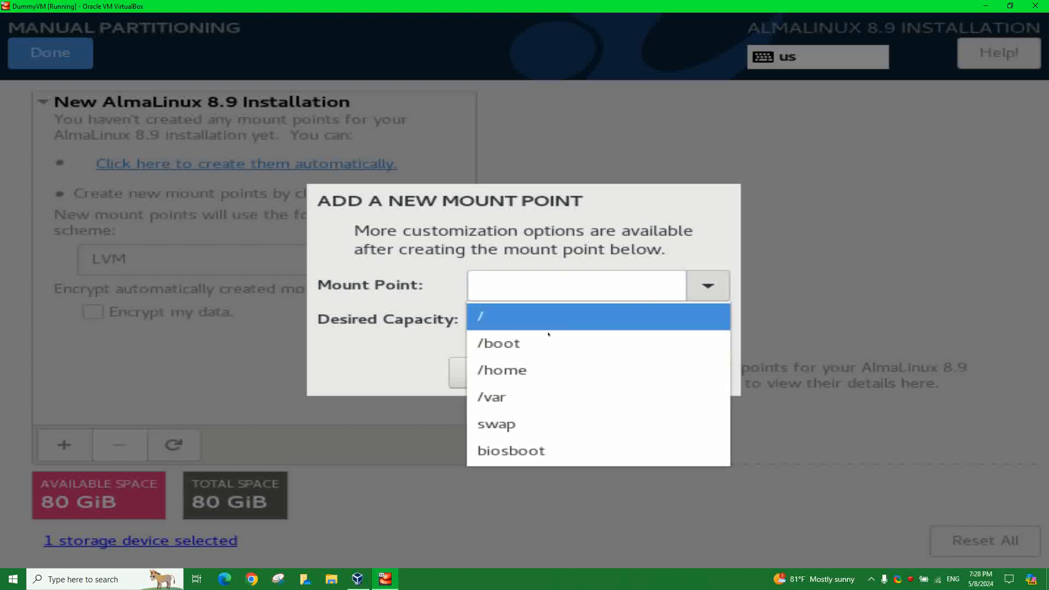
pyautogui.click(503, 342)
pyautogui.click(506, 318)
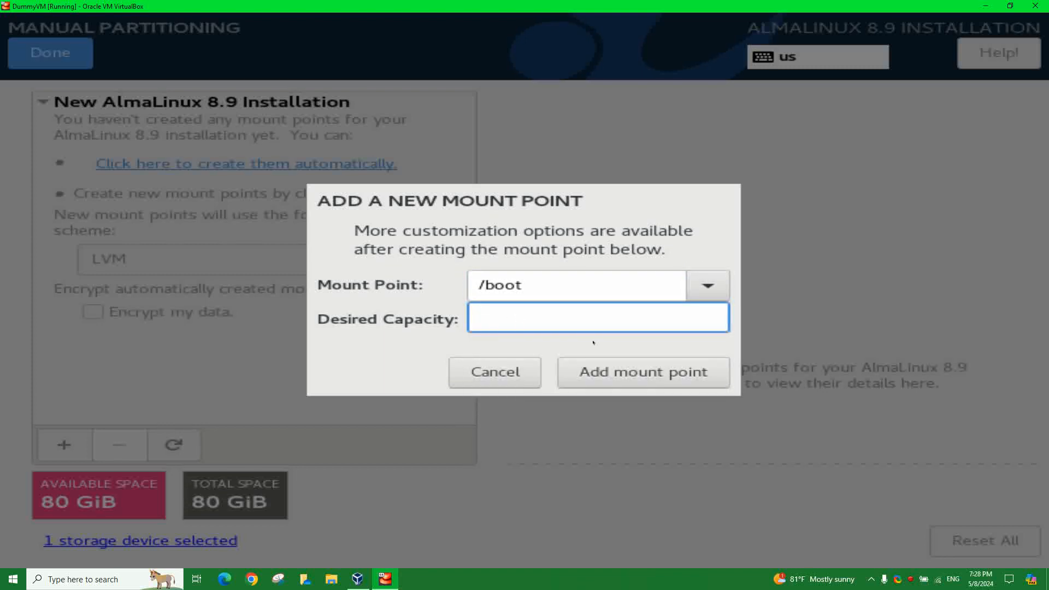
pyautogui.write('2.0 GB')
pyautogui.press('BackSpace')
pyautogui.write('iB')
pyautogui.click(589, 374)
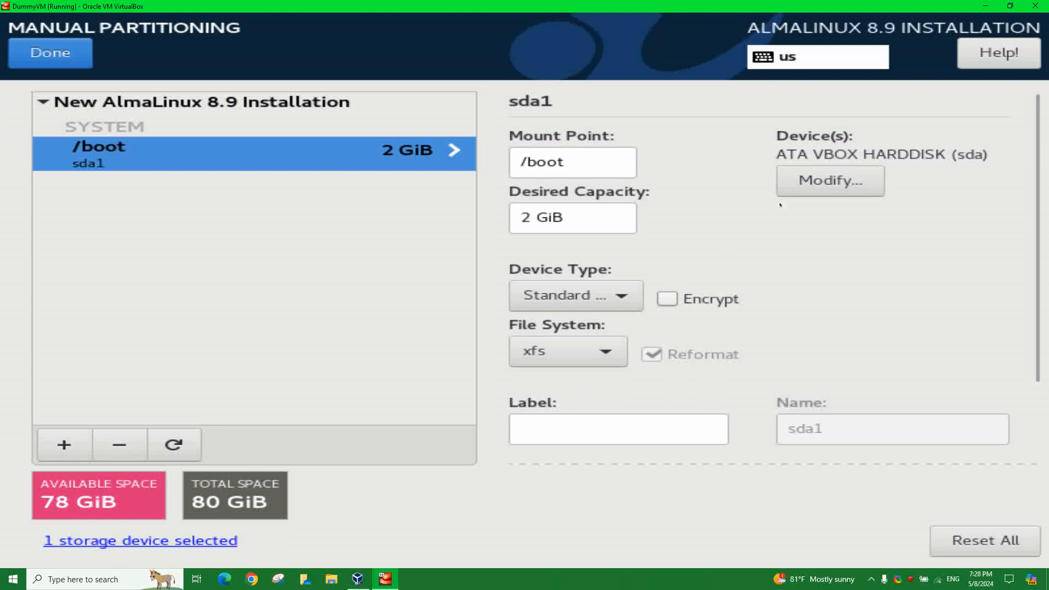
# - Add a 5.0 GiB /var mount point
pyautogui.click(64, 445)
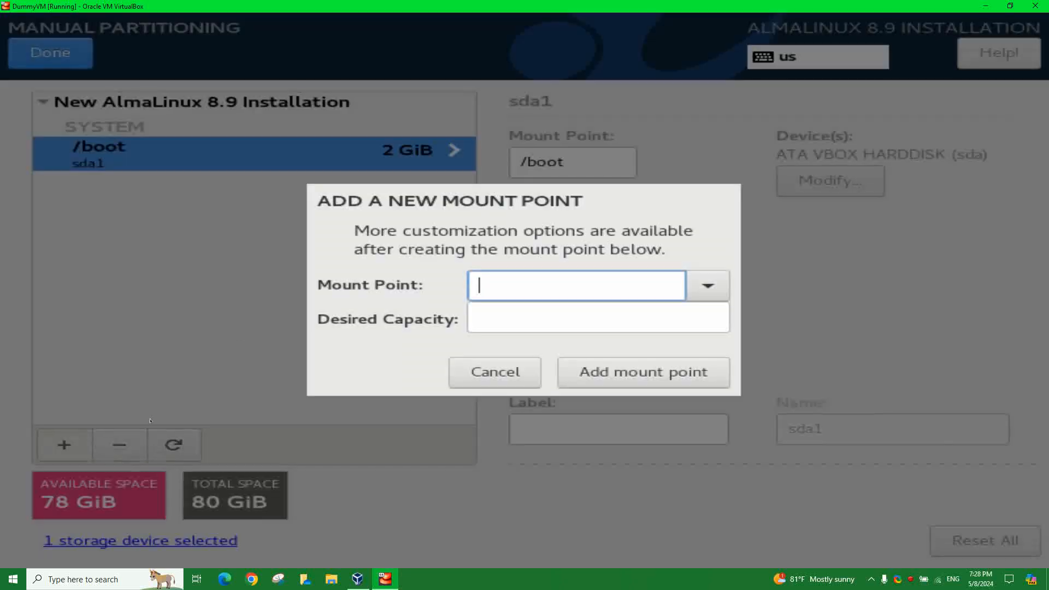
pyautogui.click(707, 285)
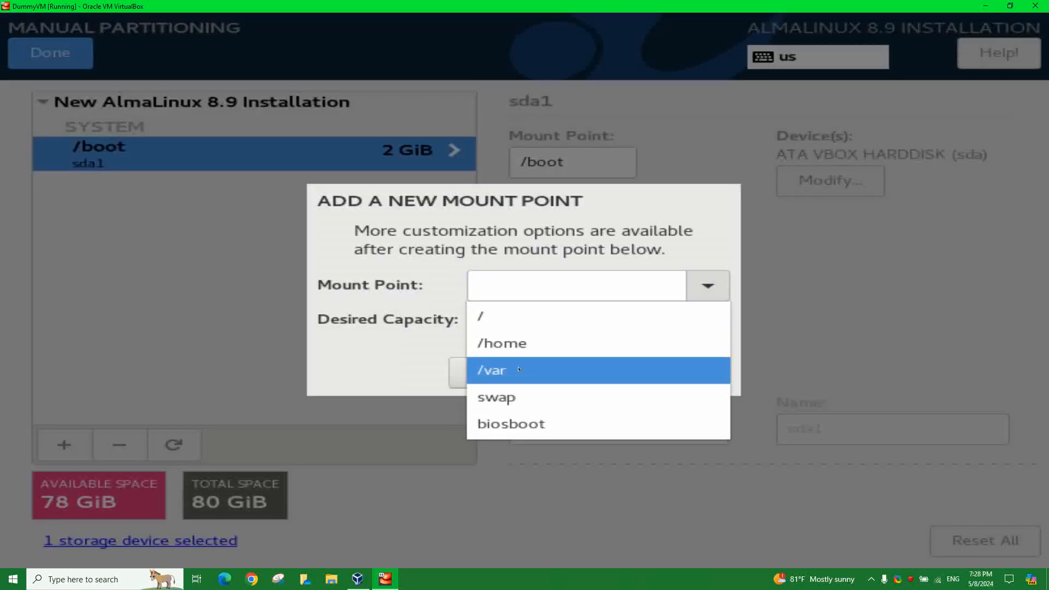
pyautogui.click(546, 370)
pyautogui.write('5.0 G')
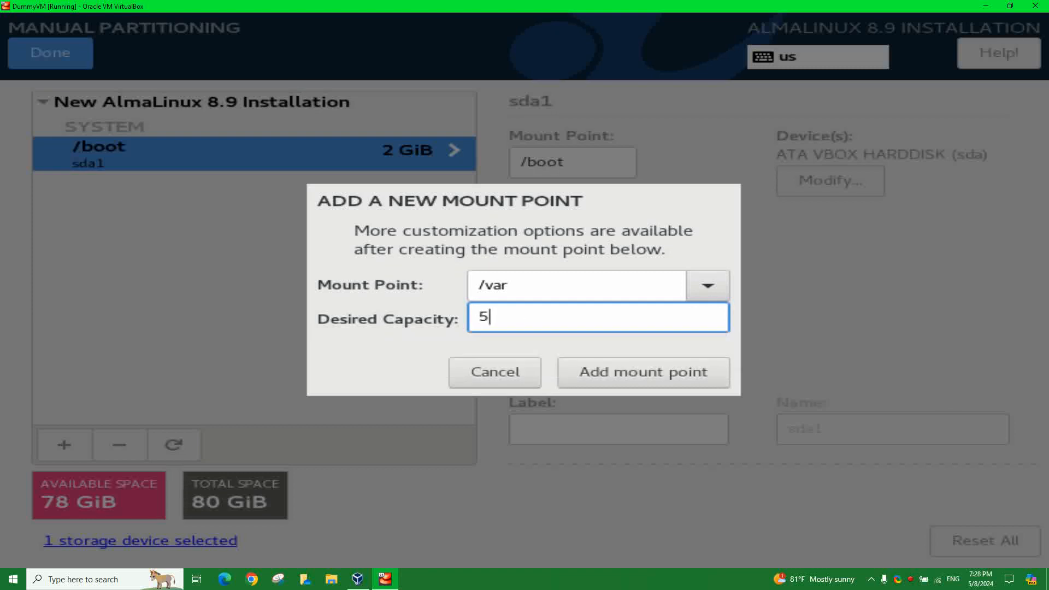
pyautogui.write('iB')
pyautogui.click(607, 381)
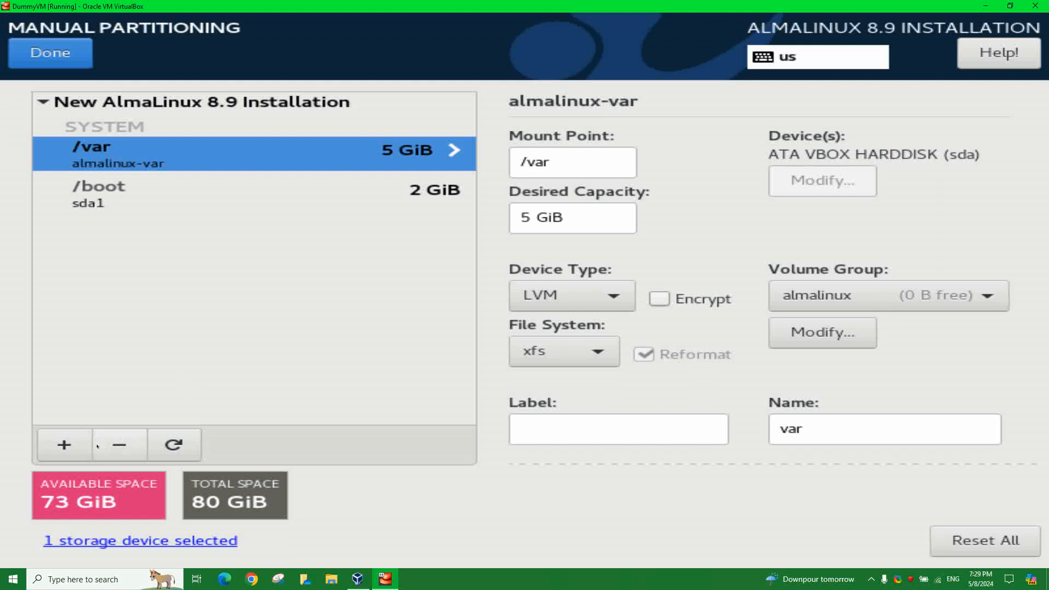
# - Add a 5.0 GiB /home mount point
pyautogui.click(65, 445)
pyautogui.click(707, 285)
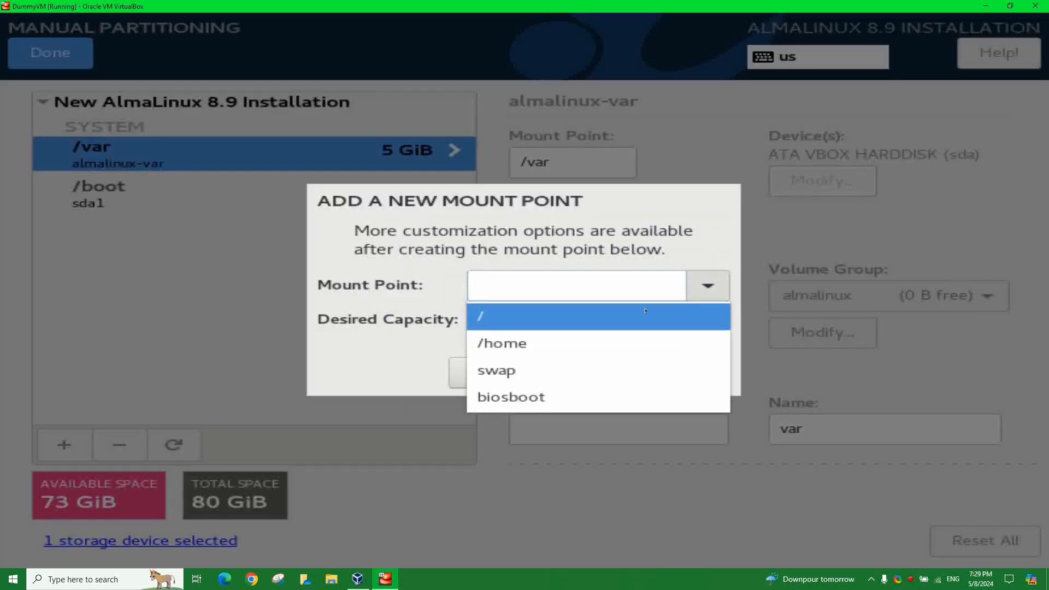
pyautogui.click(514, 343)
pyautogui.click(513, 319)
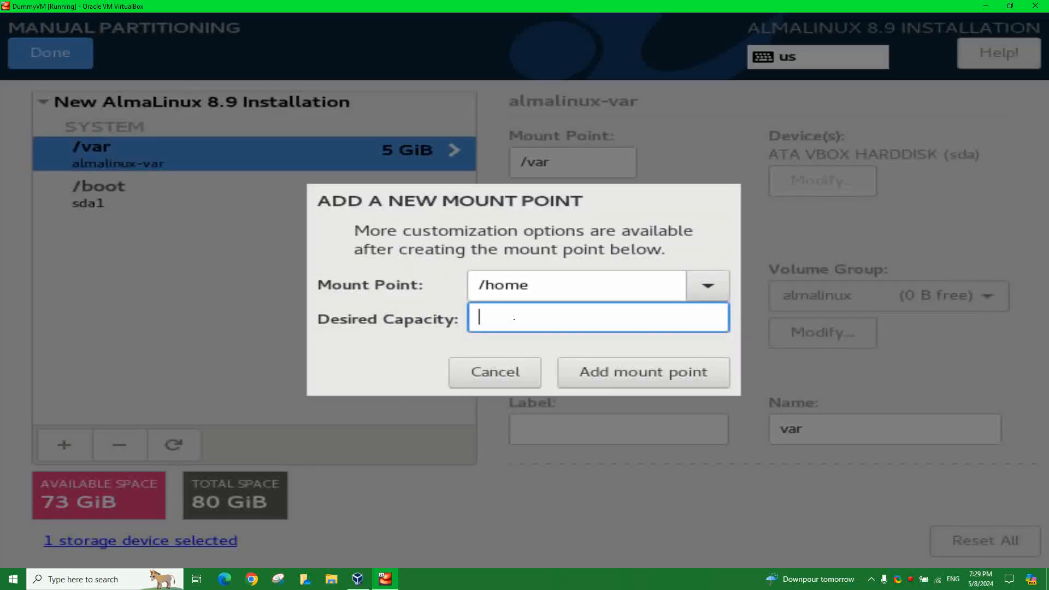
pyautogui.write('5.0 GiB')
pyautogui.click(579, 372)
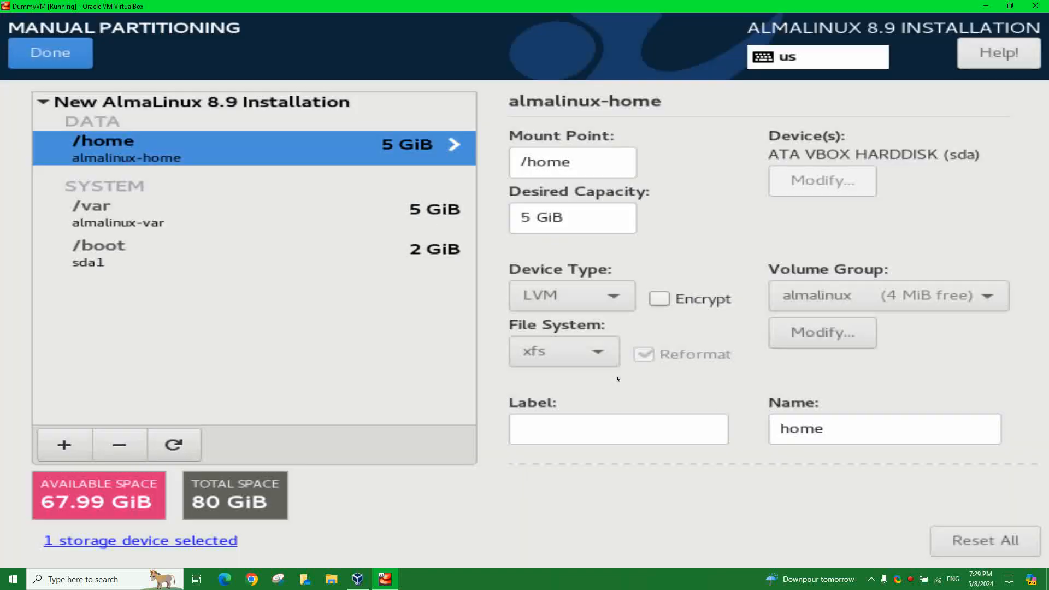
# - Add a 4 GiB swap volume
pyautogui.click(64, 444)
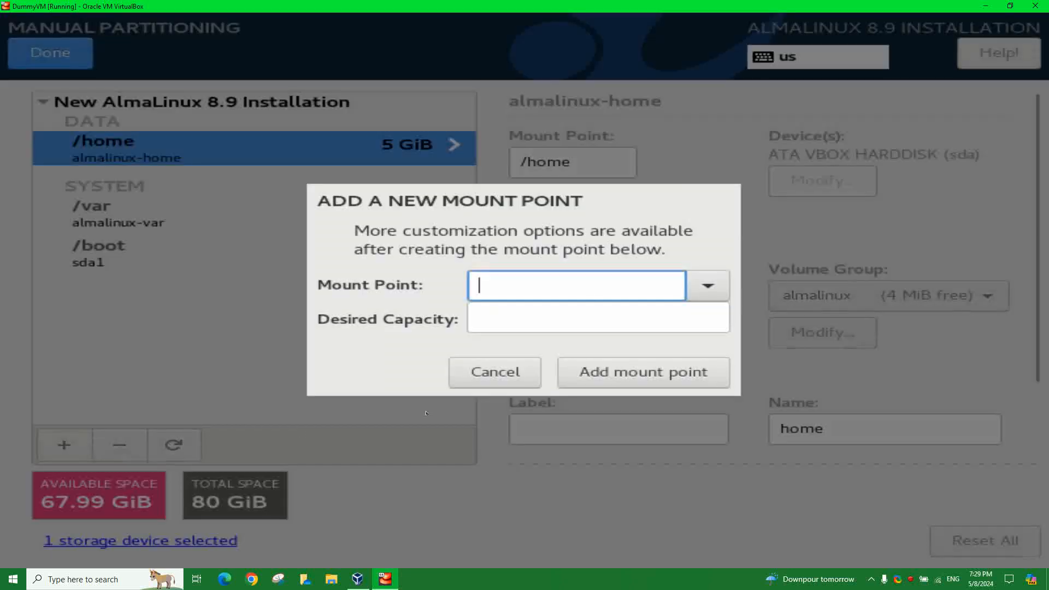
pyautogui.click(720, 280)
pyautogui.click(525, 342)
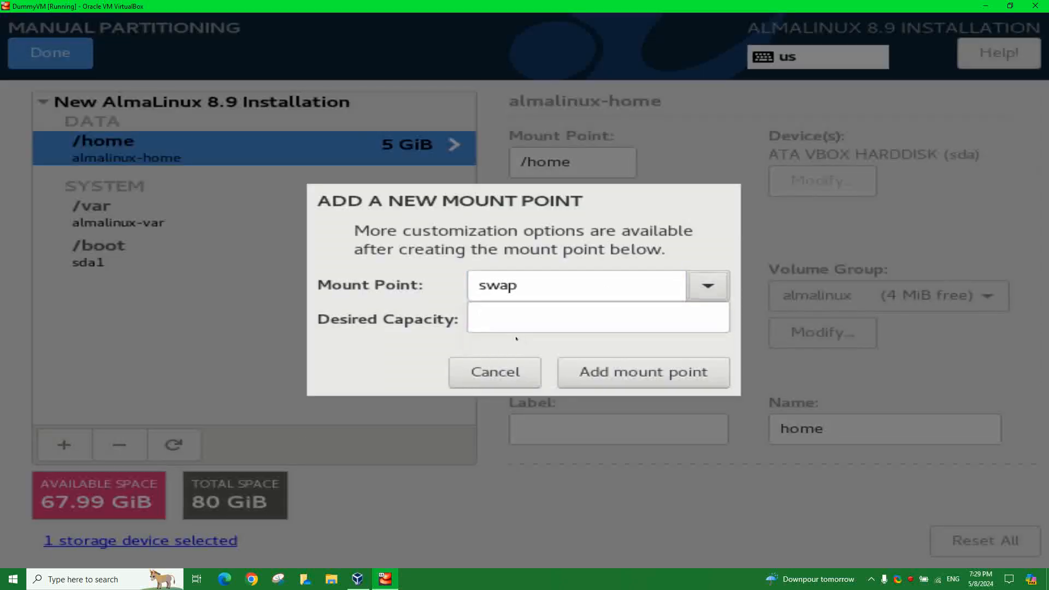
pyautogui.click(500, 315)
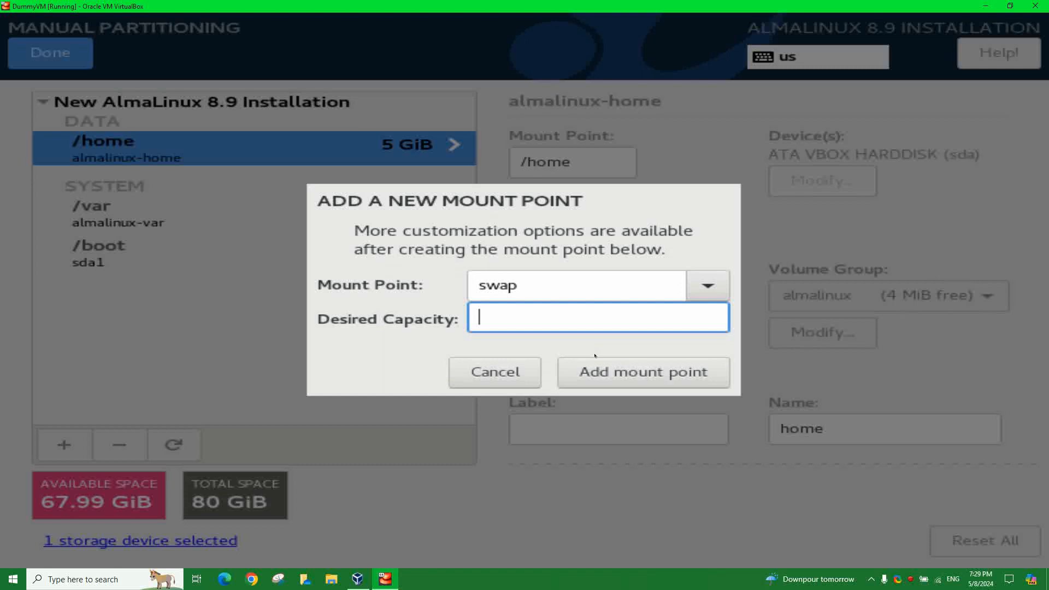
pyautogui.write('4 GiB')
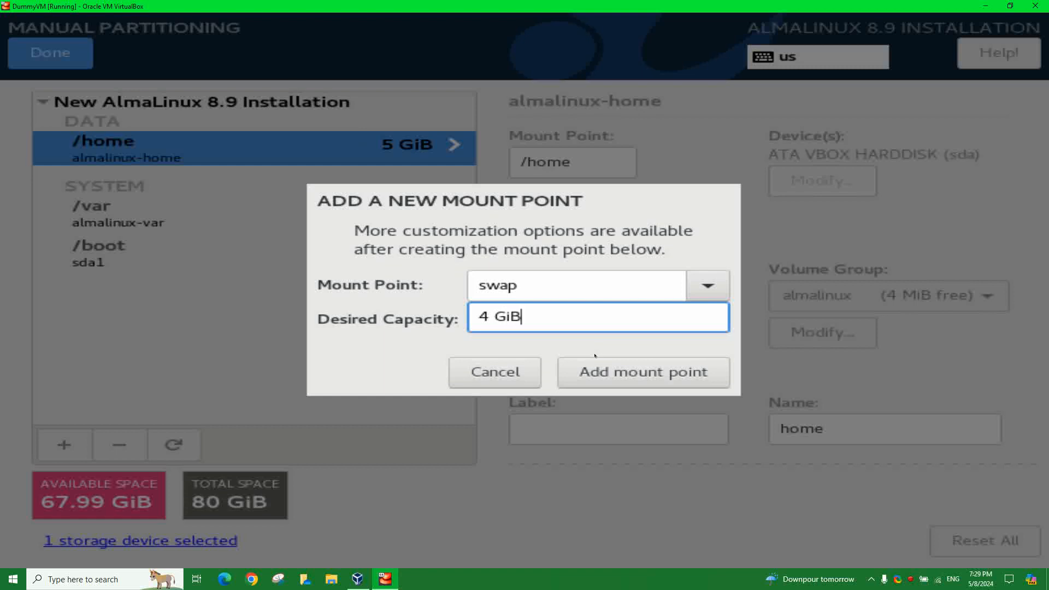
pyautogui.click(622, 374)
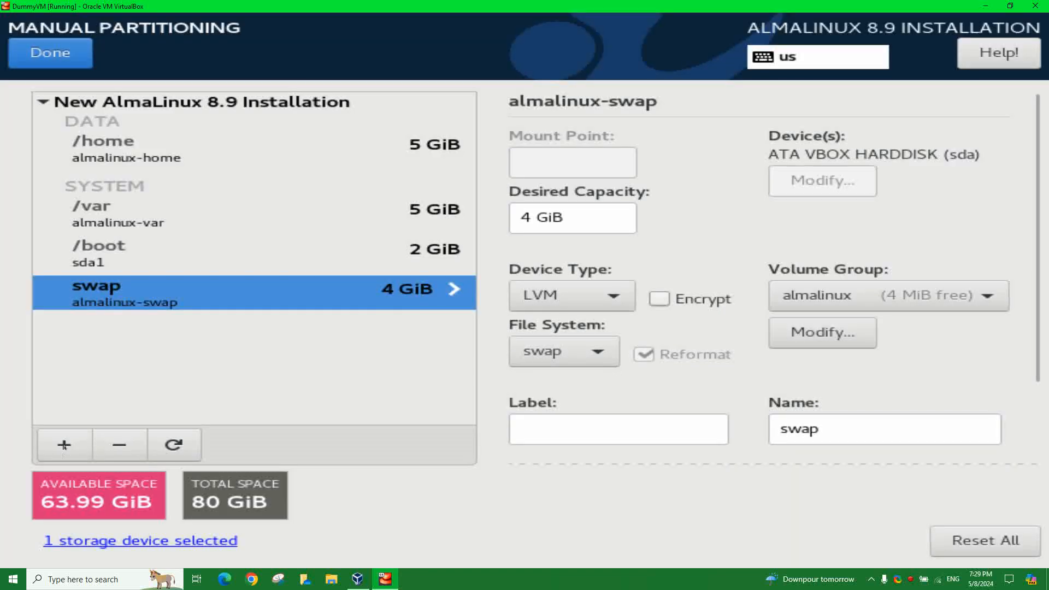
# - Add a custom /var/tmp mount point of 4.0 GiB
pyautogui.click(64, 444)
pyautogui.click(708, 286)
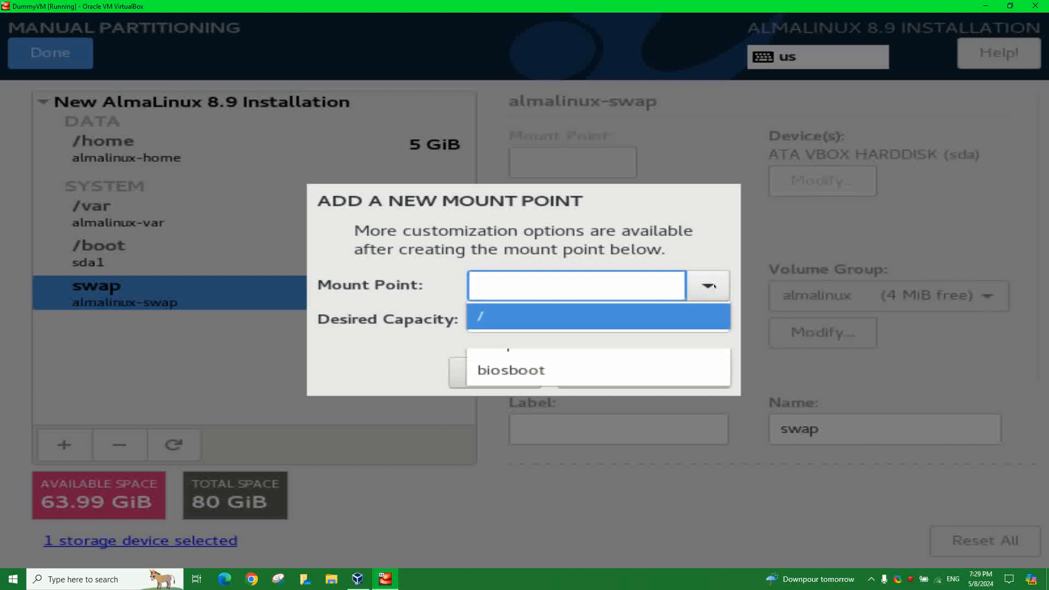
pyautogui.click(502, 282)
pyautogui.write('/var/tmp')
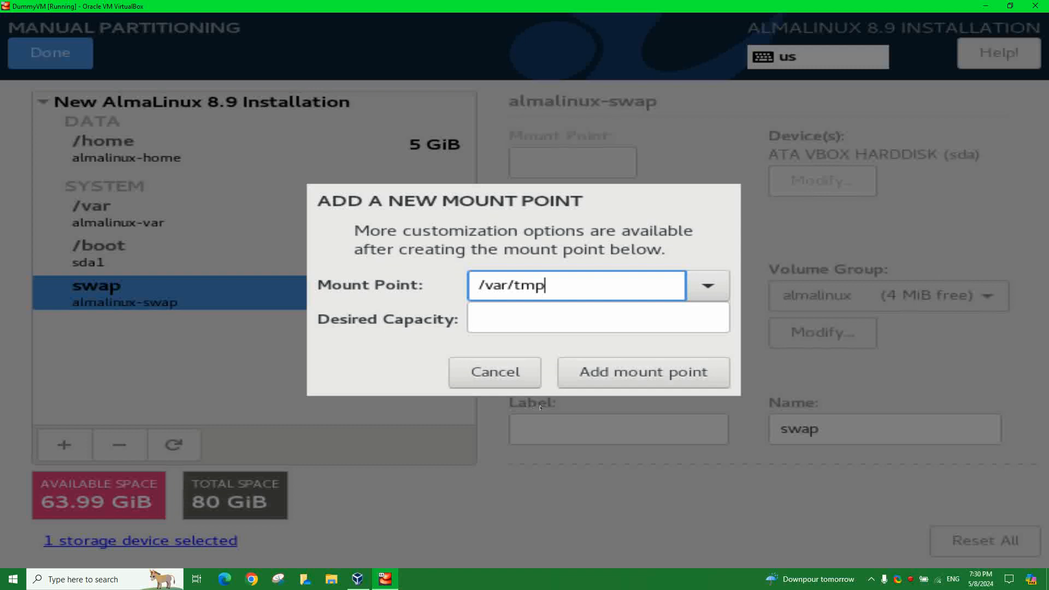
pyautogui.click(687, 325)
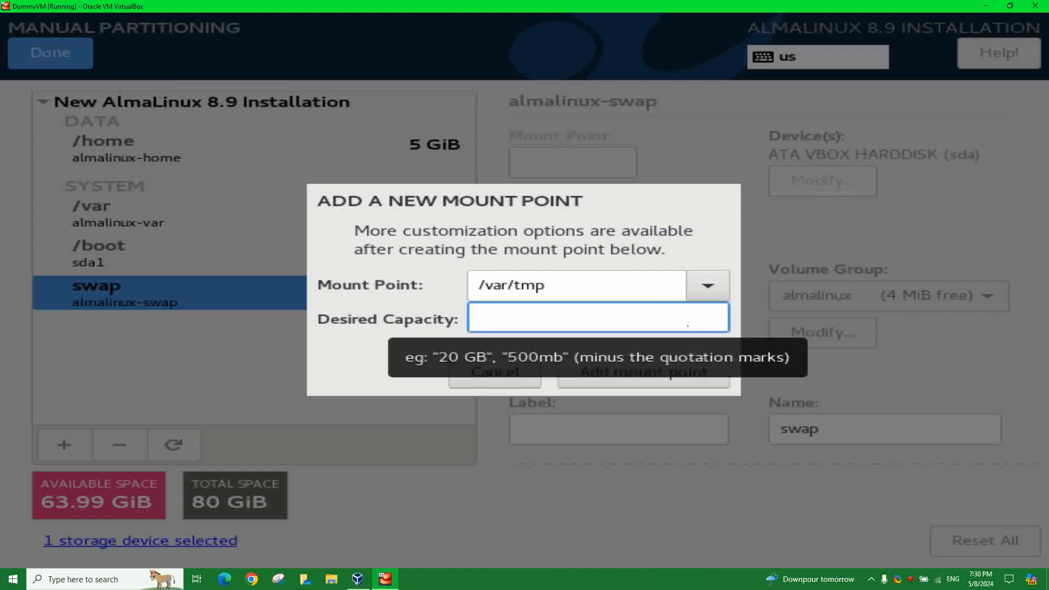
pyautogui.write('4.0 GiB')
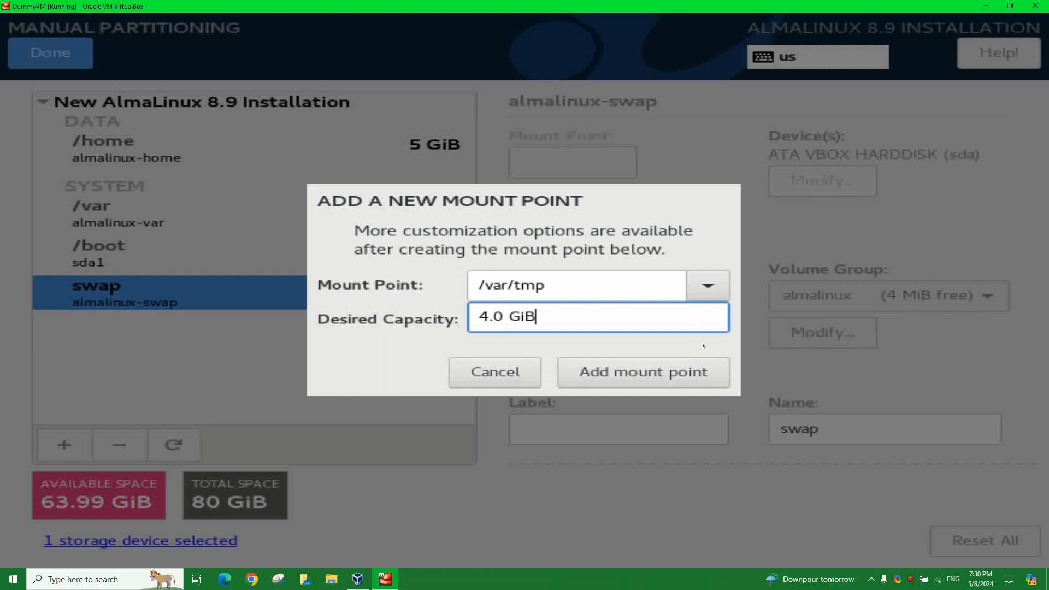
pyautogui.click(643, 372)
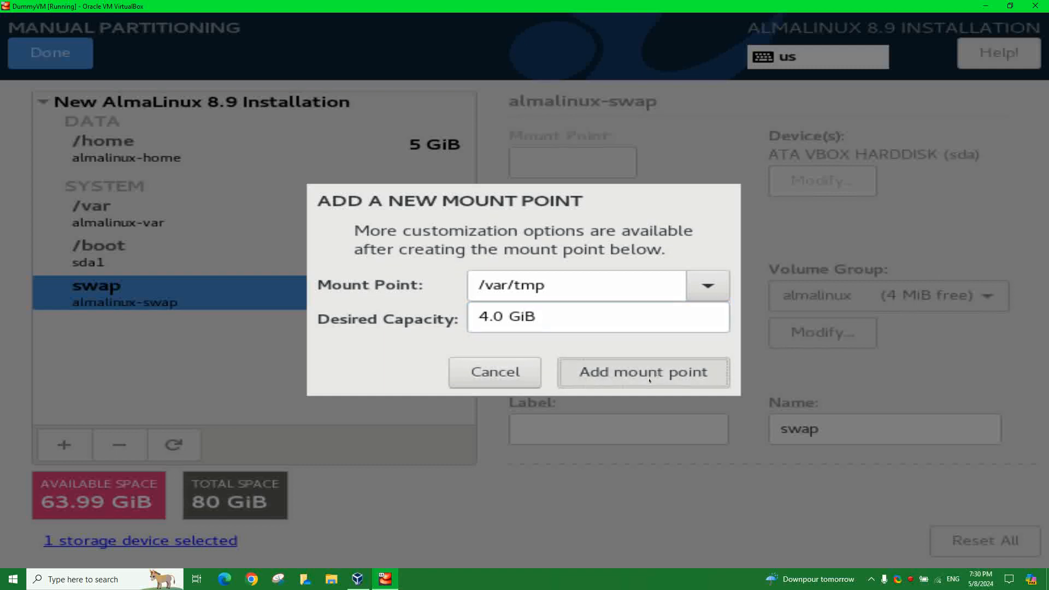
# - Add a /var/log mount point of 5.0 GiB
pyautogui.click(64, 445)
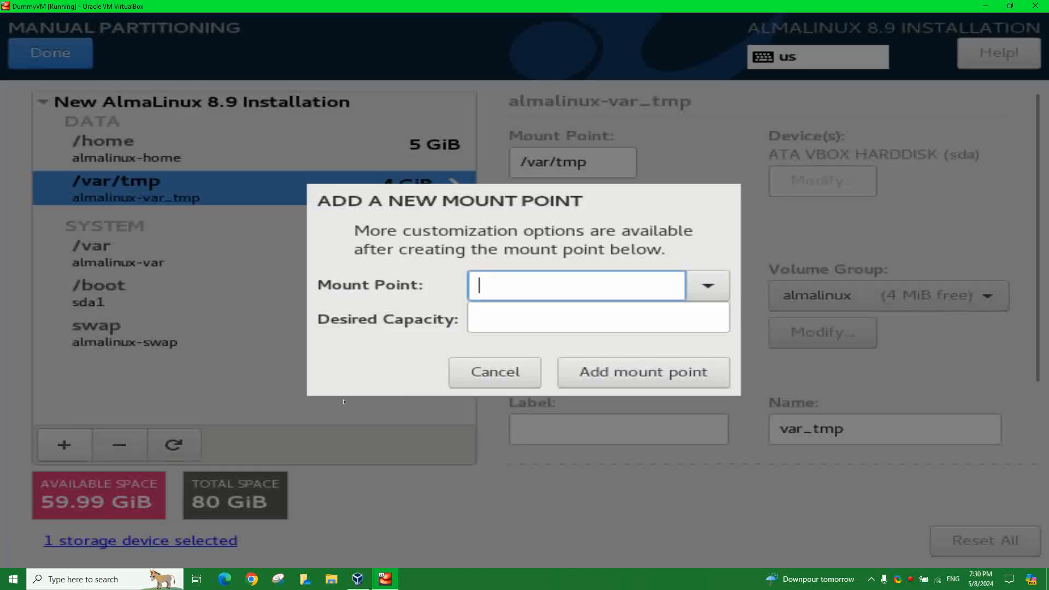
pyautogui.write('/')
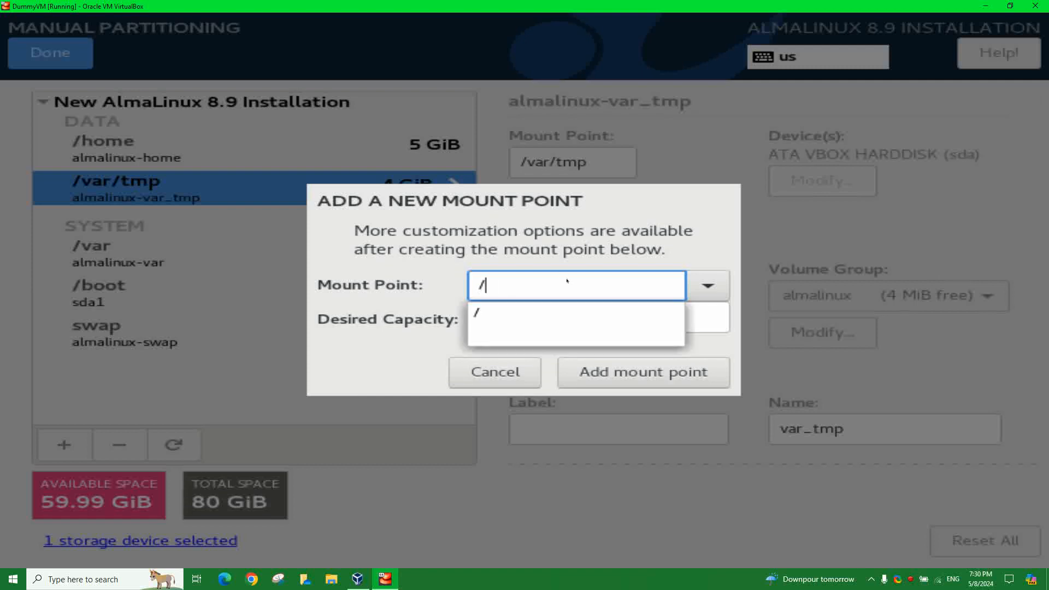
pyautogui.write('var/log')
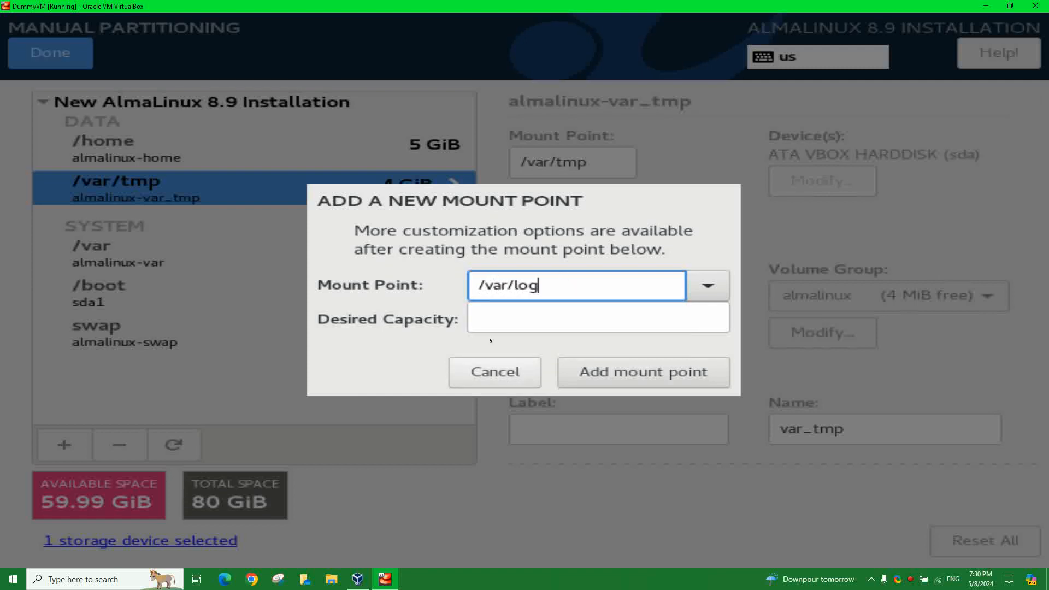
pyautogui.click(501, 321)
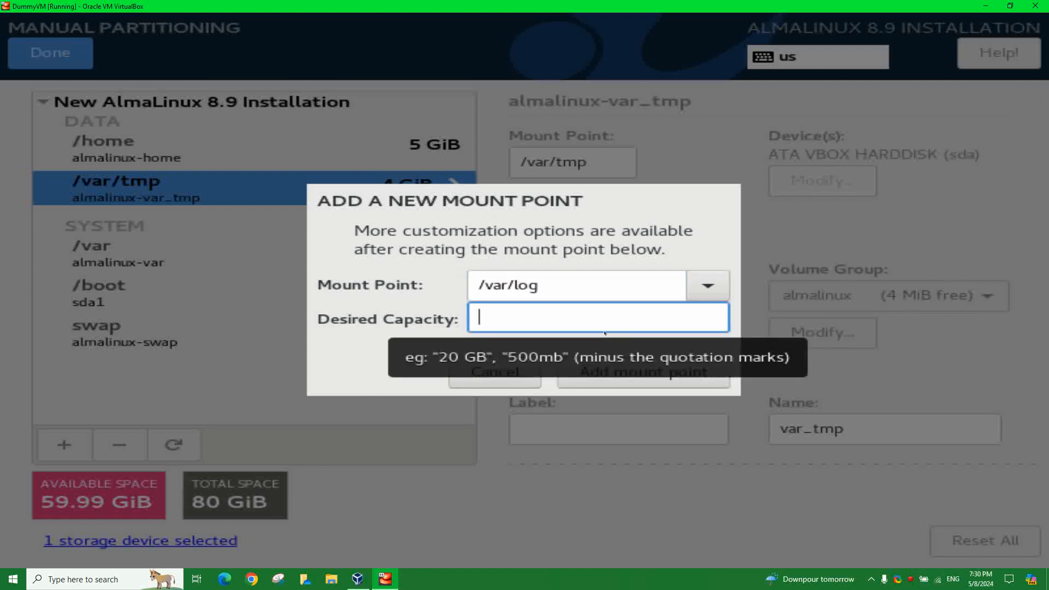
pyautogui.write('5.0 GiB')
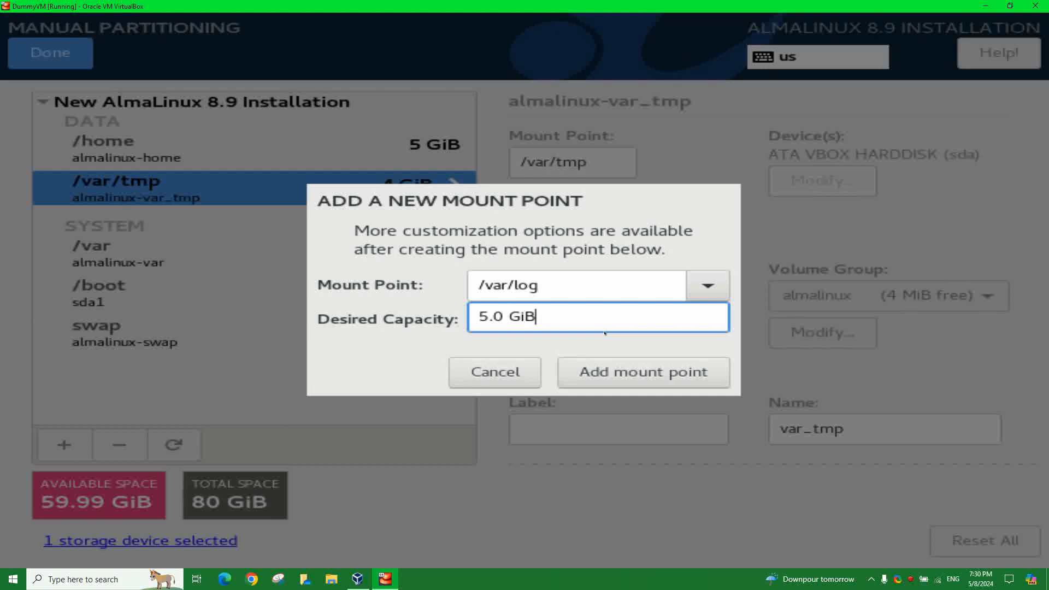
pyautogui.click(583, 372)
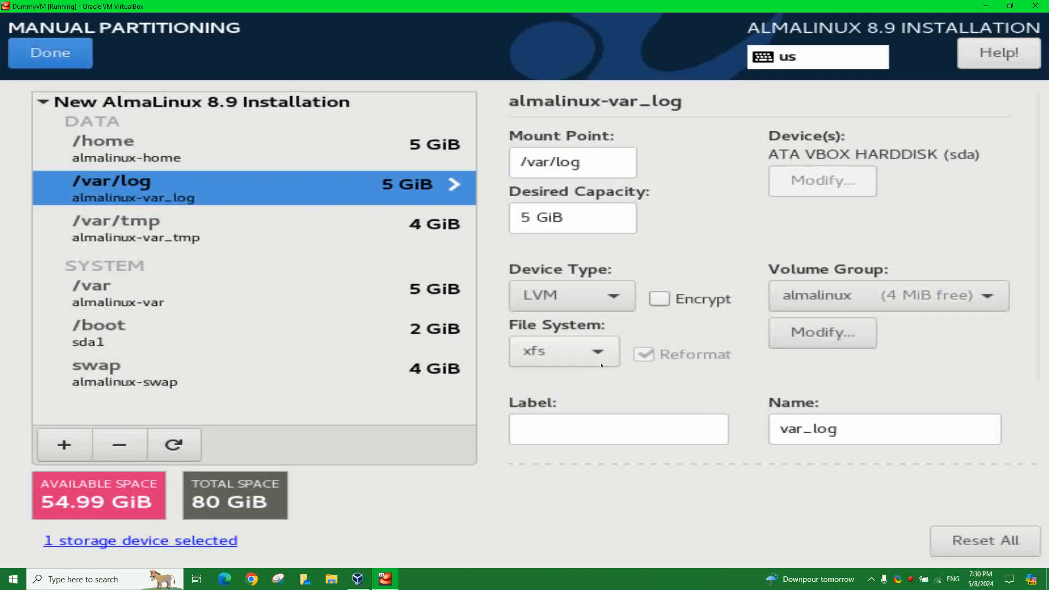
# - Add a /var/log/audit mount point of 10.0 GiB and review the partition list
pyautogui.click(64, 444)
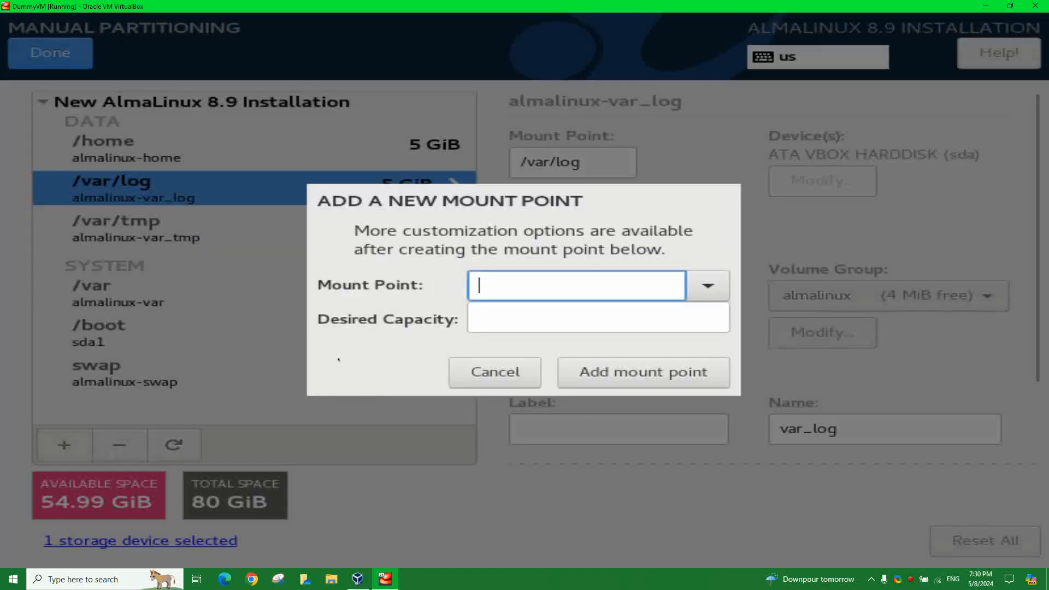
pyautogui.write('/var/log')
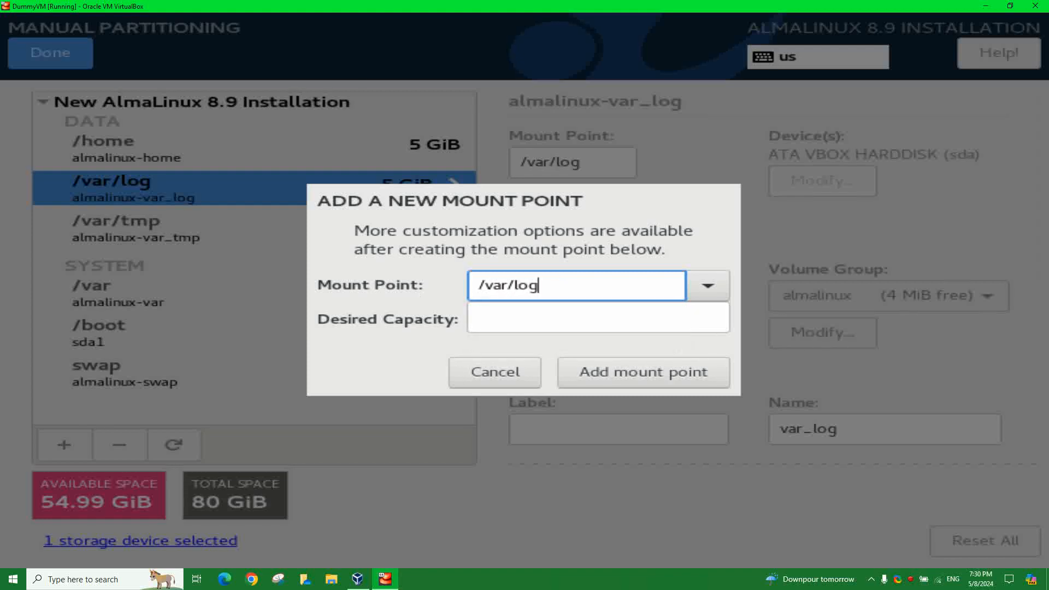
pyautogui.write('/audit')
pyautogui.click(507, 317)
pyautogui.write('10.')
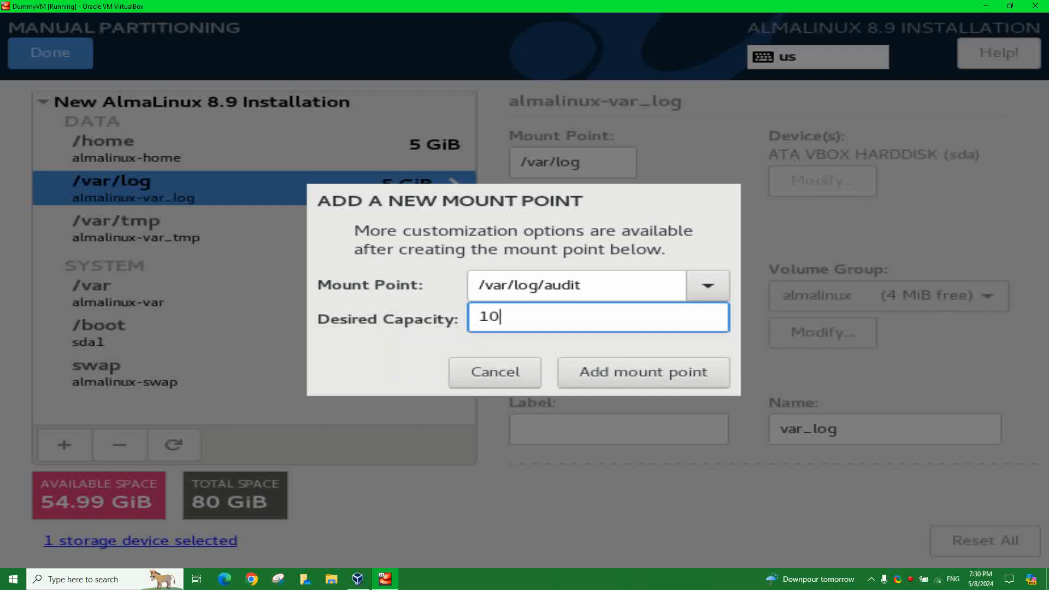
pyautogui.write('0 GiB')
pyautogui.click(635, 376)
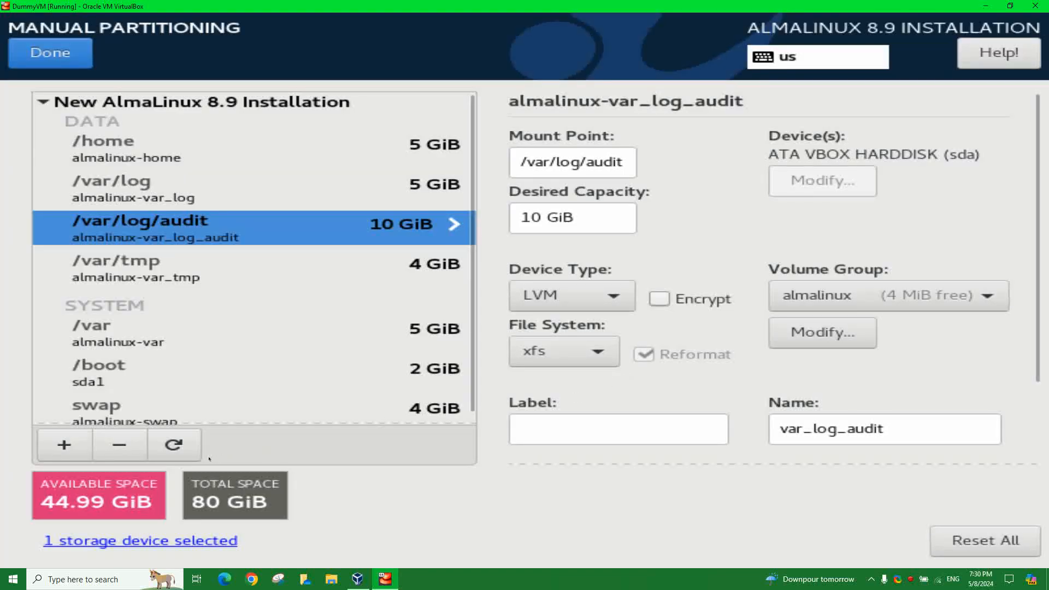
pyautogui.scroll(-1, 204, 363)
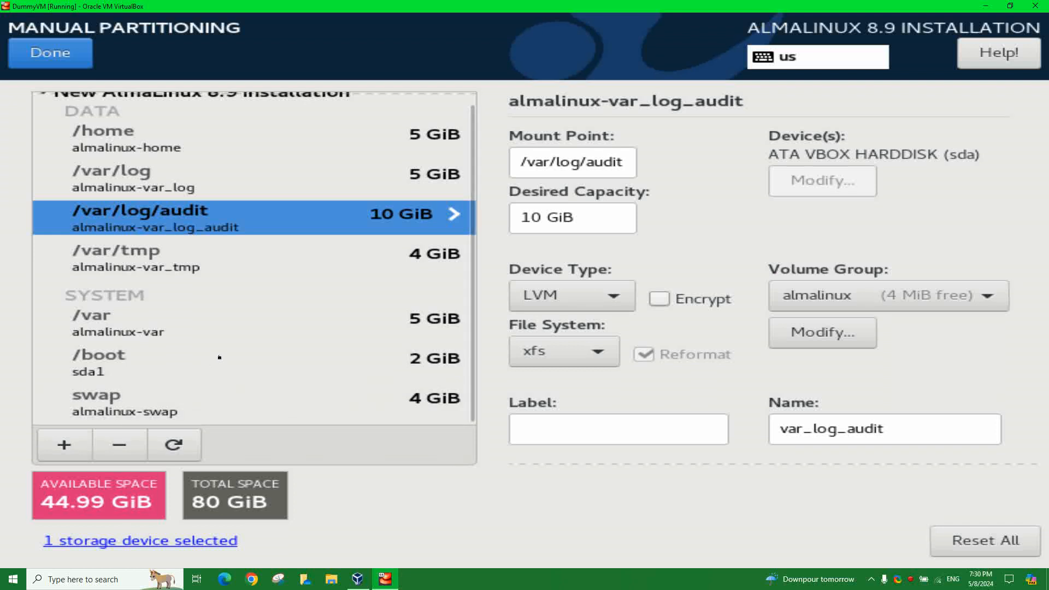
pyautogui.scroll(1, 221, 360)
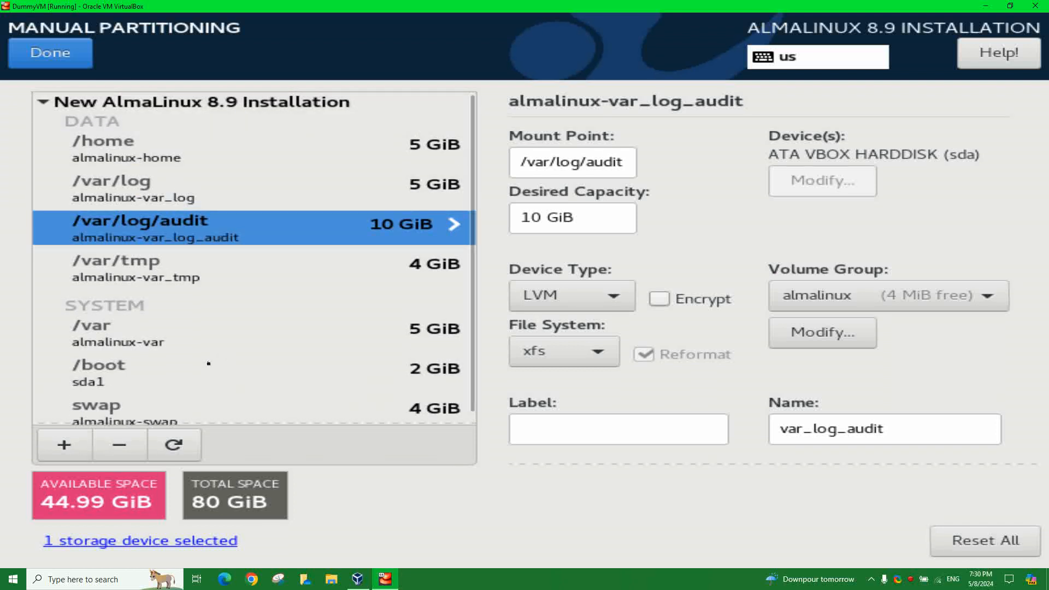
pyautogui.scroll(-1, 209, 363)
pyautogui.click(65, 445)
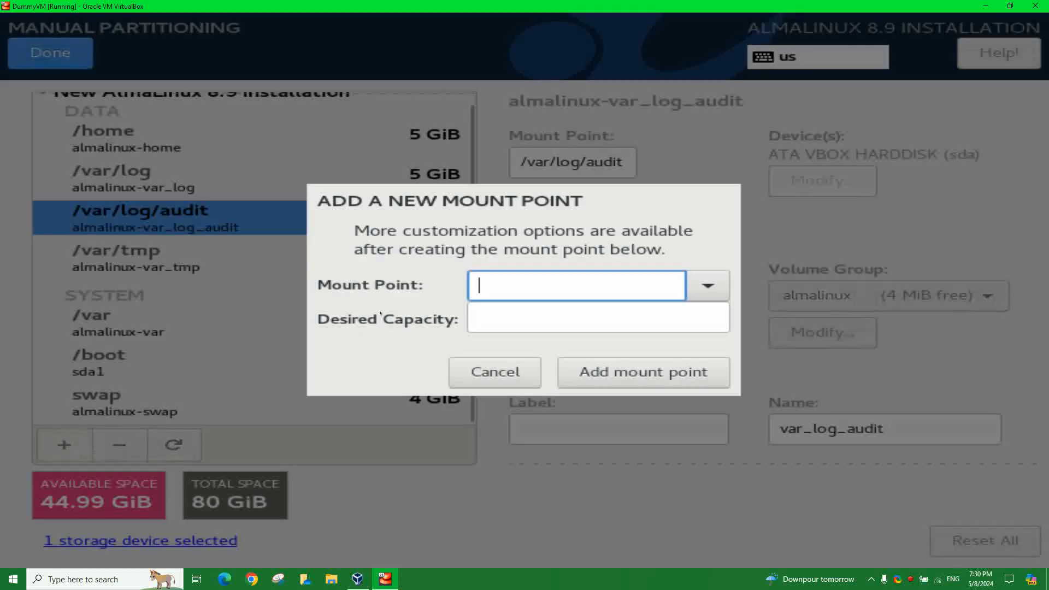
# - Add a 20.0 GiB root (/) mount point, leaving 24.99 GiB available
pyautogui.click(707, 285)
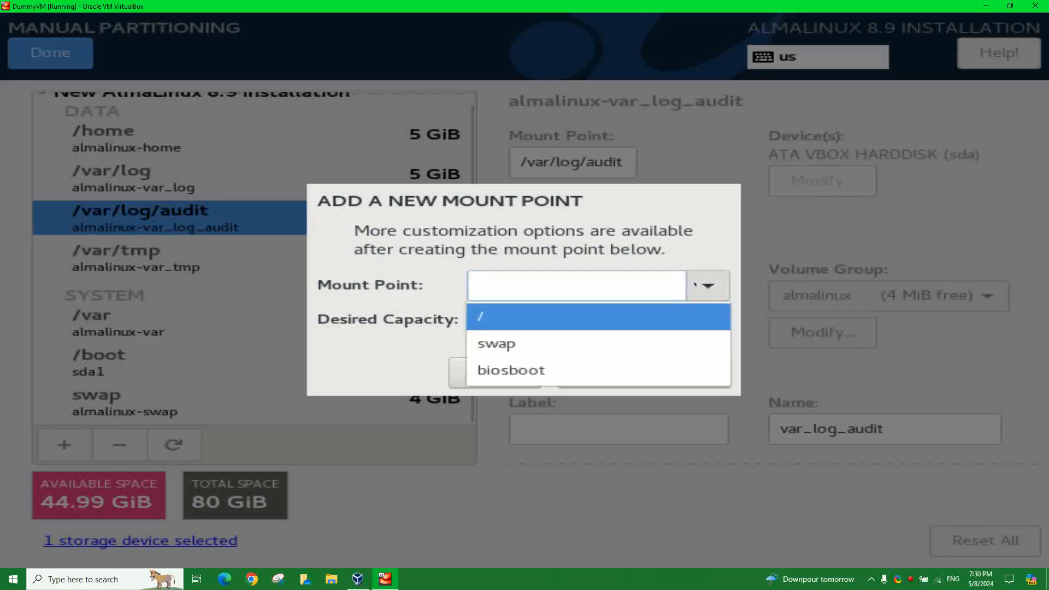
pyautogui.click(504, 322)
pyautogui.click(518, 316)
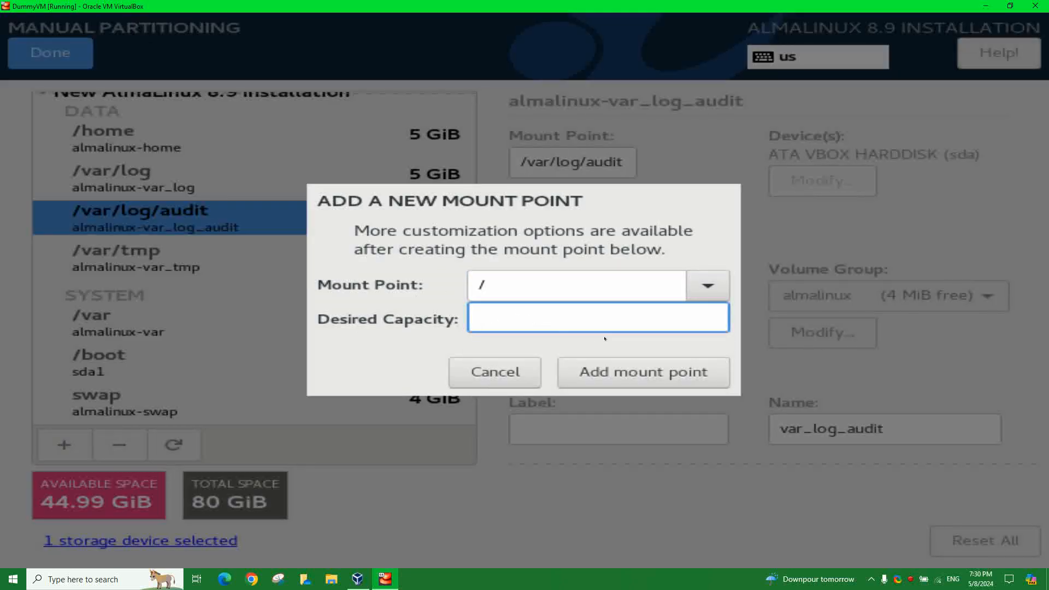
pyautogui.write('20.0 GiB')
pyautogui.click(630, 381)
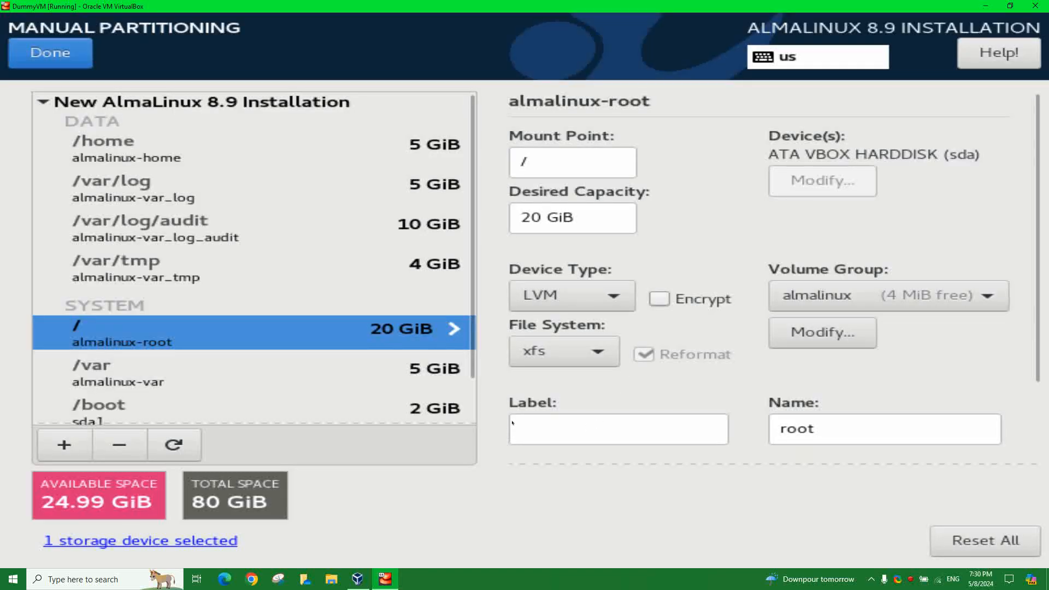
pyautogui.scroll(-3, 281, 398)
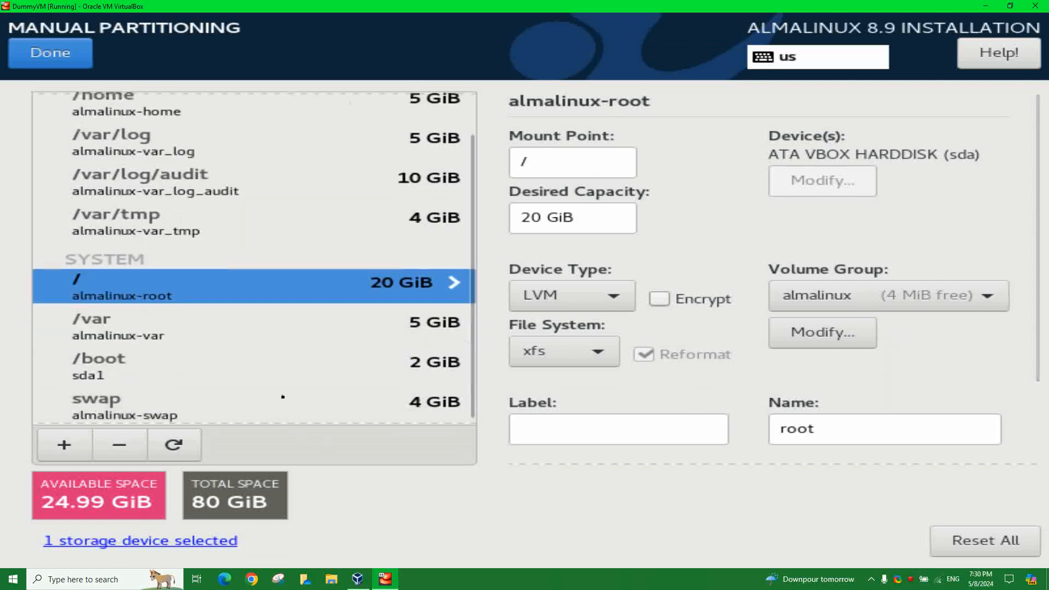
# - Accept the custom partition layout, review the Security Policy, then go to Installation Destination
pyautogui.click(53, 65)
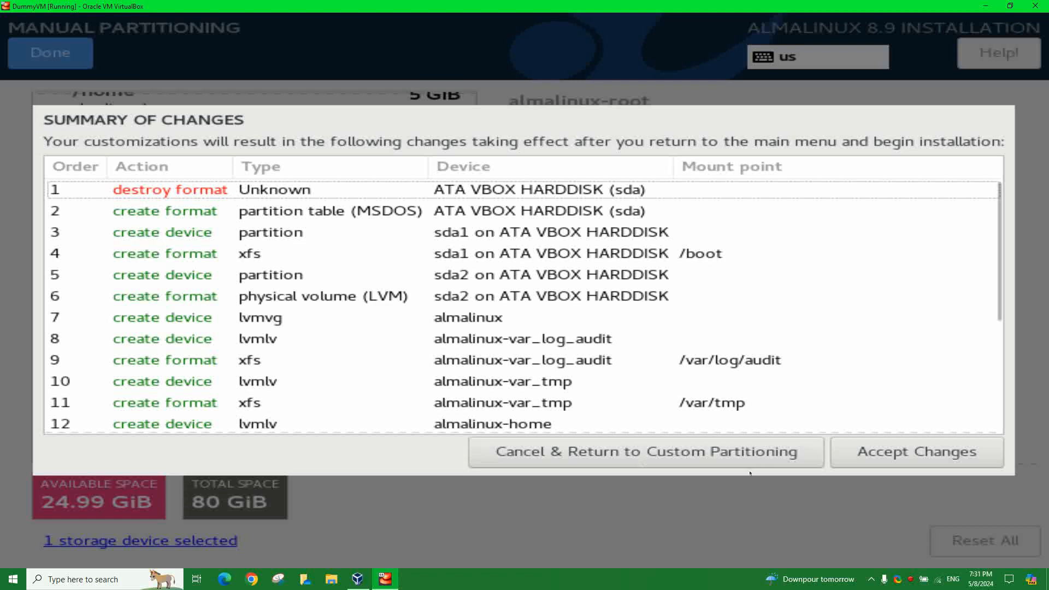
pyautogui.click(880, 452)
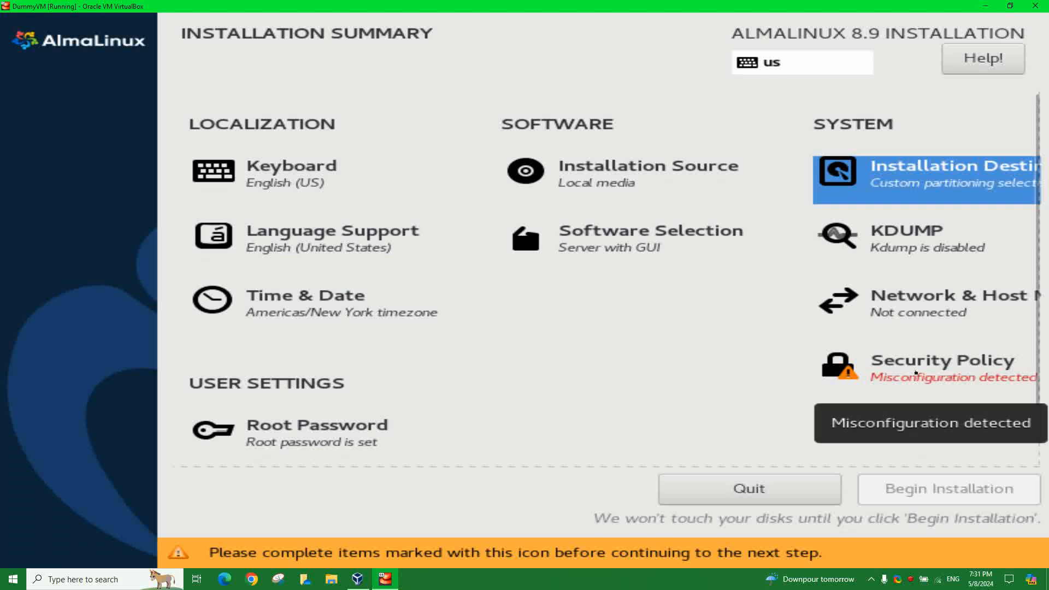
pyautogui.click(915, 372)
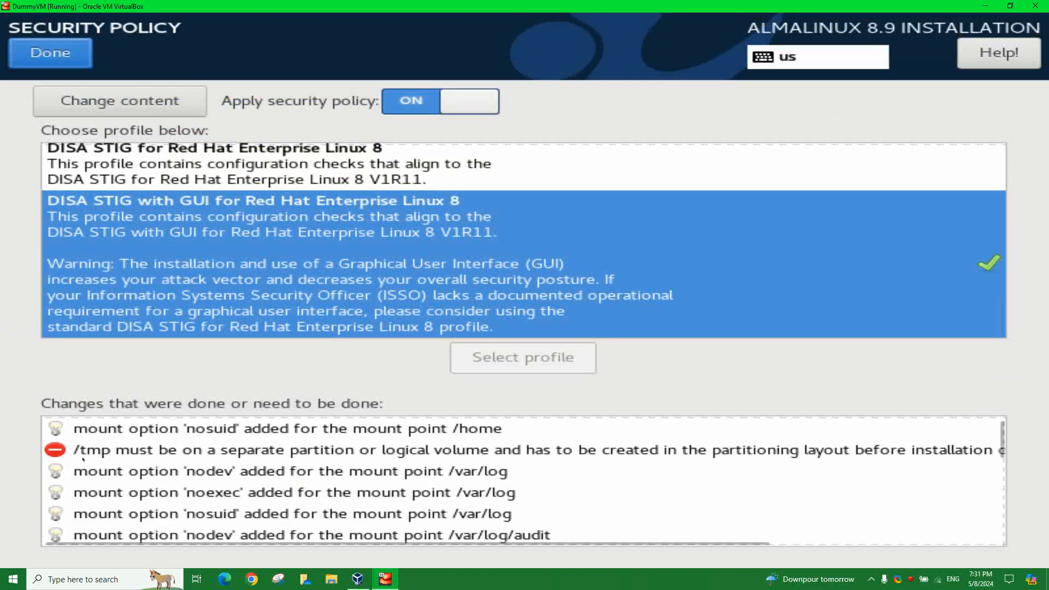
pyautogui.click(51, 52)
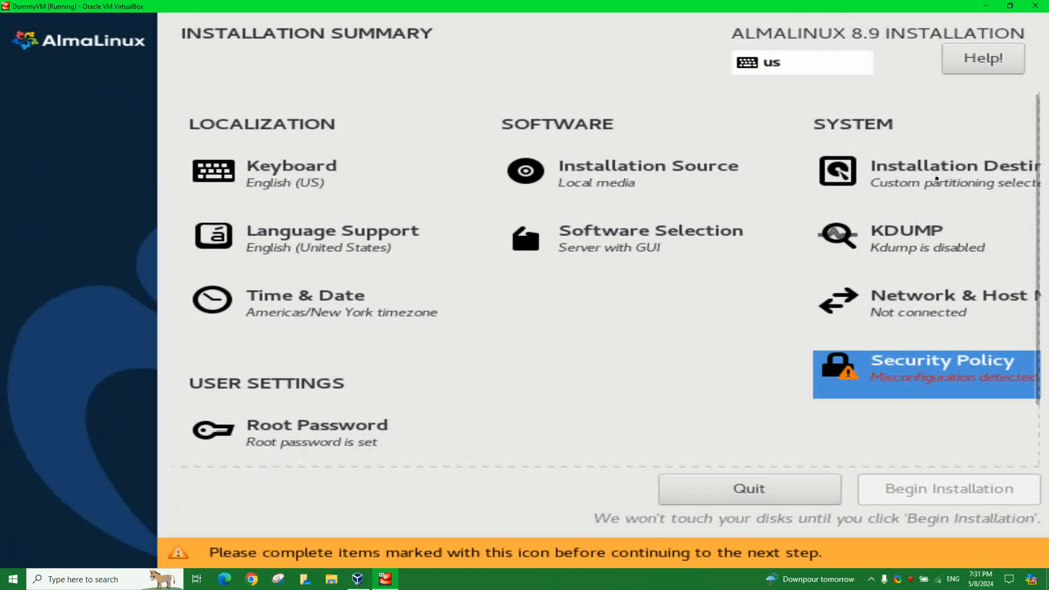
pyautogui.click(932, 182)
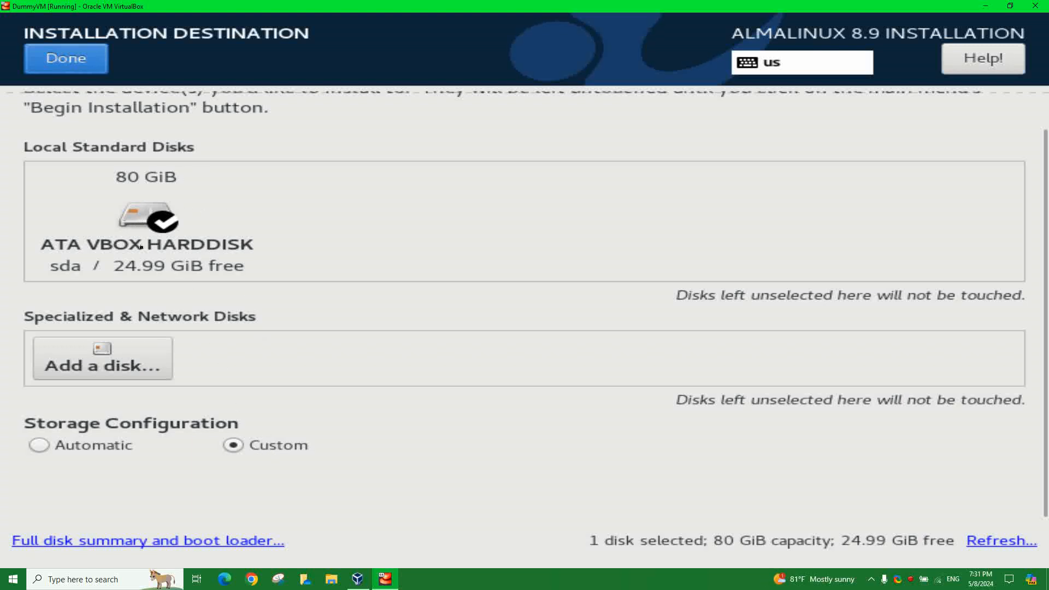
# - Add a 5.0 GiB /tmp mount point to the custom layout, leaving 19.99 GiB available
pyautogui.click(66, 70)
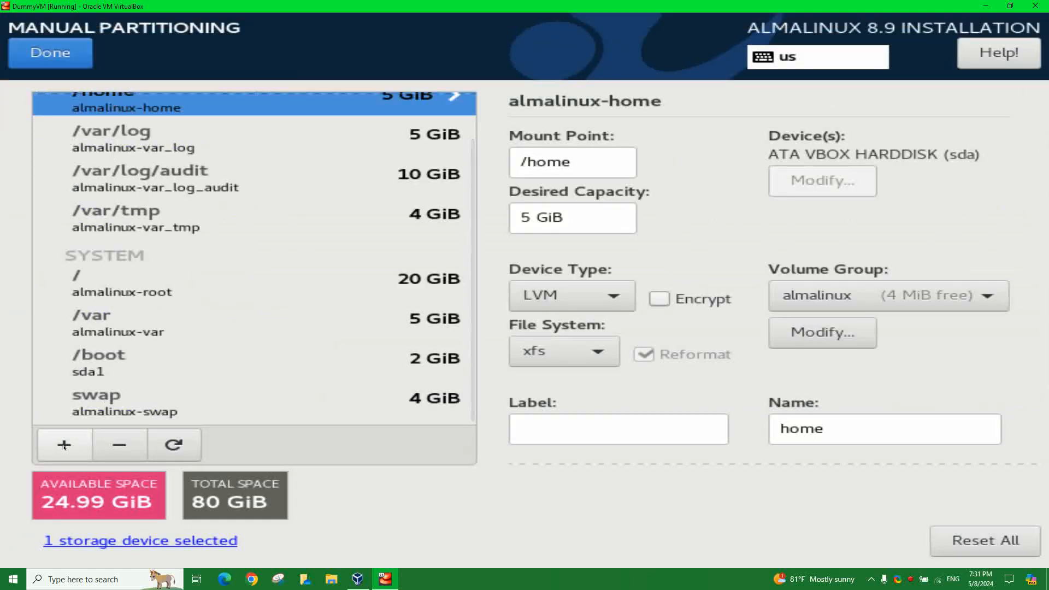
pyautogui.scroll(2, 218, 325)
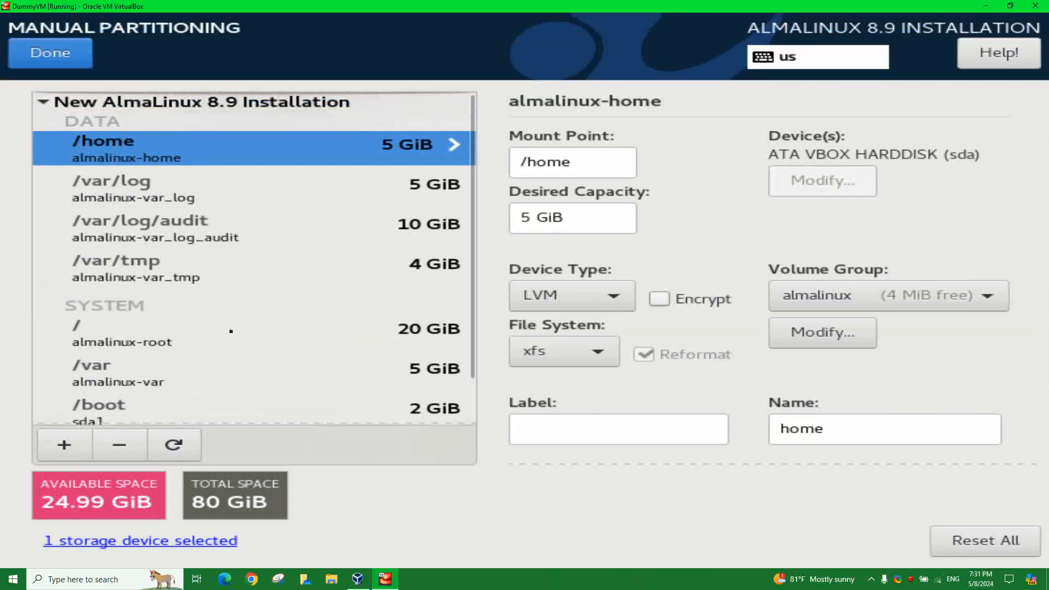
pyautogui.scroll(-2, 186, 279)
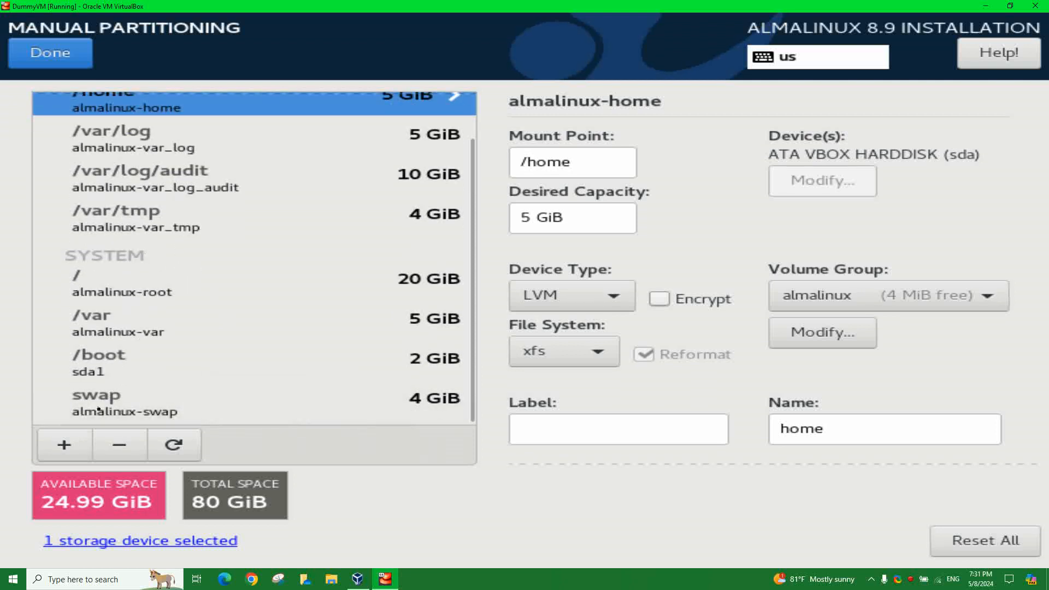
pyautogui.click(64, 444)
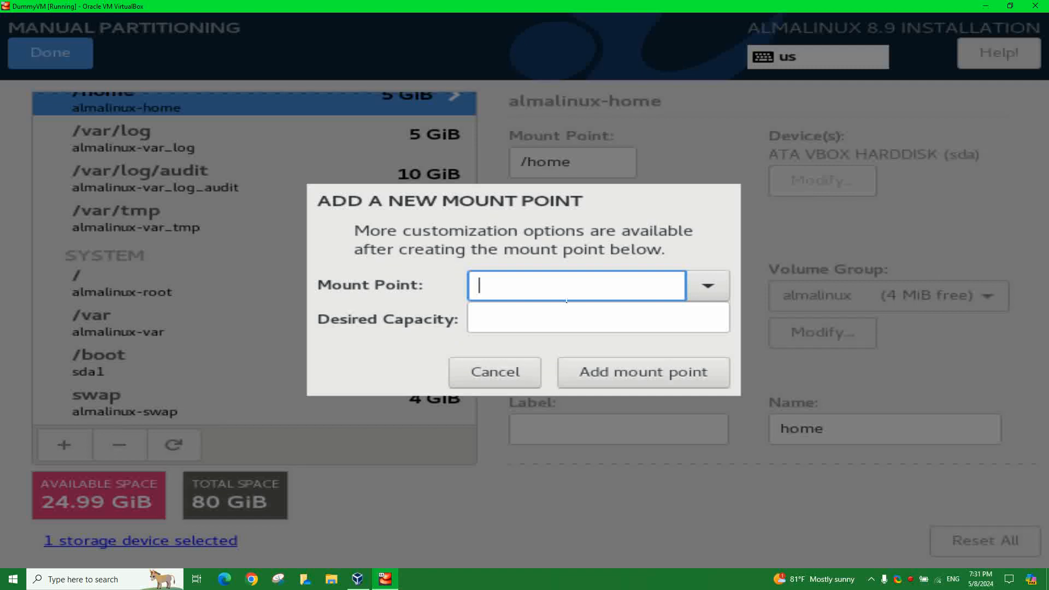
pyautogui.write('/tmp')
pyautogui.click(546, 315)
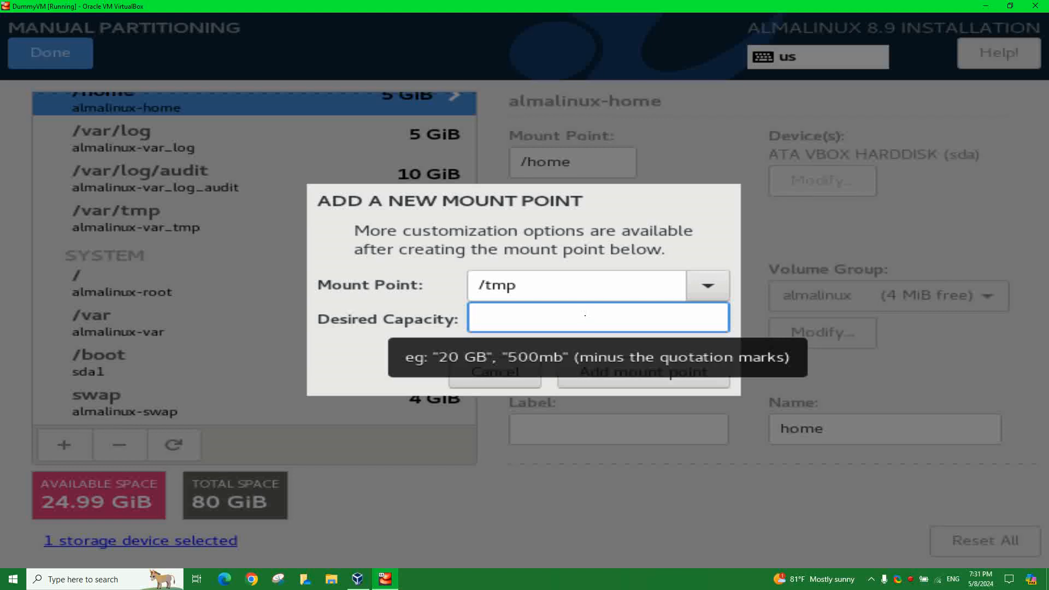
pyautogui.write('5.0 GiB')
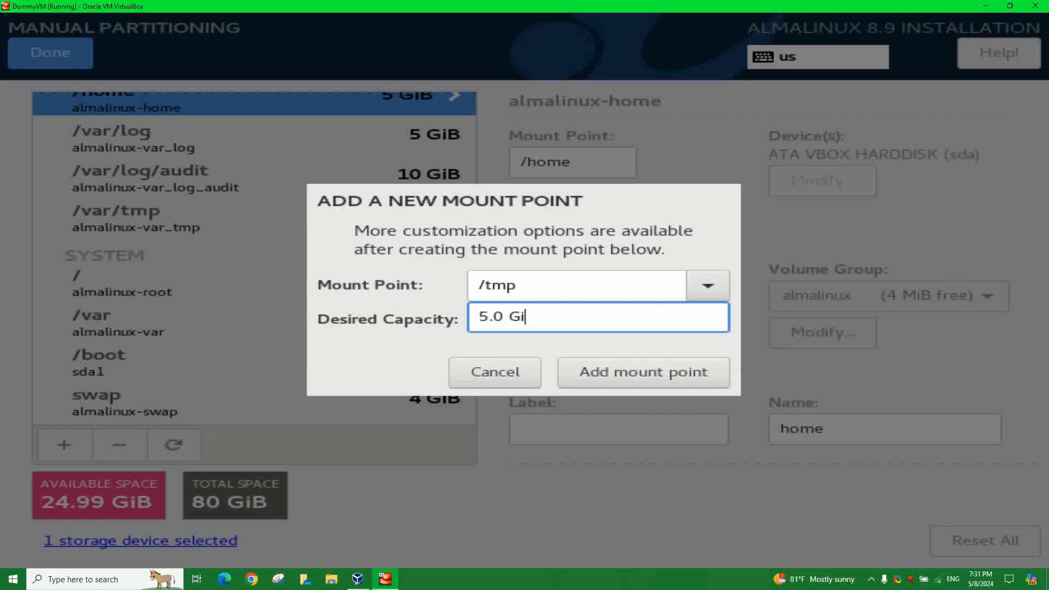
pyautogui.click(650, 373)
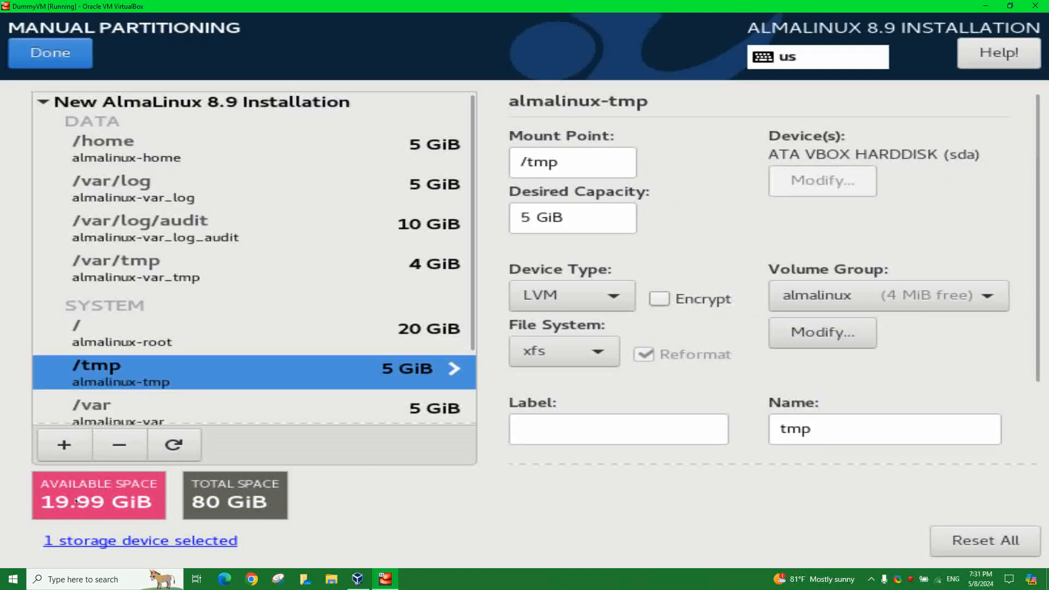
pyautogui.click(134, 334)
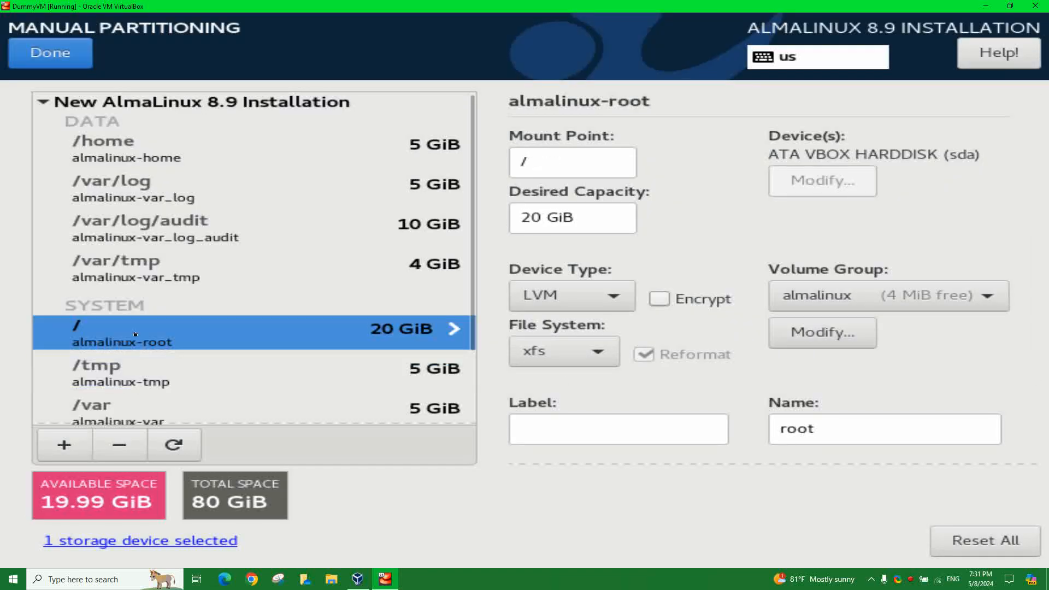
# - Delete the 20 GiB / volume and recreate / with no capacity so it fills 39.99 GiB
pyautogui.click(131, 455)
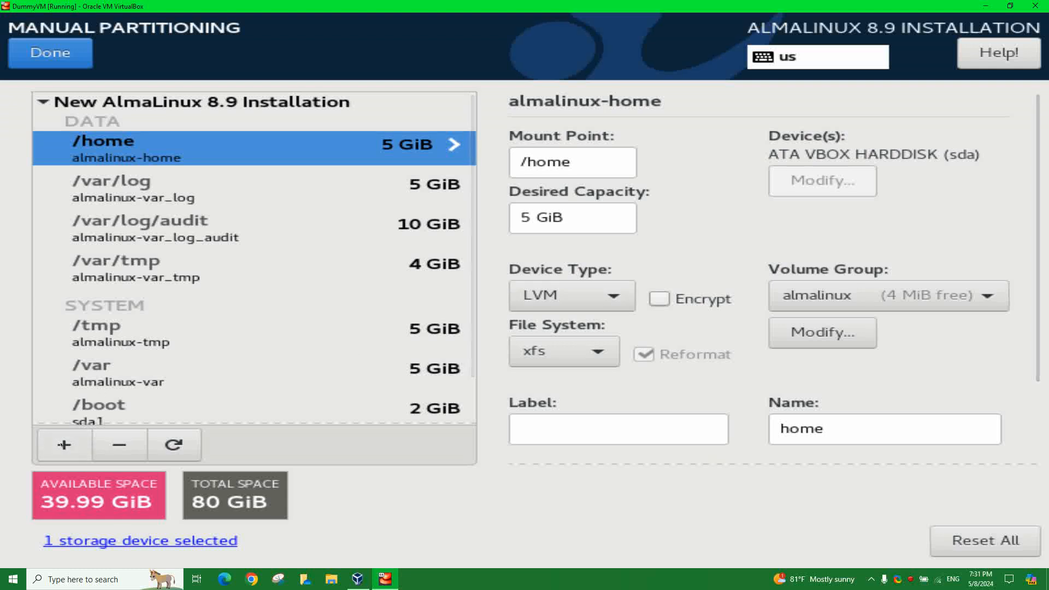
pyautogui.click(55, 453)
pyautogui.click(708, 285)
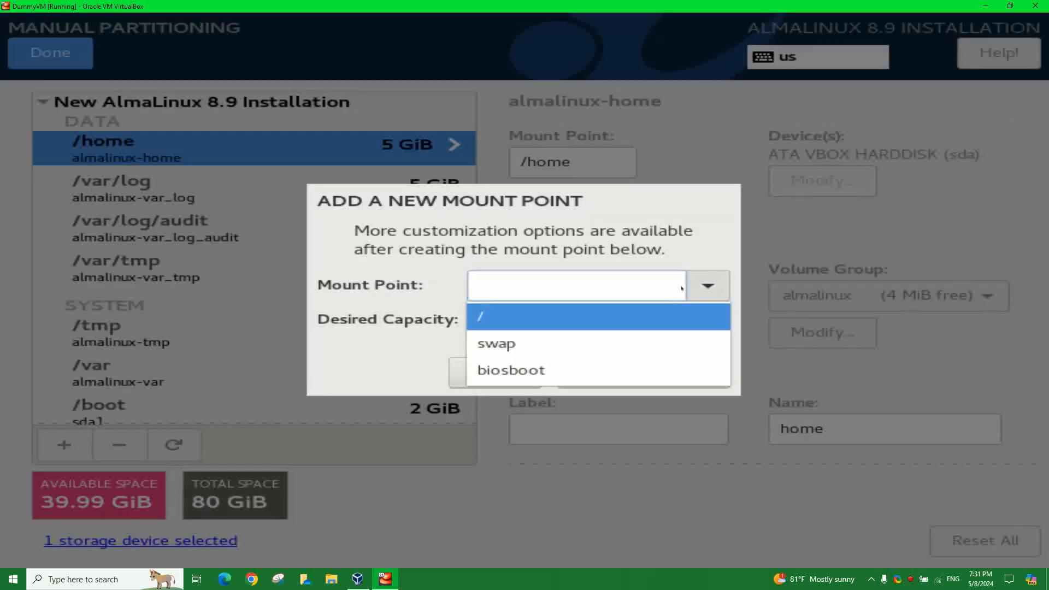
pyautogui.click(524, 318)
pyautogui.click(516, 315)
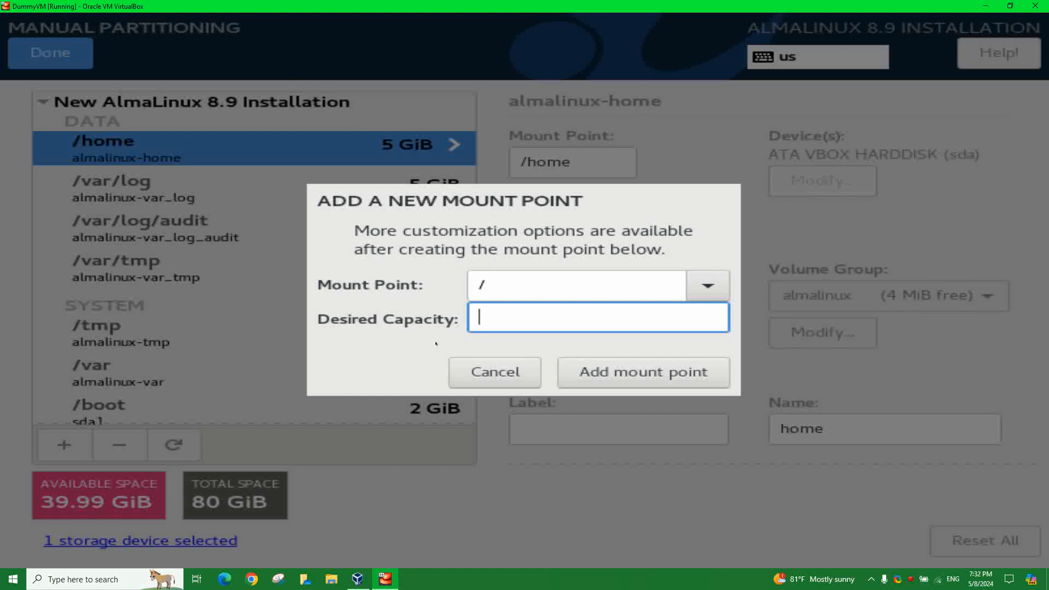
pyautogui.click(592, 372)
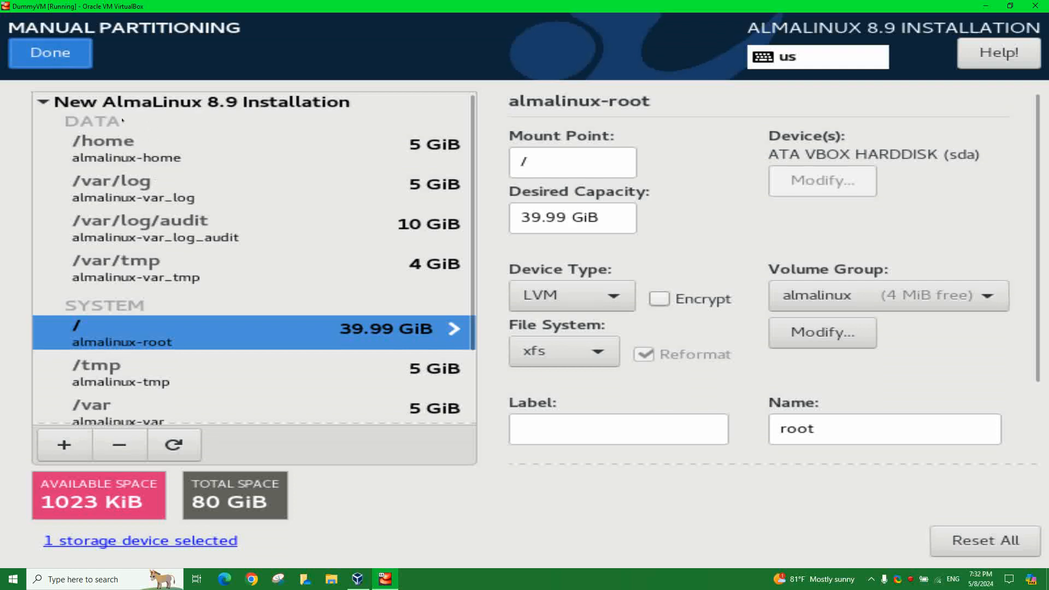
pyautogui.click(51, 52)
# - Accept the partitioning changes and switch the Ethernet connection on in Network & Host Name
pyautogui.click(874, 445)
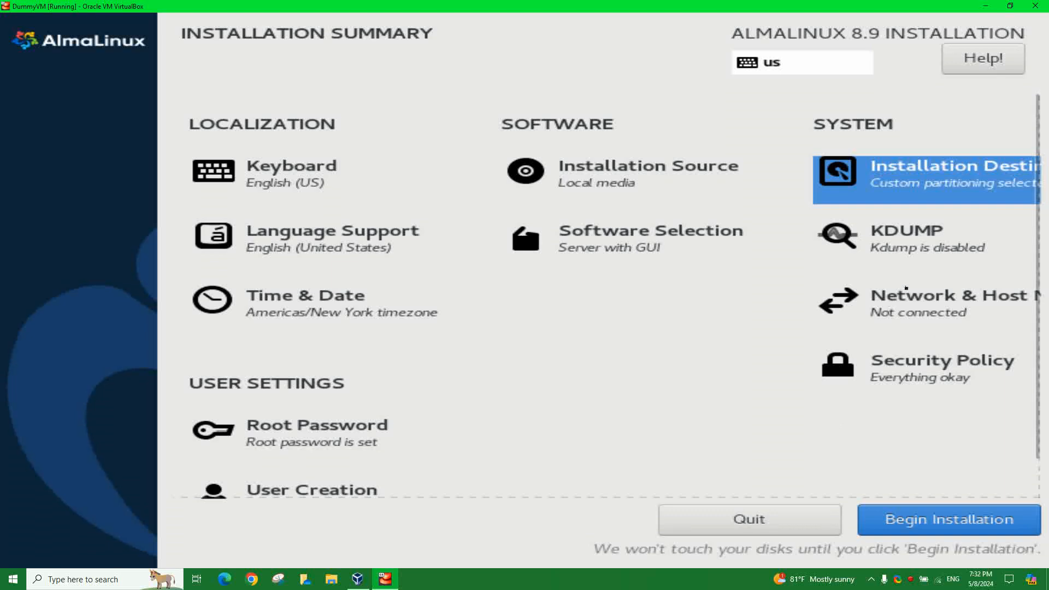
pyautogui.click(909, 311)
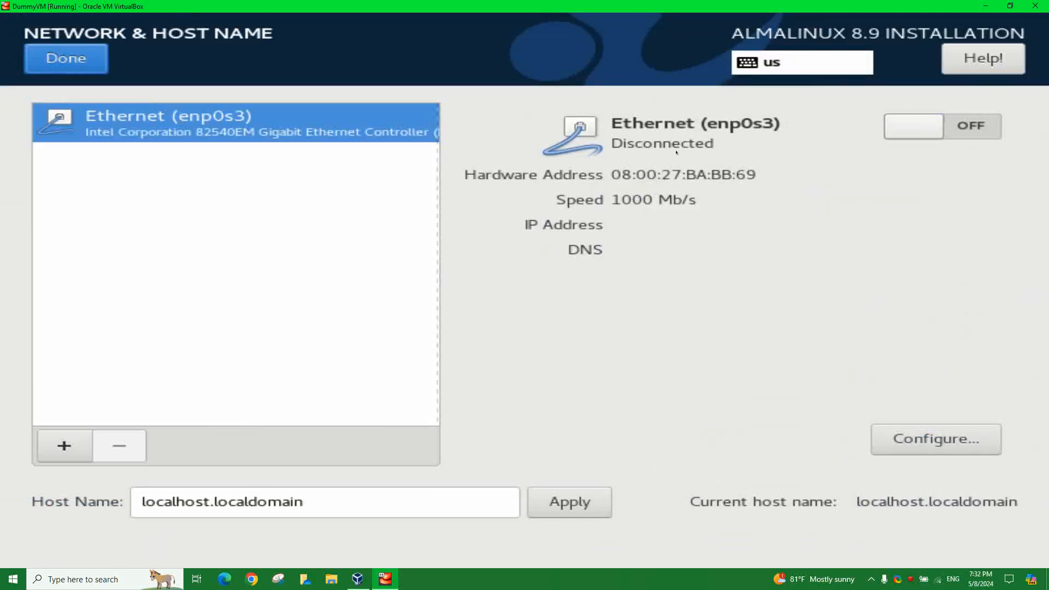
pyautogui.click(922, 127)
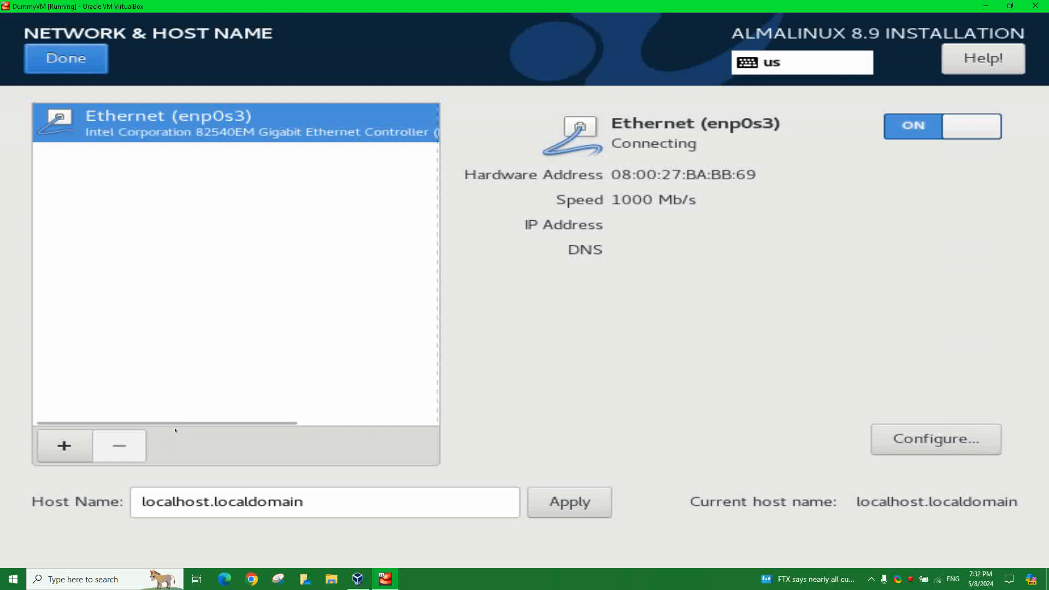
# - Replace the host name with a8-learnrhel2 and apply it
pyautogui.moveTo(315, 501); pyautogui.dragTo(104, 518)
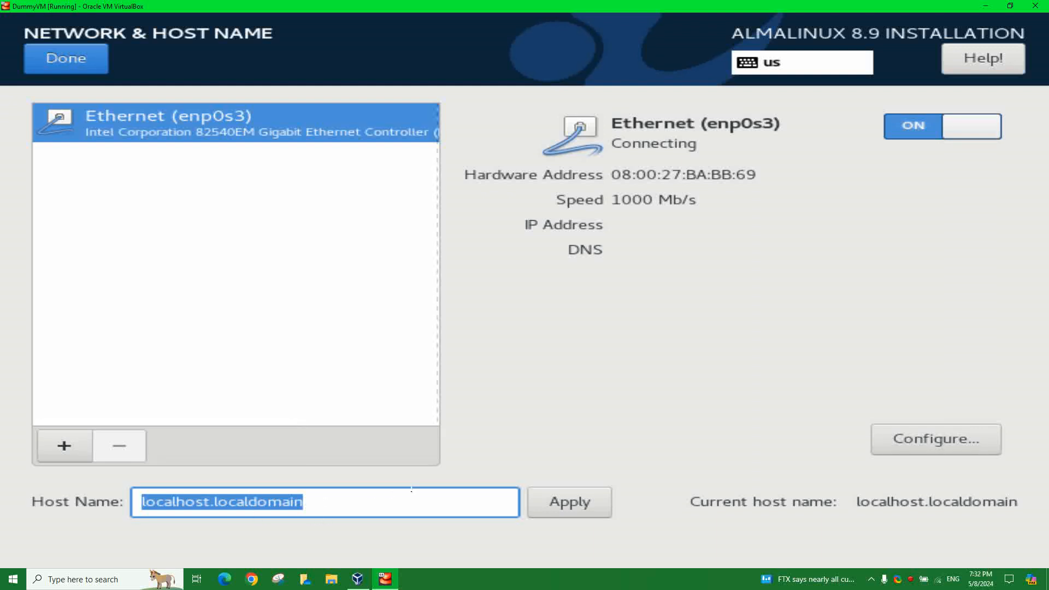
pyautogui.write('a8')
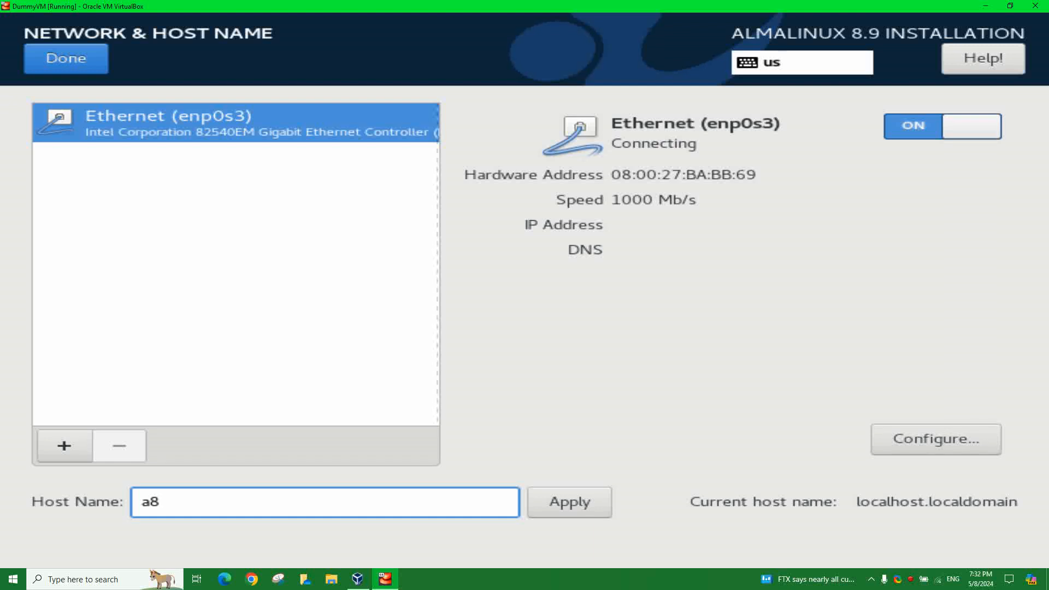
pyautogui.write('-learnrhel2')
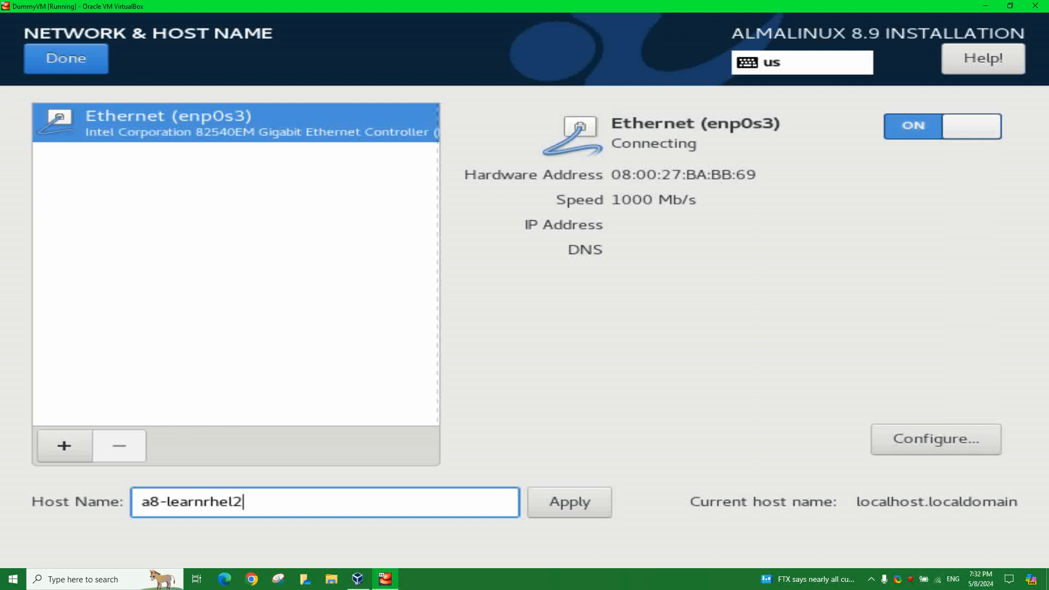
pyautogui.click(556, 502)
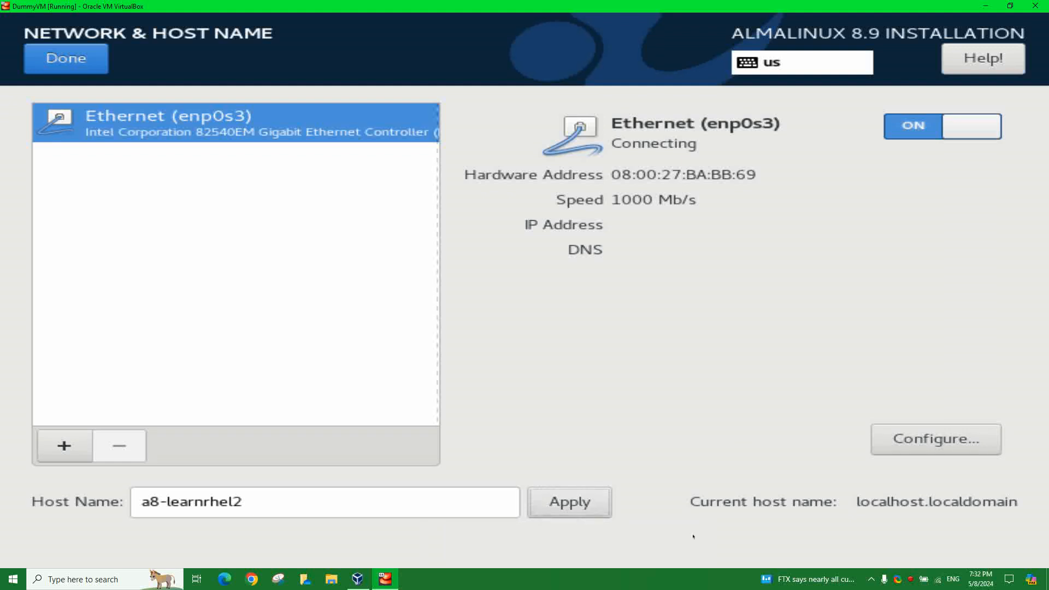
pyautogui.click(583, 508)
pyautogui.click(577, 508)
pyautogui.click(583, 502)
pyautogui.click(584, 502)
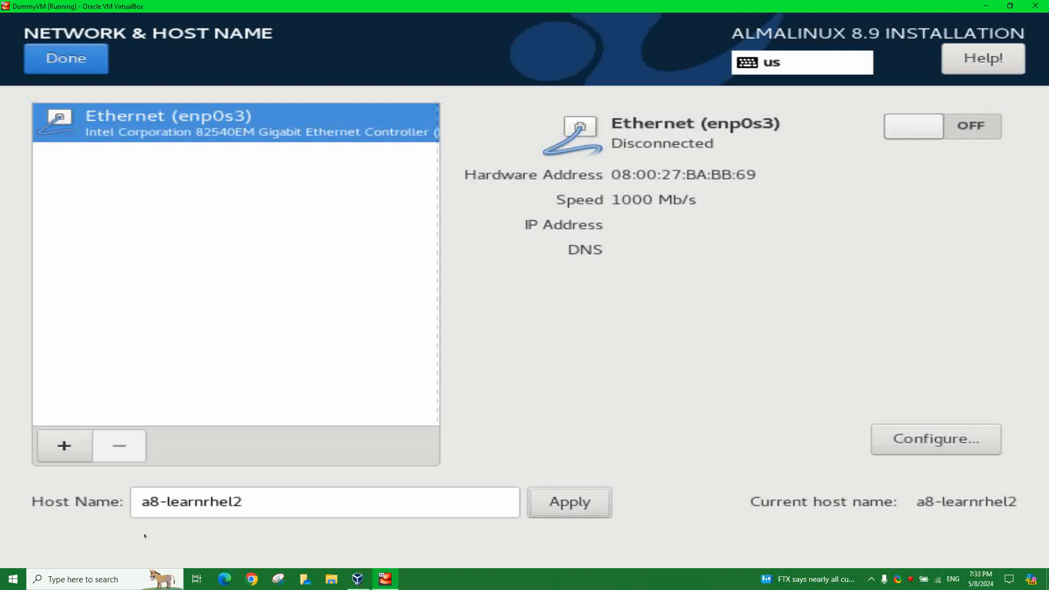
# - In enp0s3's IPv4 settings, set DHCP client ID a8-learnrhel and require IPv4 addressing
pyautogui.click(931, 447)
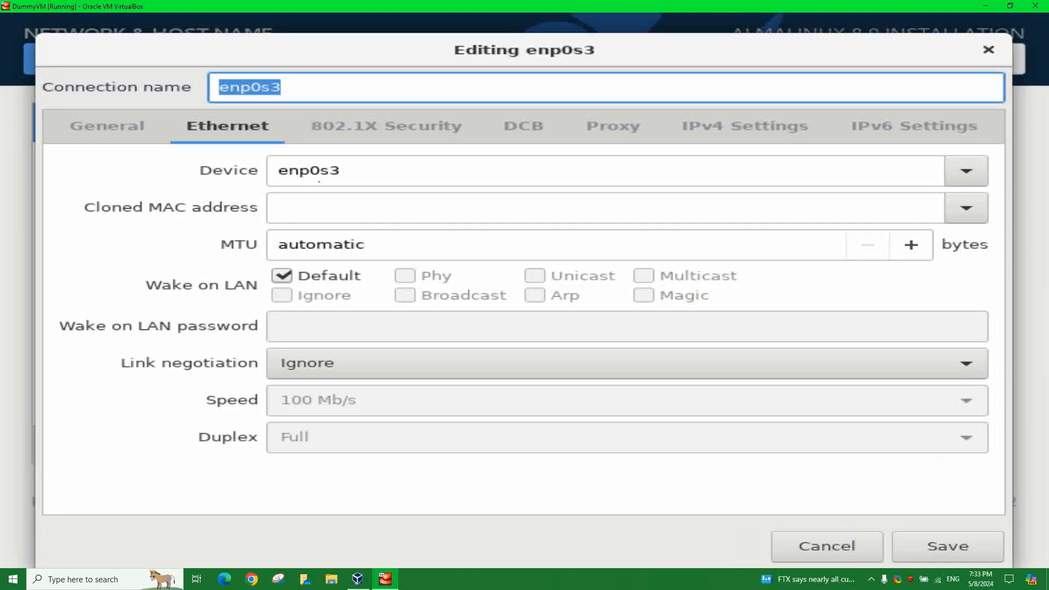
pyautogui.doubleClick(283, 173)
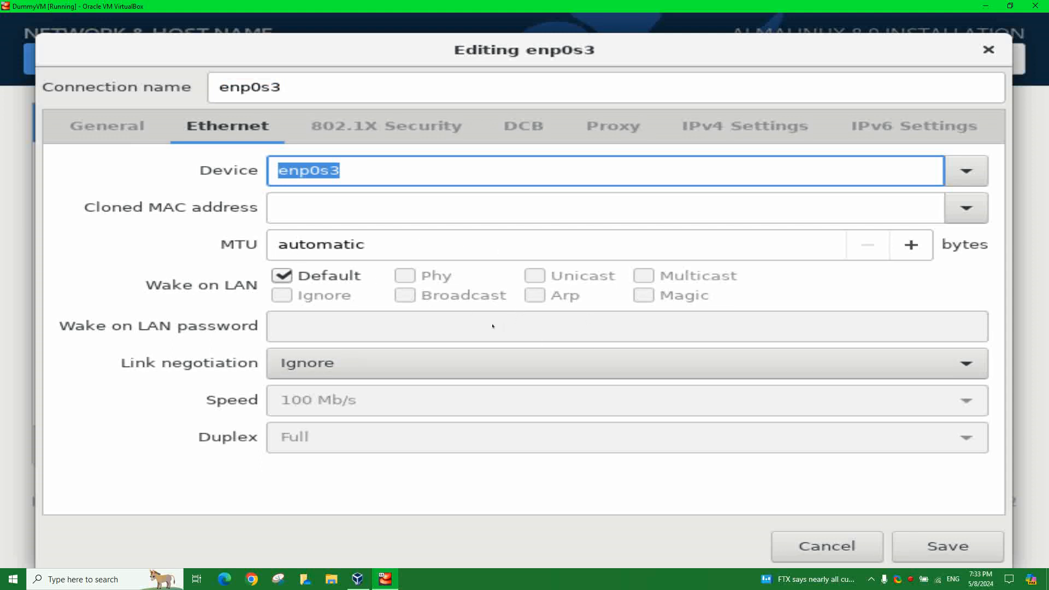
pyautogui.click(732, 126)
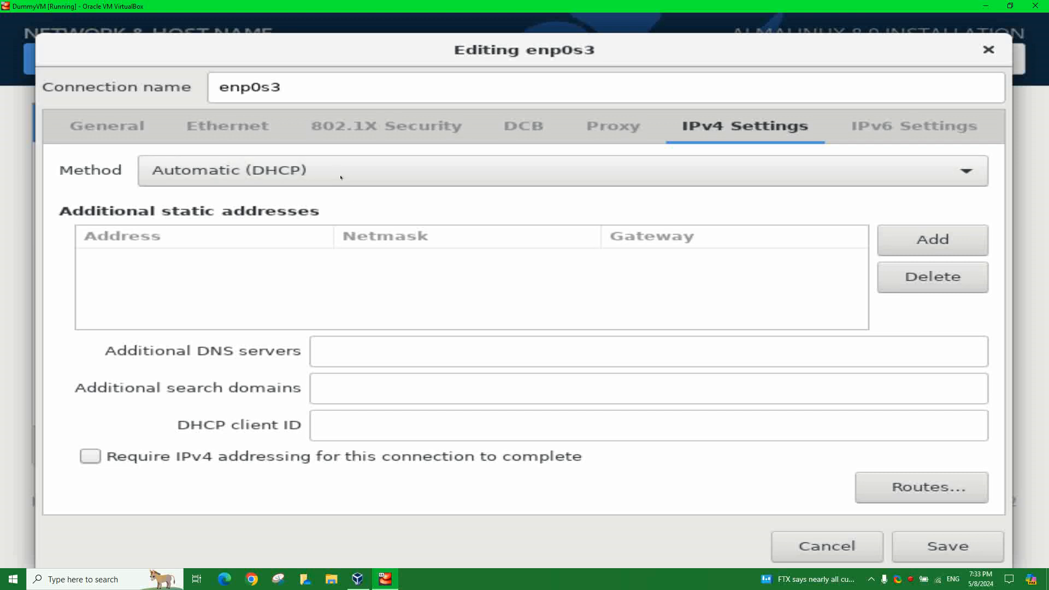
pyautogui.click(548, 425)
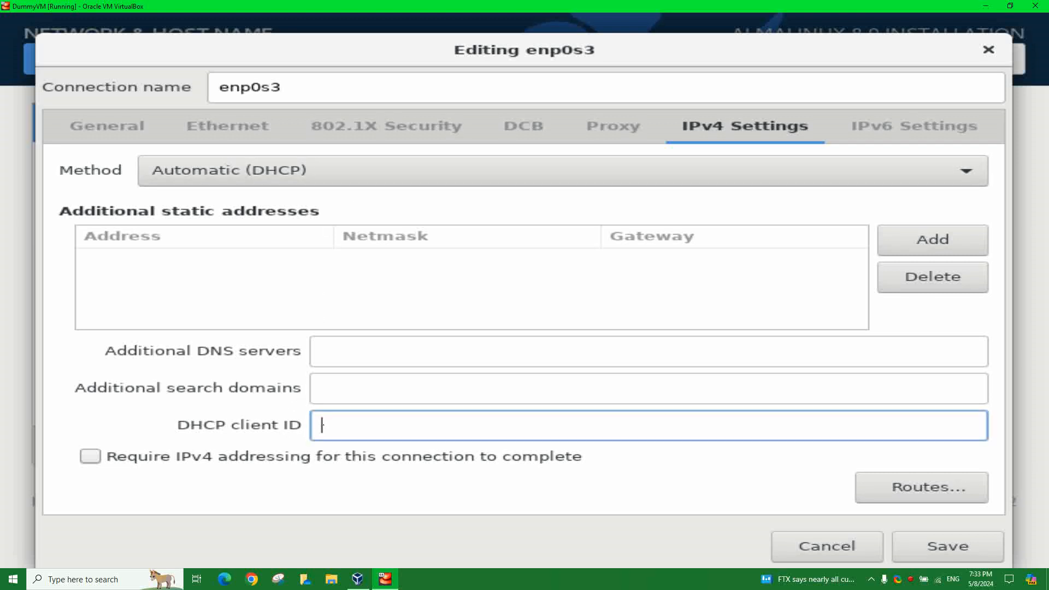
pyautogui.write('a')
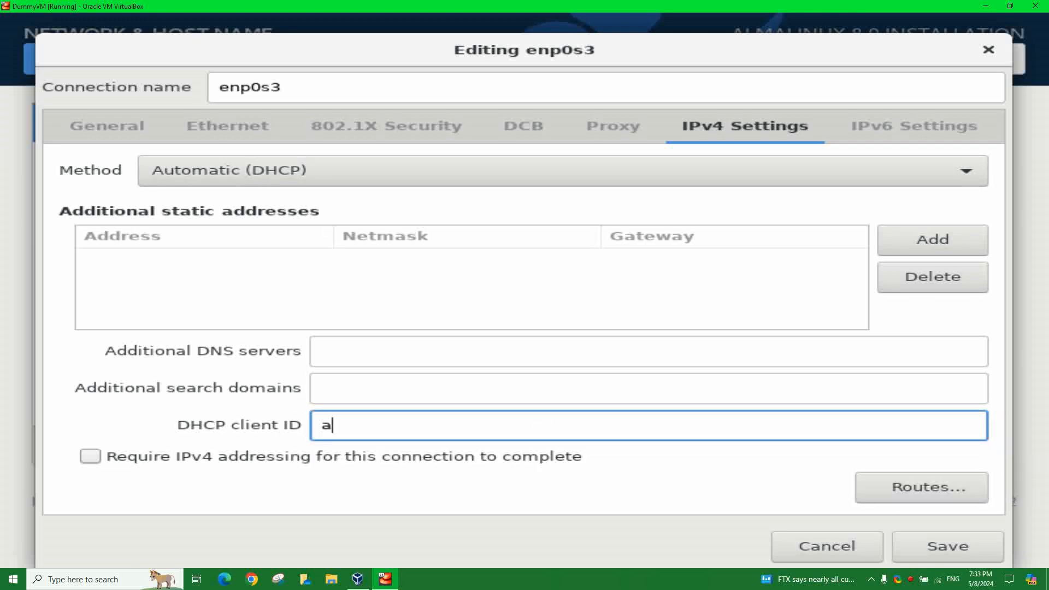
pyautogui.write('8-learnrhel')
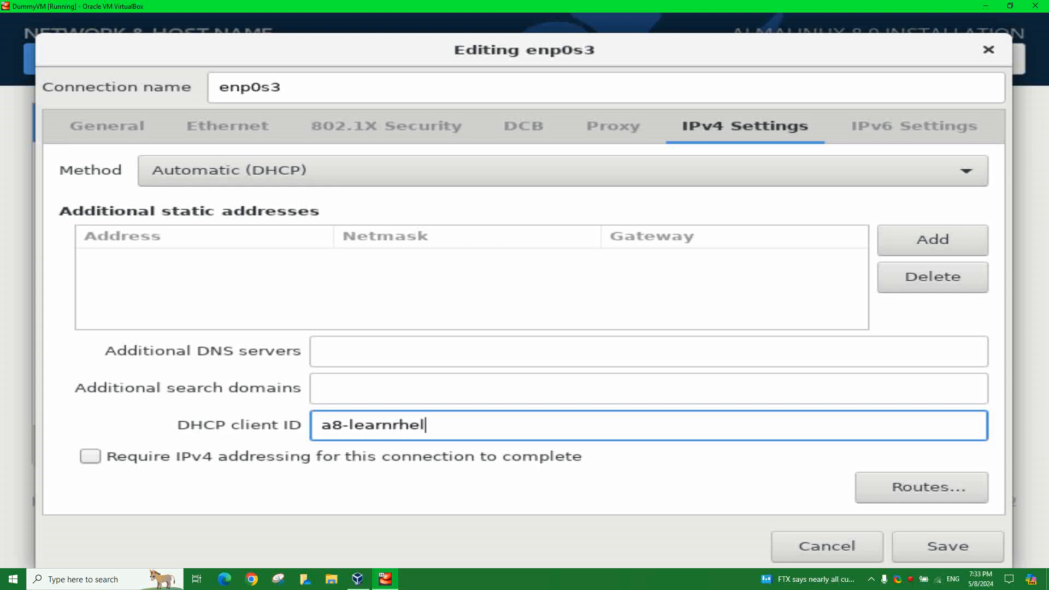
pyautogui.click(425, 463)
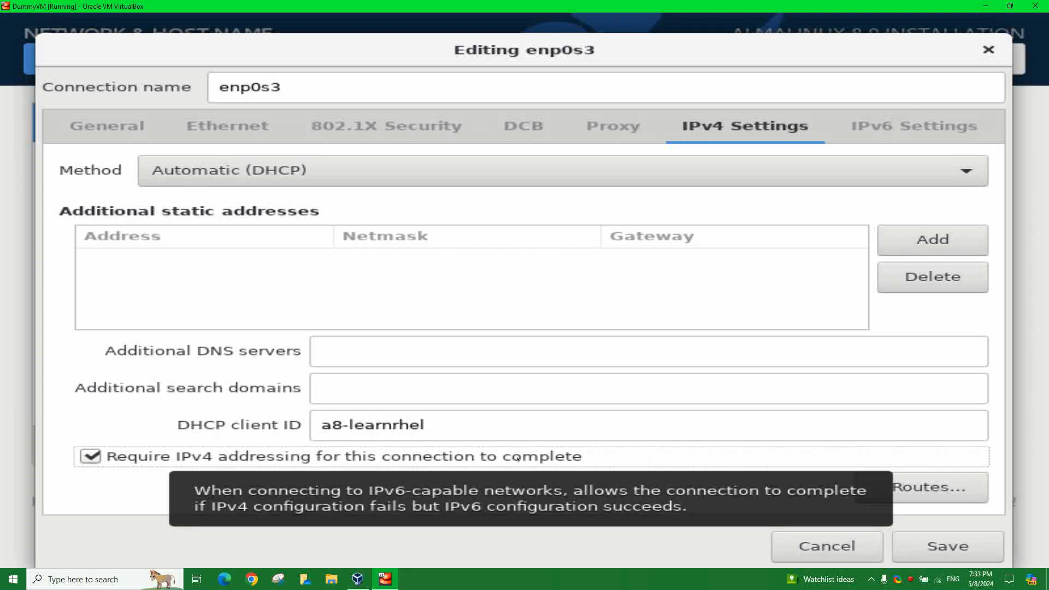
pyautogui.click(382, 385)
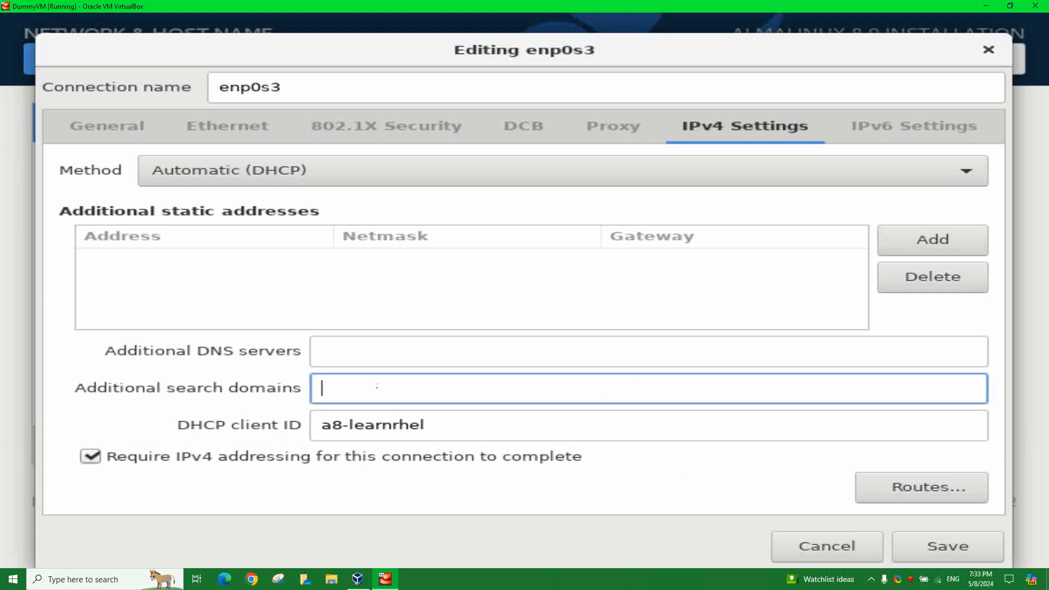
pyautogui.click(355, 348)
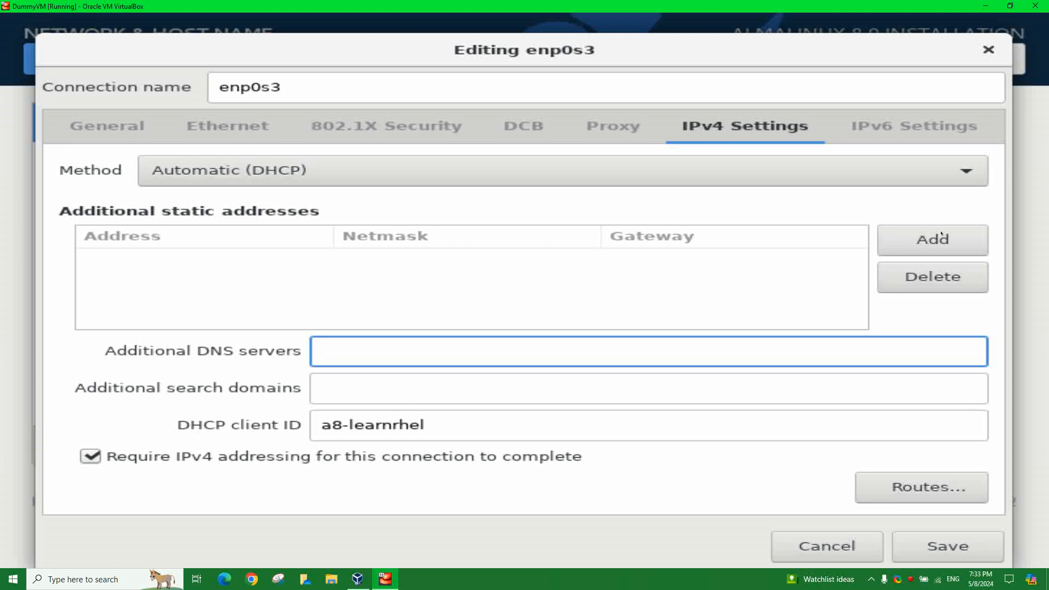
# - Set the IPv6 method to Disabled and save the connection
pyautogui.click(886, 130)
pyautogui.click(293, 173)
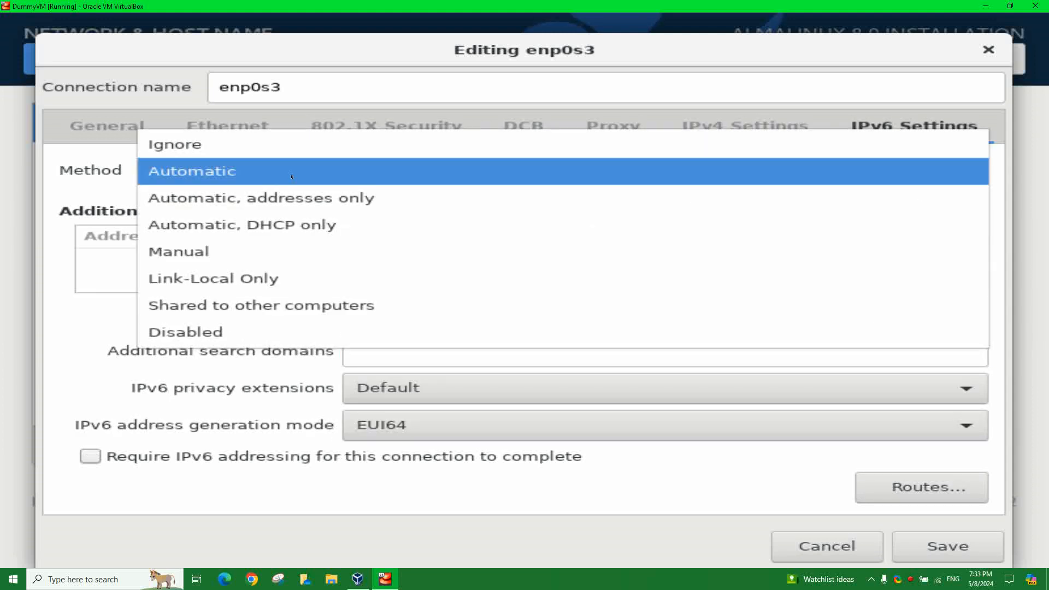
pyautogui.click(225, 332)
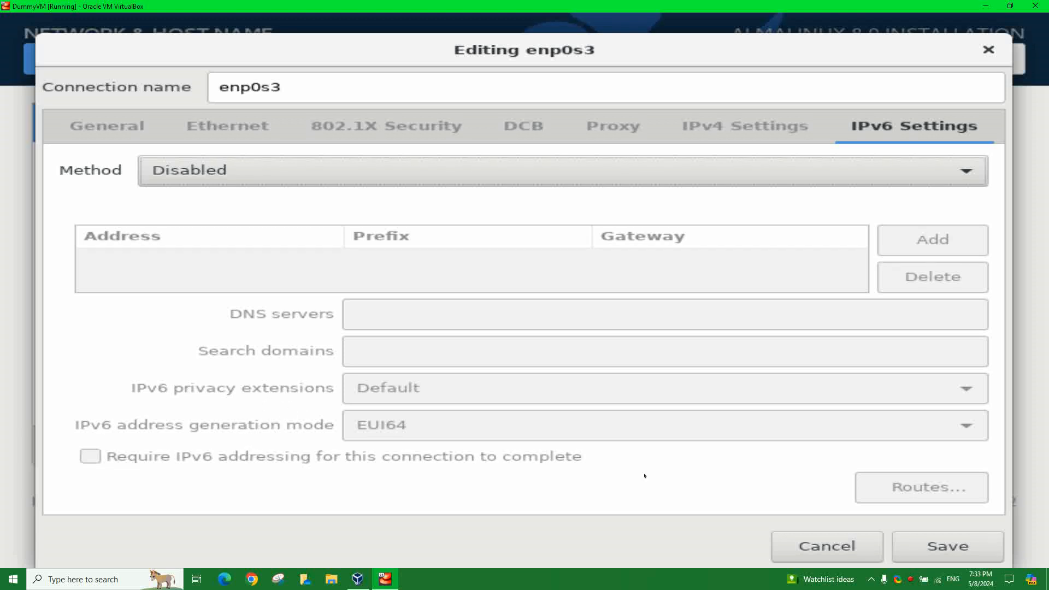
pyautogui.click(942, 547)
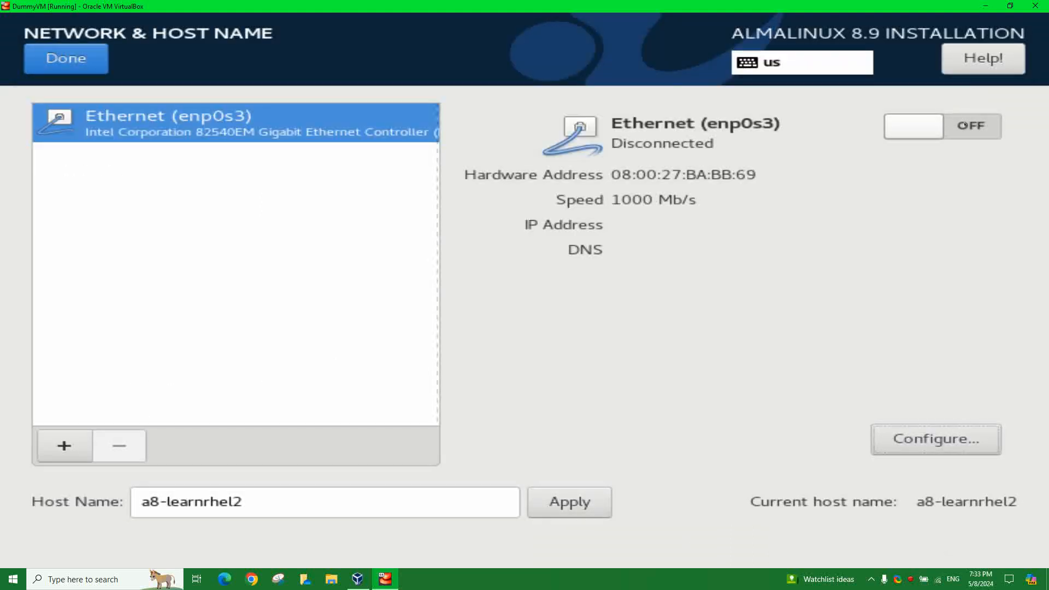
# - Turn Ethernet back on, return to the summary, and go to User Creation
pyautogui.click(923, 129)
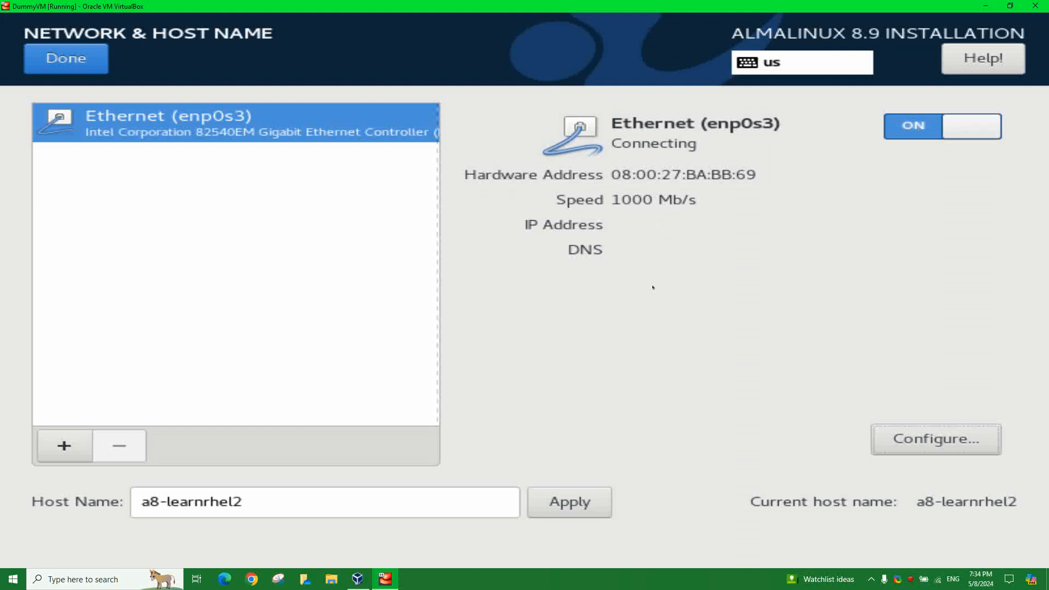
pyautogui.click(80, 64)
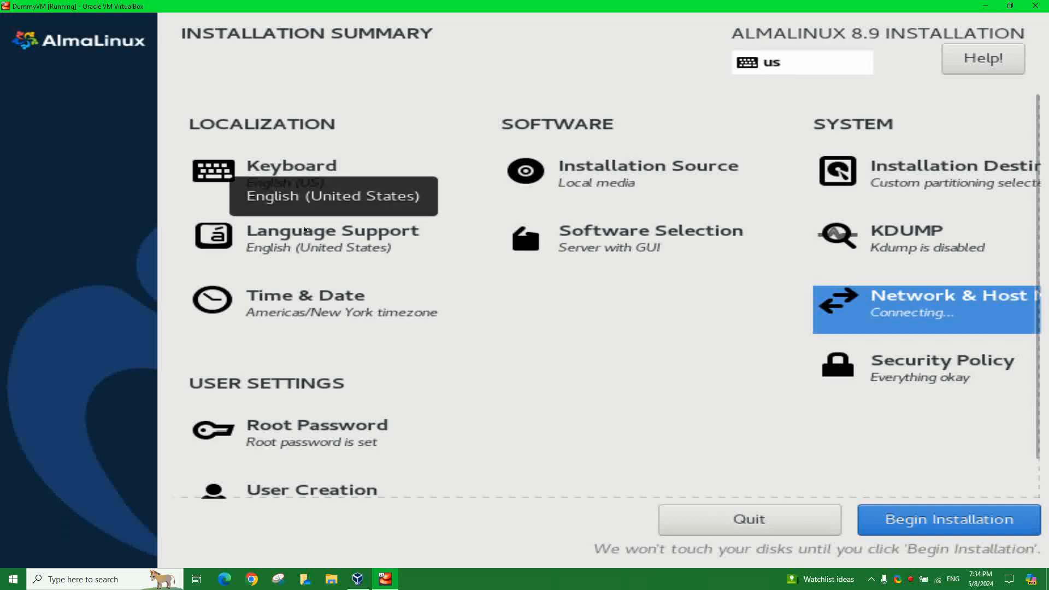
pyautogui.scroll(-1, 311, 437)
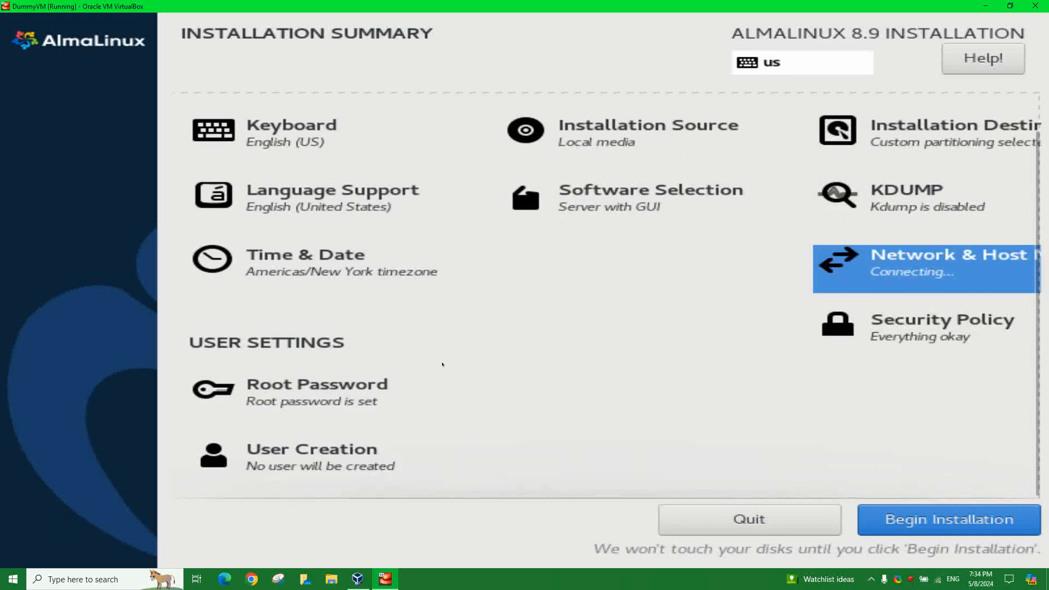
pyautogui.click(319, 447)
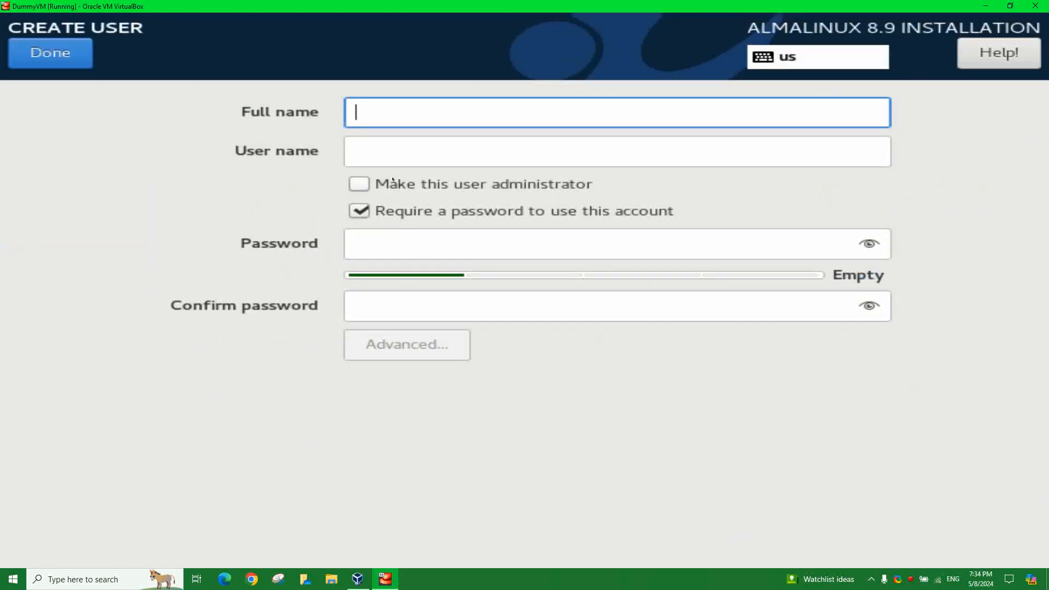
# - Enter user learnrheluser as an administrator and set and confirm the account password
pyautogui.write('w')
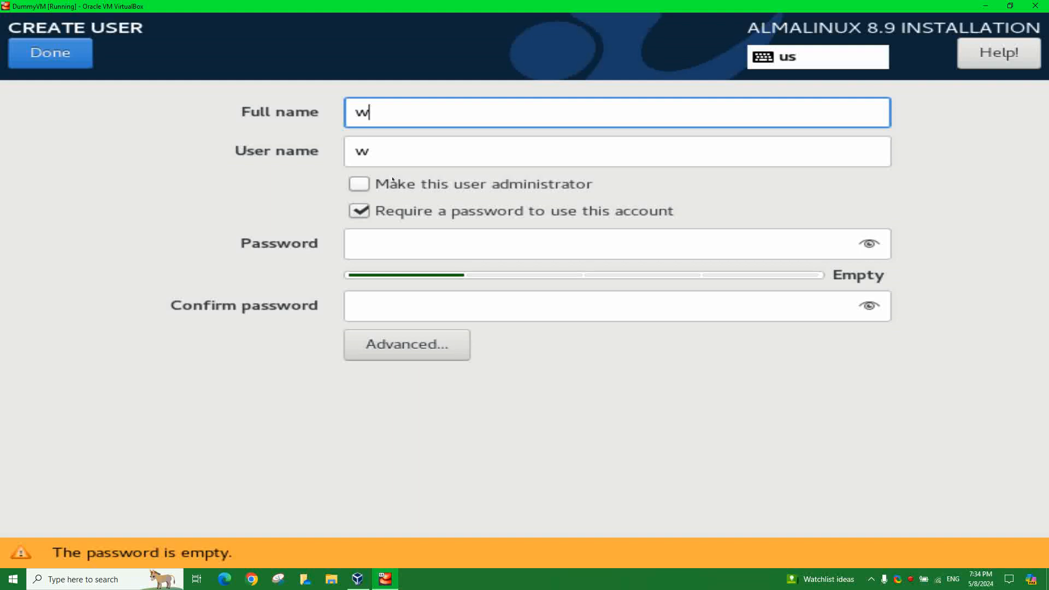
pyautogui.press('BackSpace')
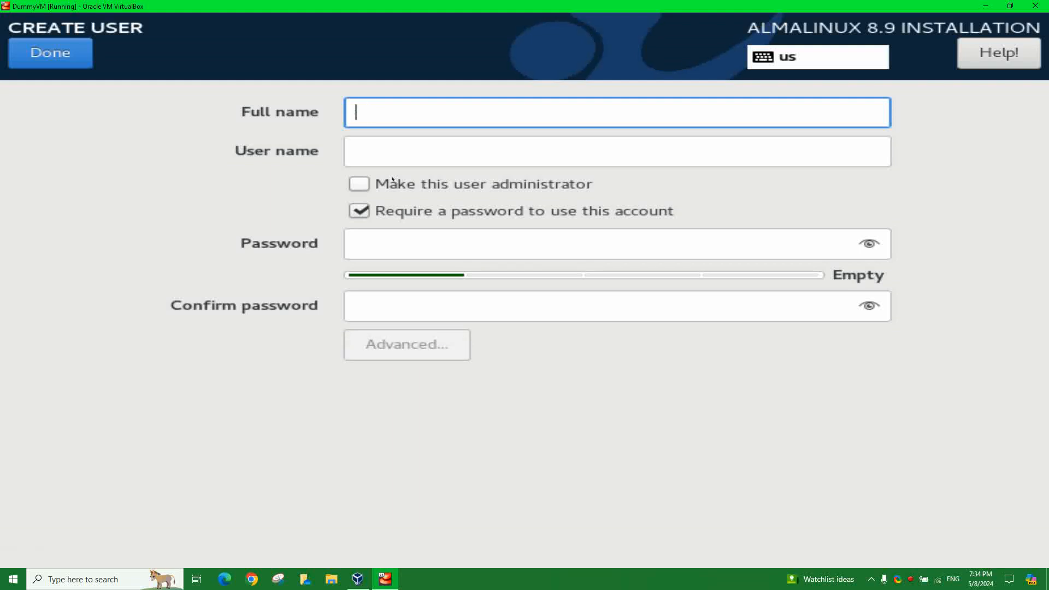
pyautogui.write('learnrh')
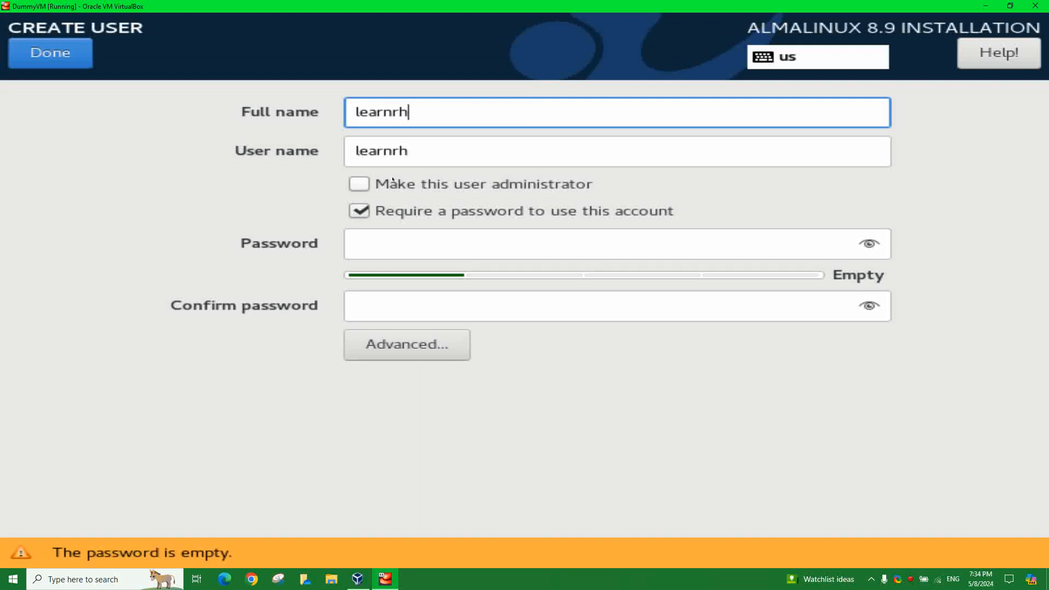
pyautogui.write('eluser')
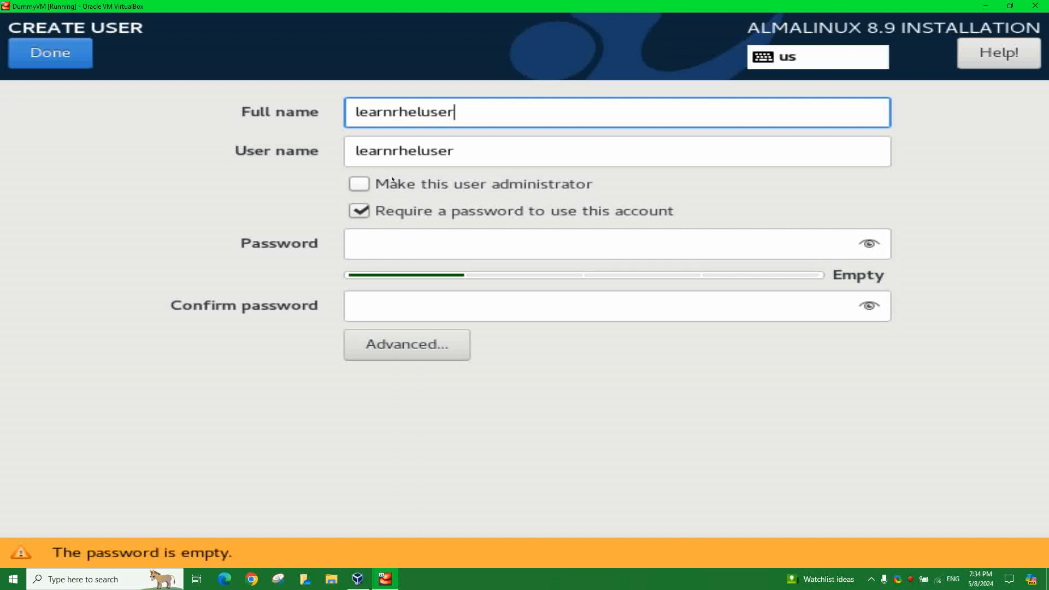
pyautogui.click(360, 184)
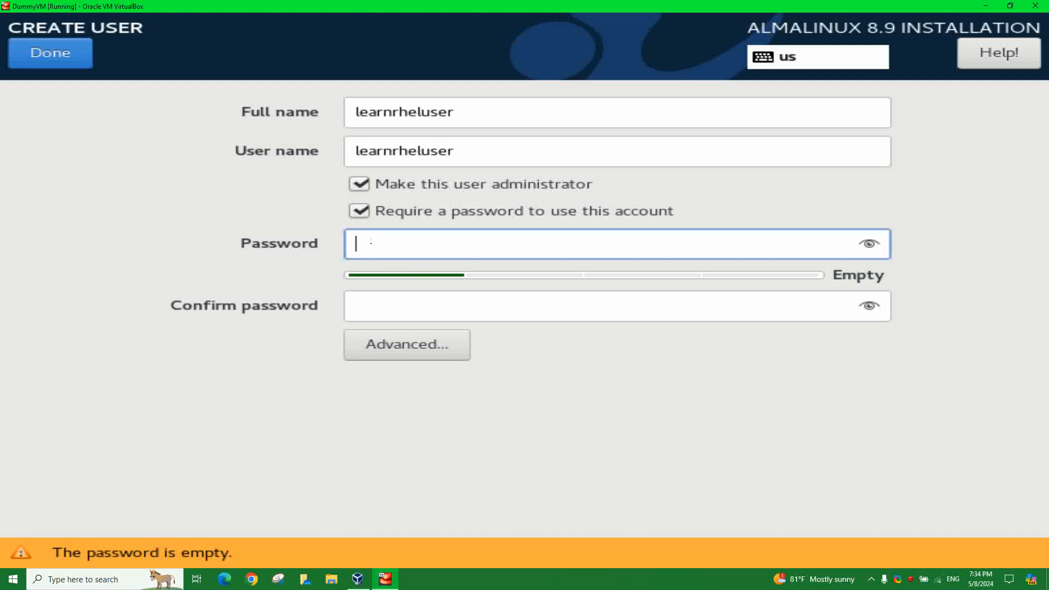
pyautogui.click(385, 250)
pyautogui.write('********')
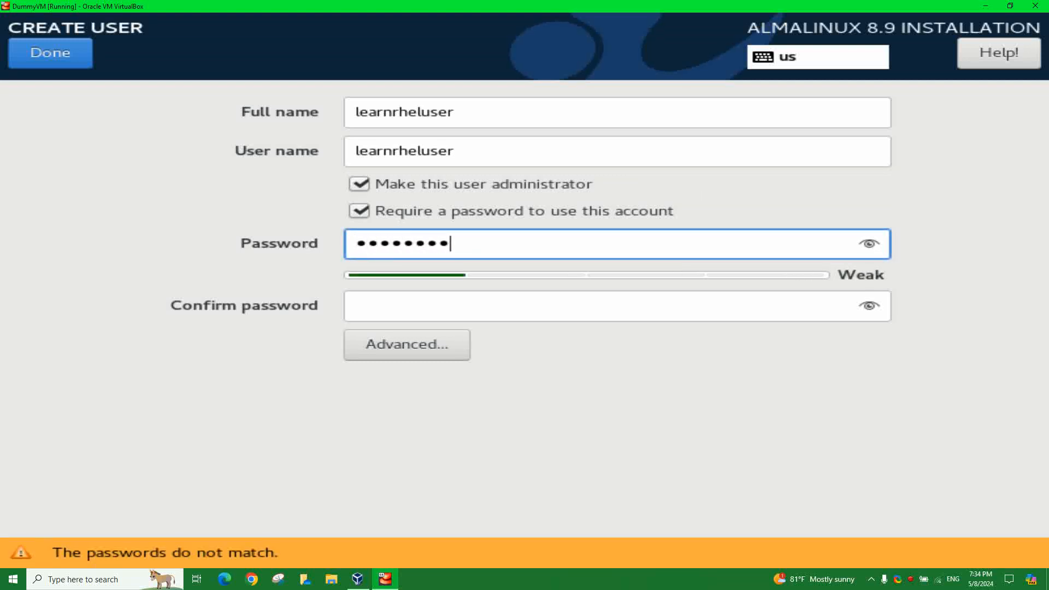
pyautogui.write('********')
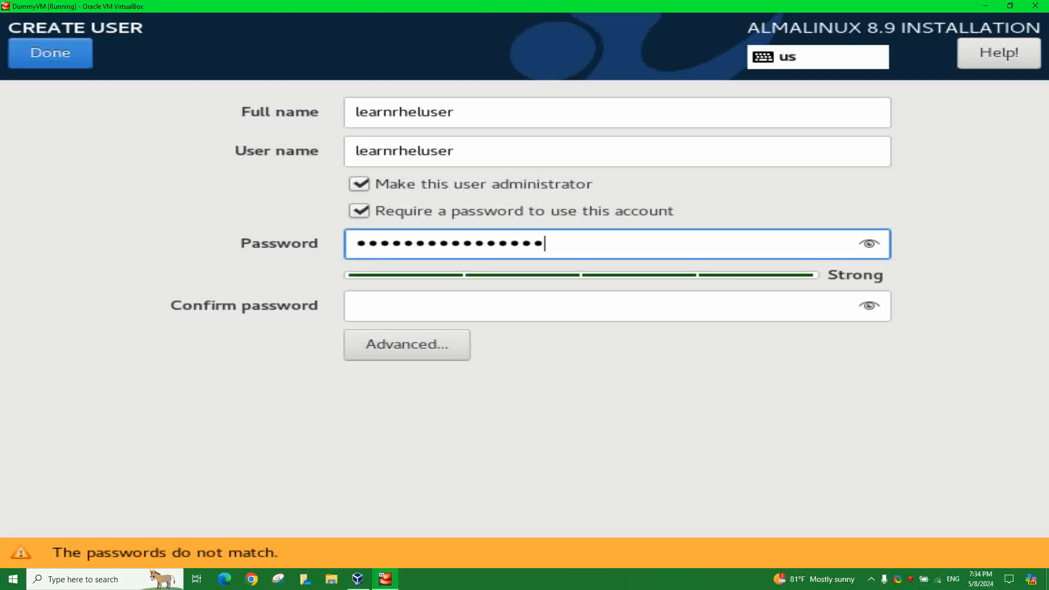
pyautogui.click(437, 314)
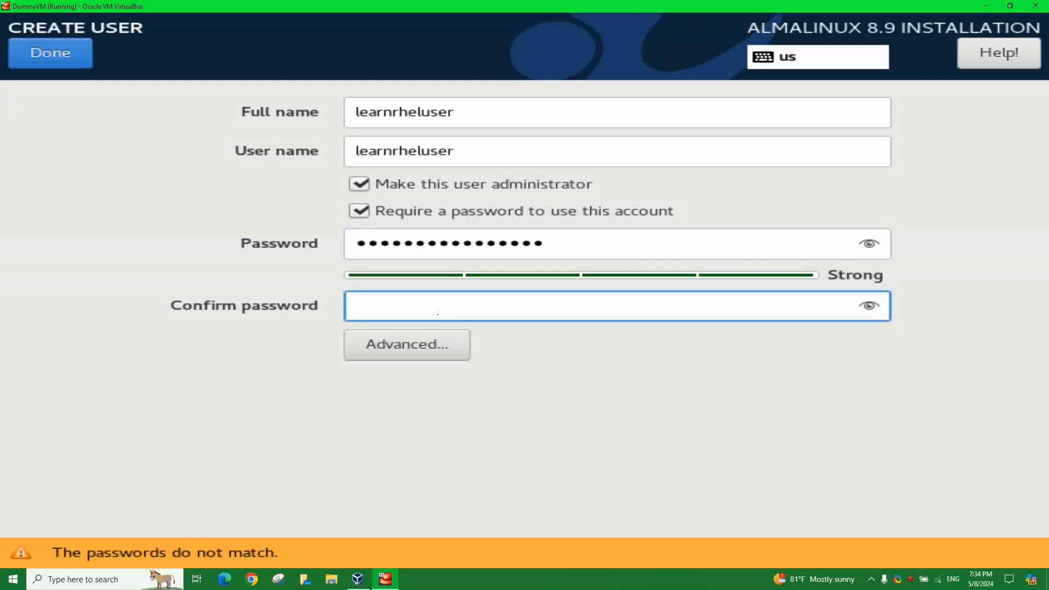
pyautogui.write('****************')
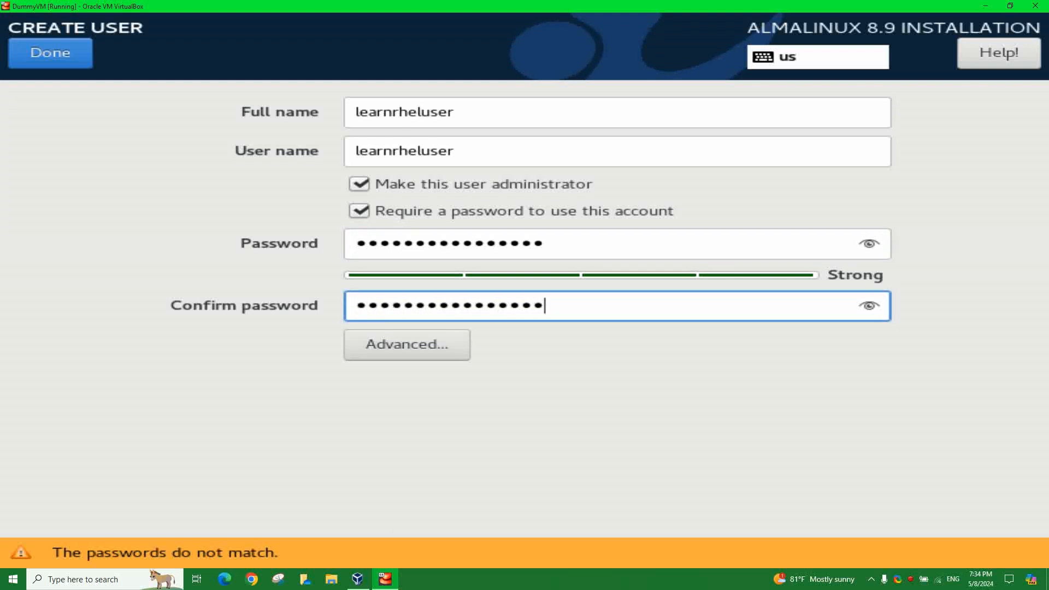
# - Enable manual user and group IDs (1000) in the advanced user settings and save
pyautogui.click(407, 344)
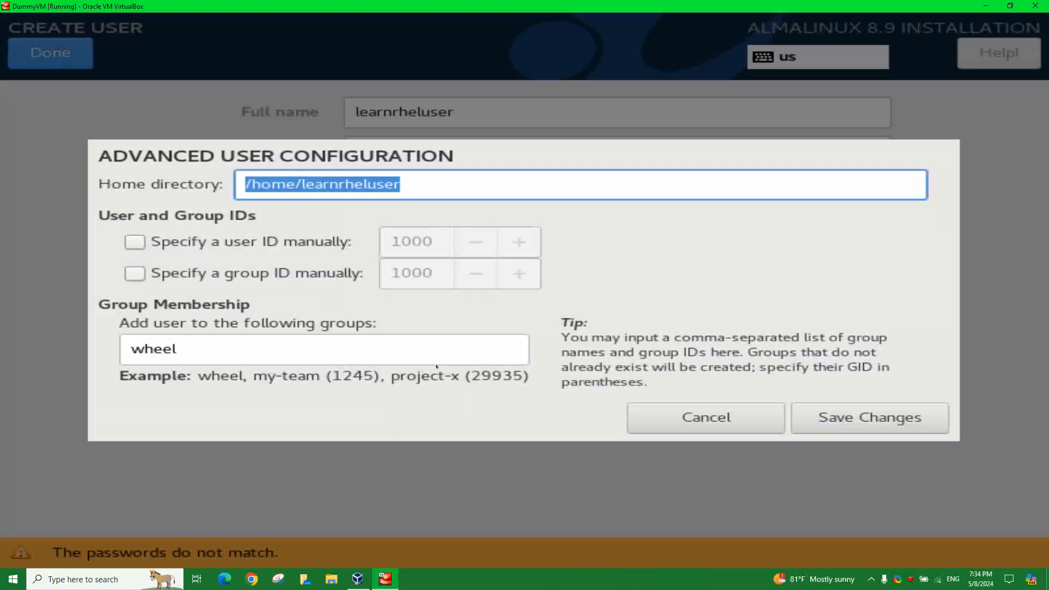
pyautogui.click(204, 251)
pyautogui.click(204, 273)
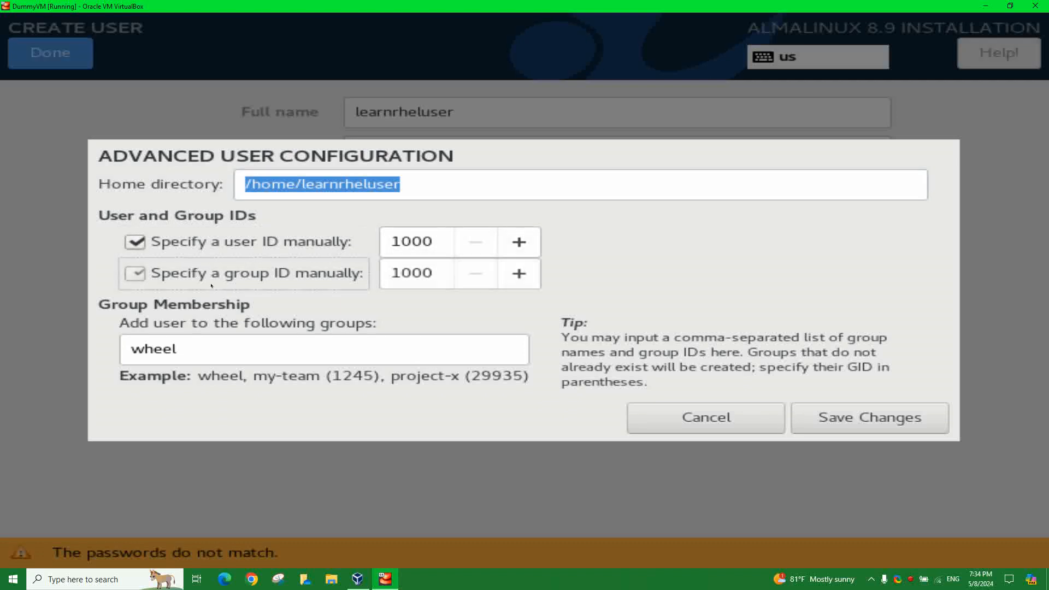
pyautogui.click(820, 424)
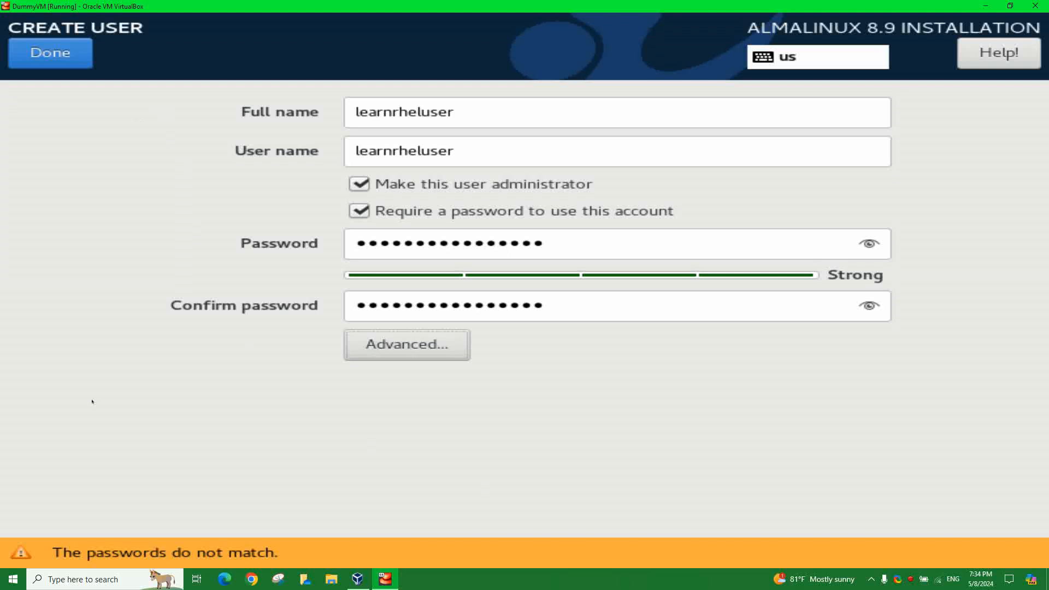
# - Retype the password and its confirmation, then recheck the advanced user settings
pyautogui.moveTo(560, 296); pyautogui.dragTo(250, 295)
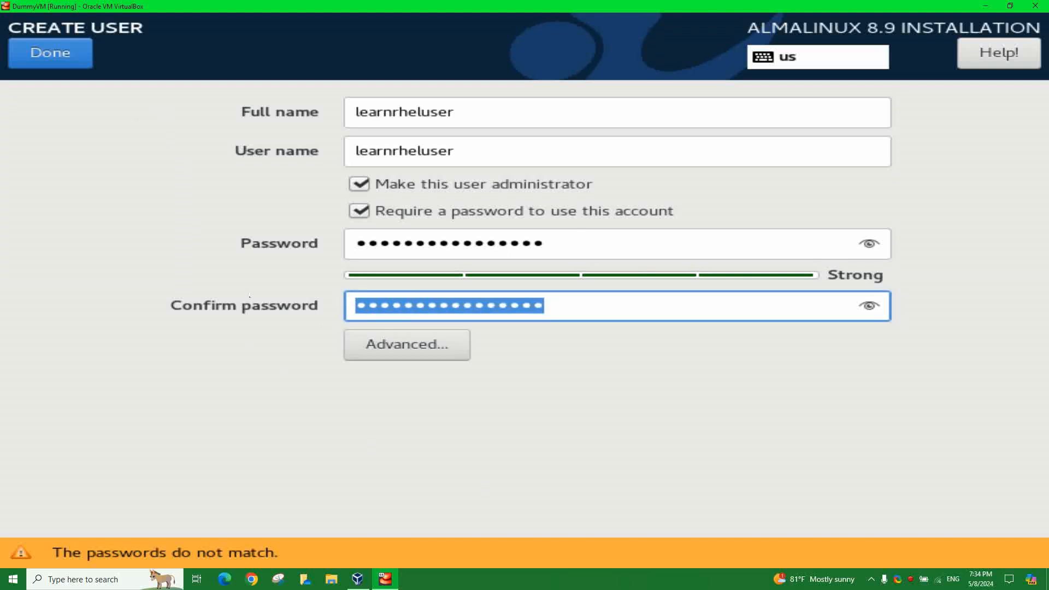
pyautogui.press('BackSpace')
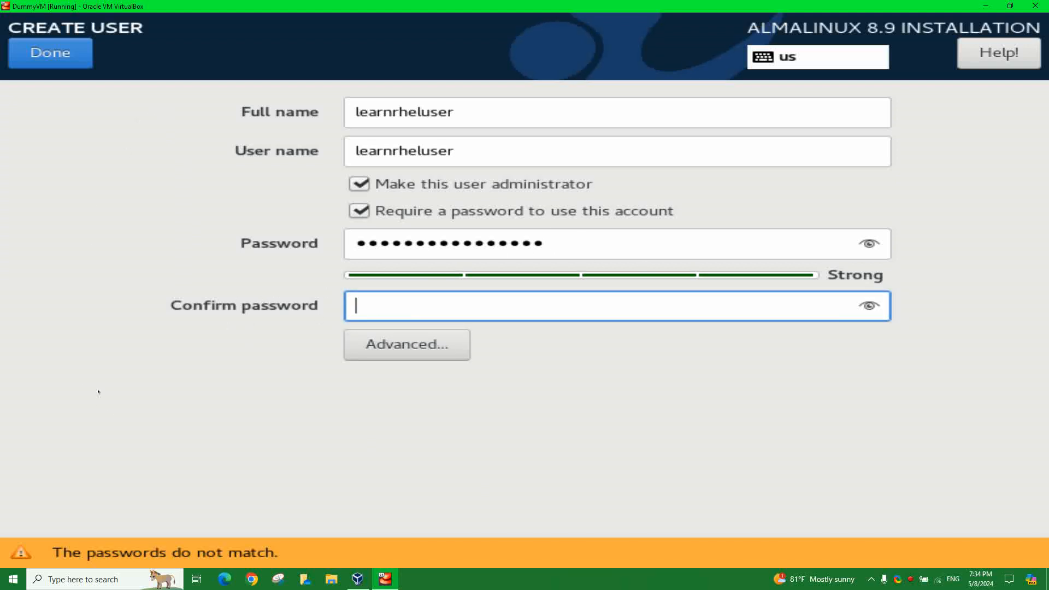
pyautogui.moveTo(552, 243); pyautogui.dragTo(310, 230)
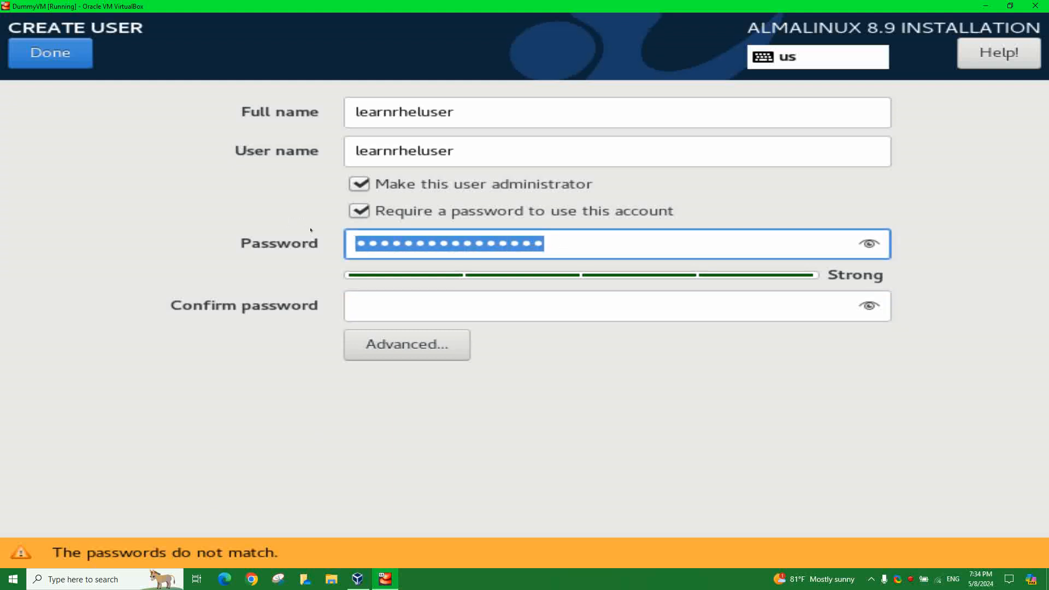
pyautogui.write('••••••')
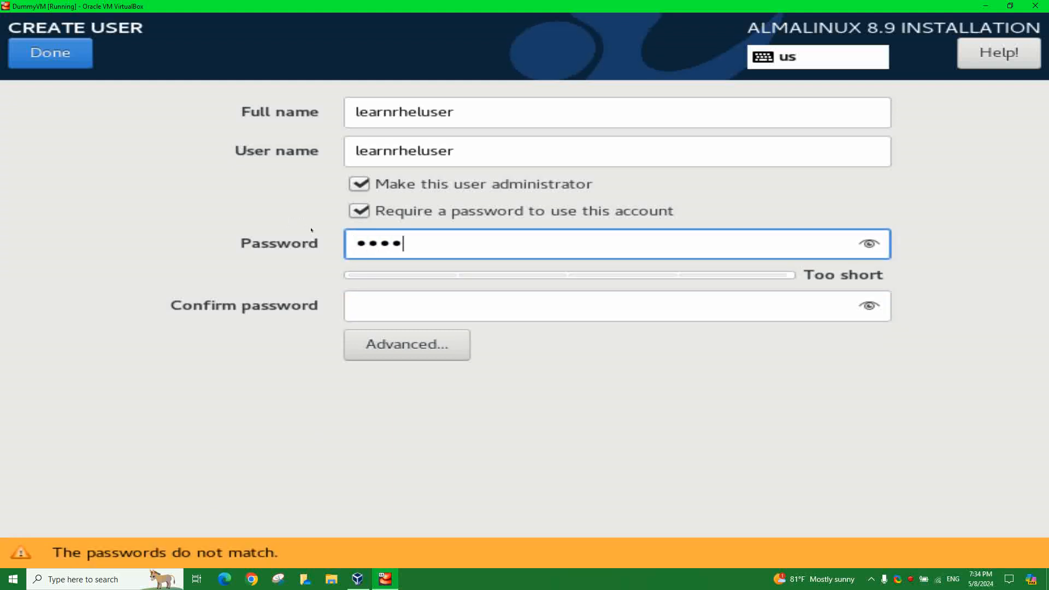
pyautogui.write('••••••••')
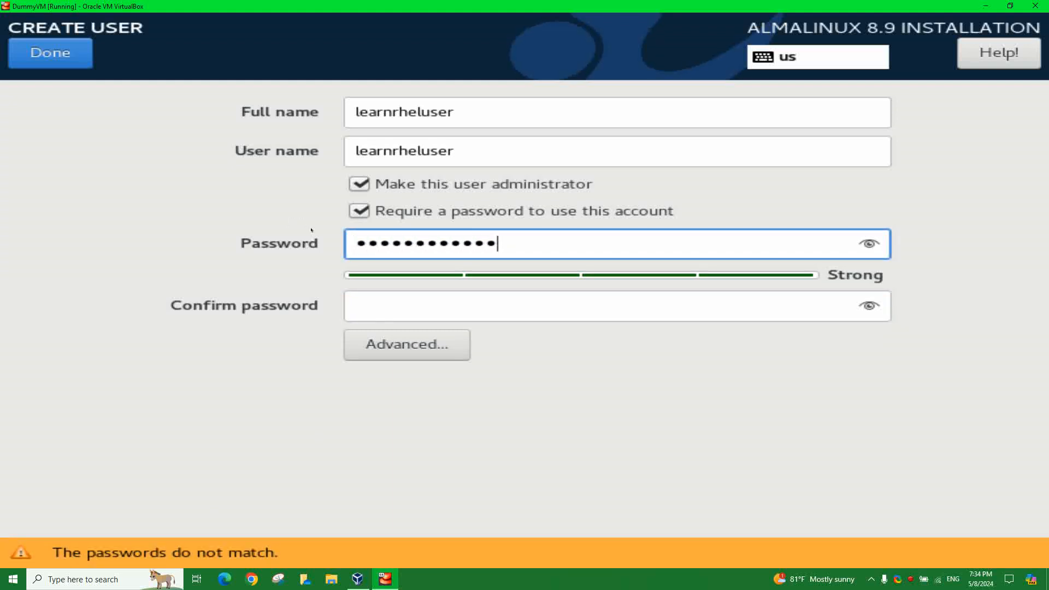
pyautogui.write('••')
pyautogui.click(364, 306)
pyautogui.write('•••••••')
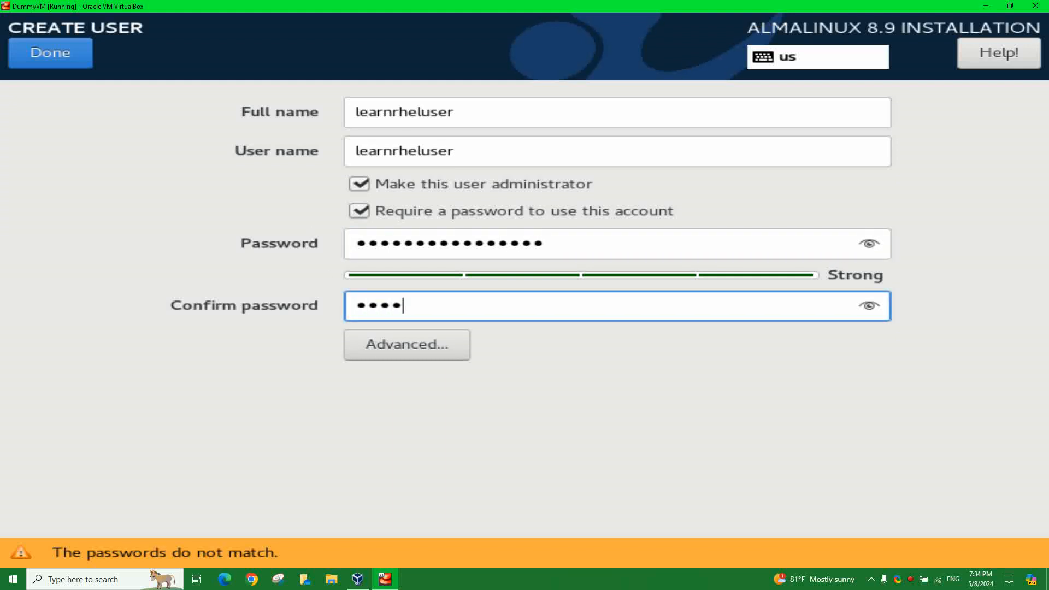
pyautogui.write('•••••••••')
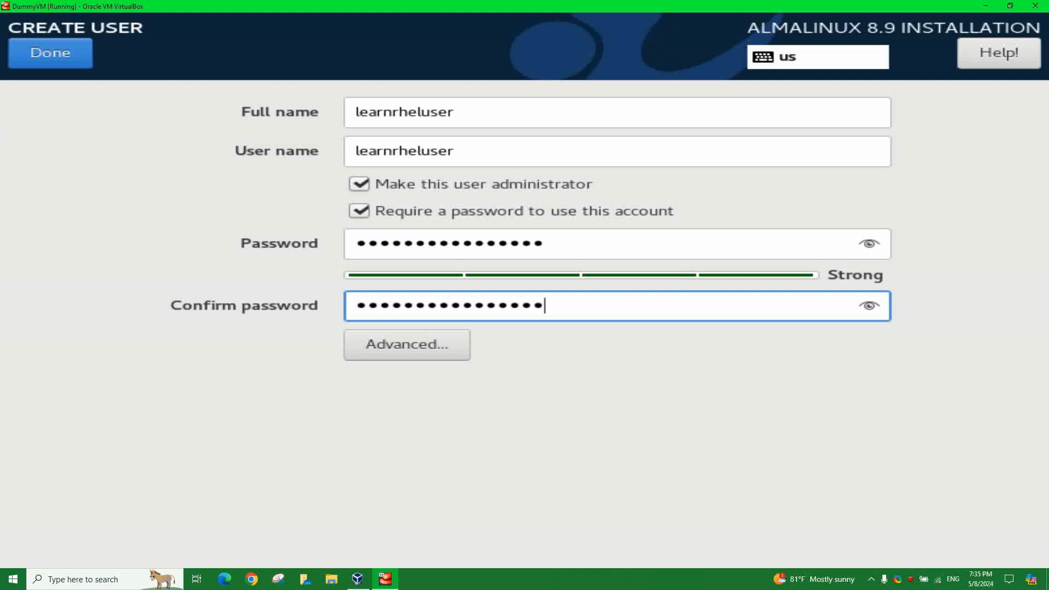
pyautogui.click(389, 350)
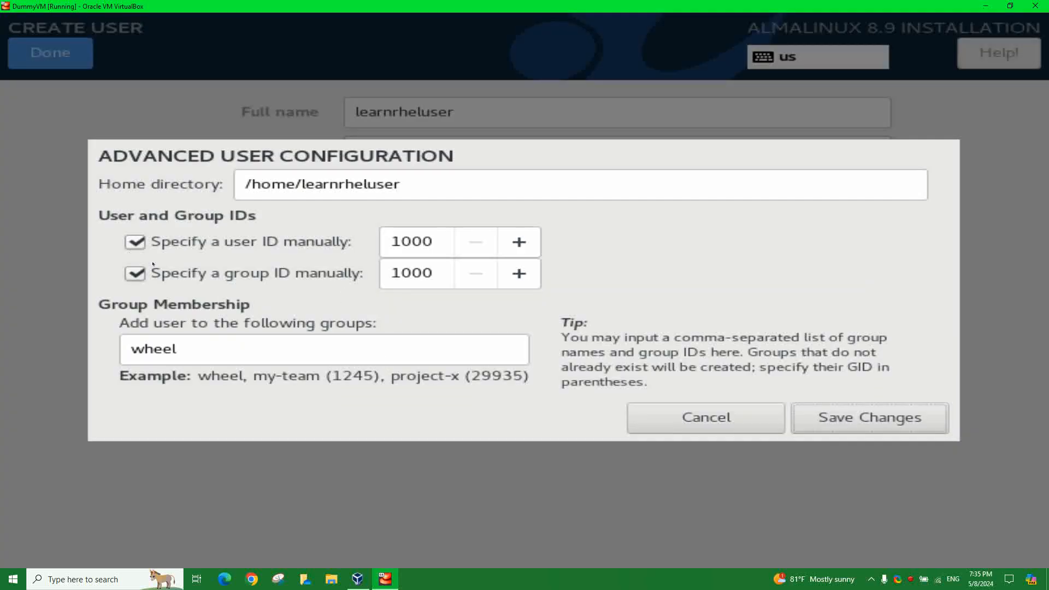
pyautogui.click(797, 408)
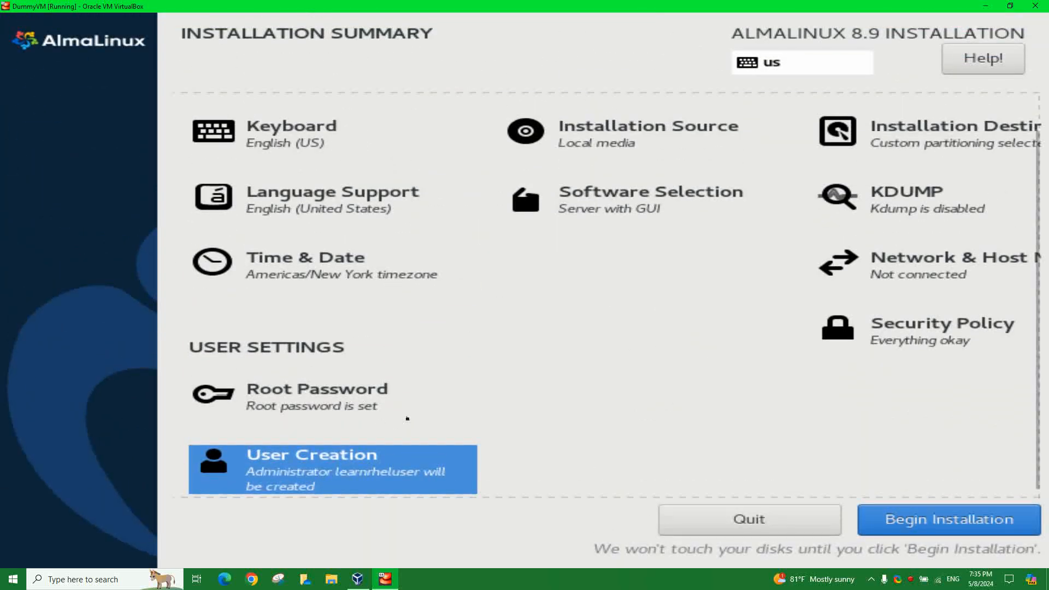
# - Switch Ethernet enp0s3 on again in Network & Host Name and return to the summary
pyautogui.scroll(-1, 645, 408)
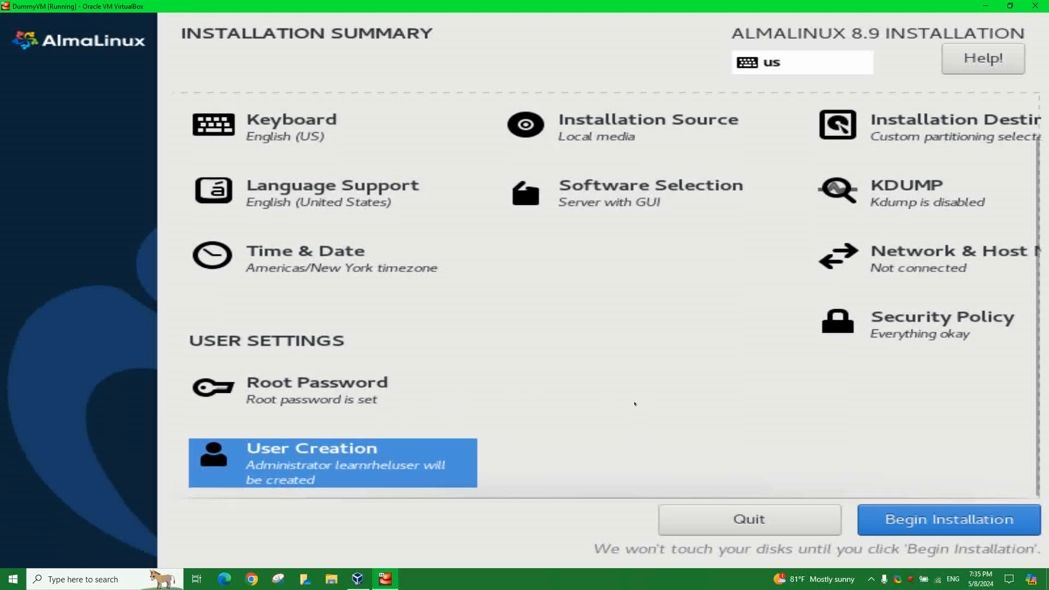
pyautogui.click(950, 264)
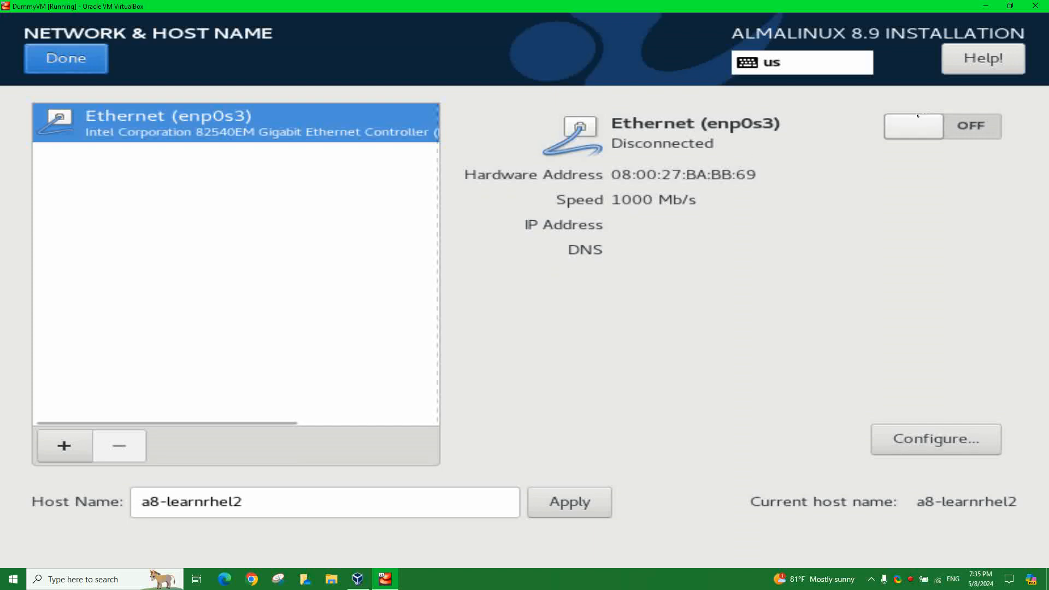
pyautogui.click(904, 131)
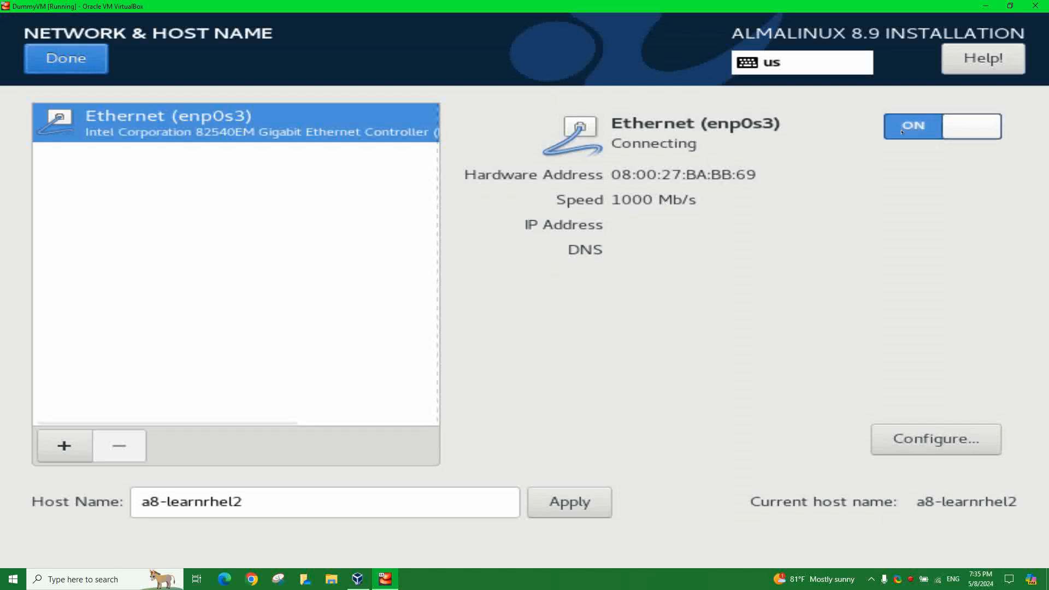
pyautogui.click(70, 60)
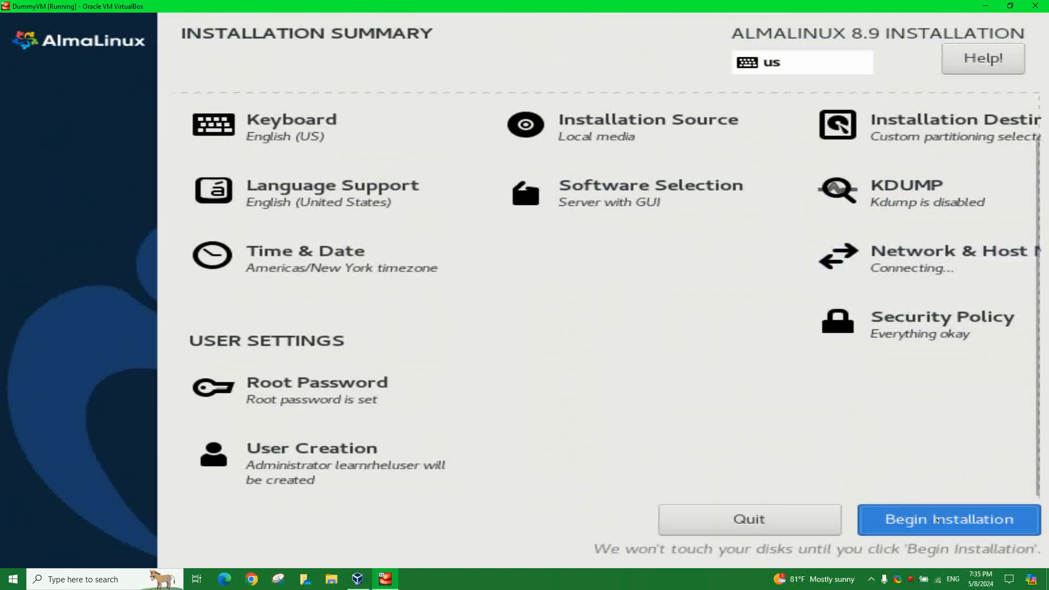
pyautogui.click(866, 520)
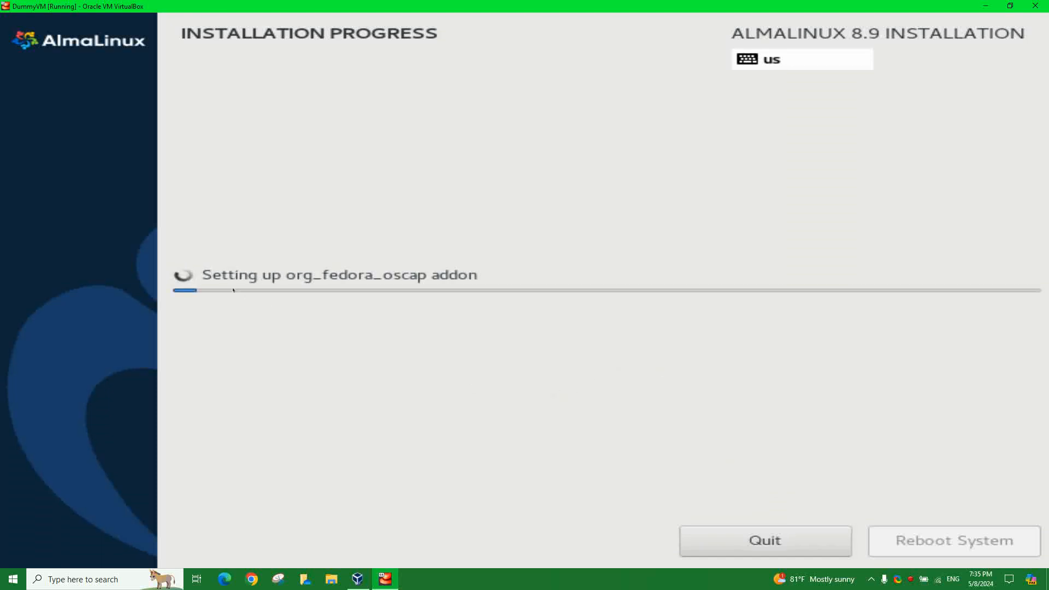